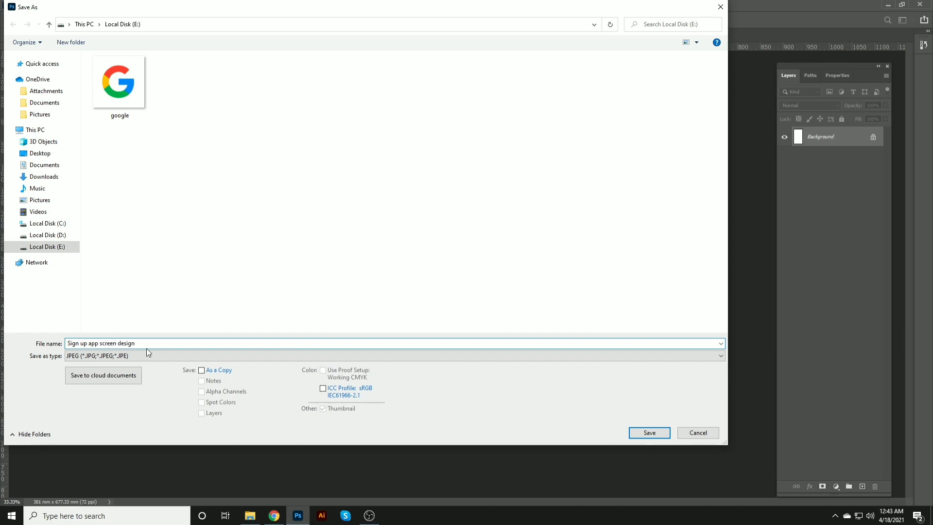
# Step: Save the document as a Photoshop PSD file named Sign up app screen design
pyautogui.click(97, 356)
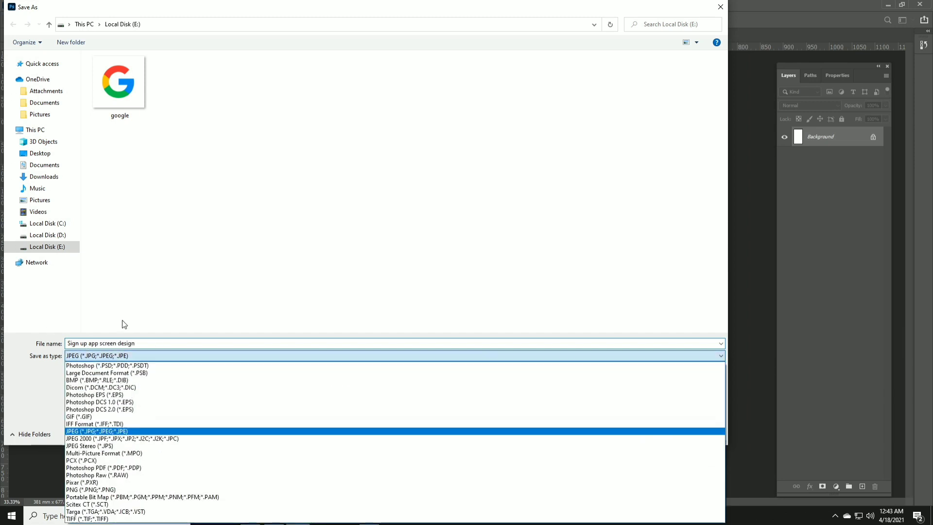
pyautogui.click(122, 366)
pyautogui.press('Return')
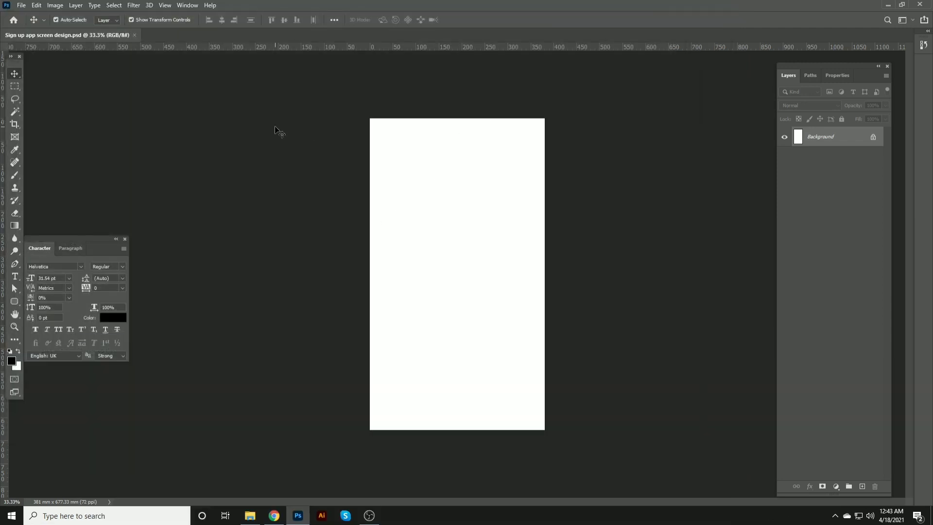
pyautogui.hotkey('ctrl', '+')
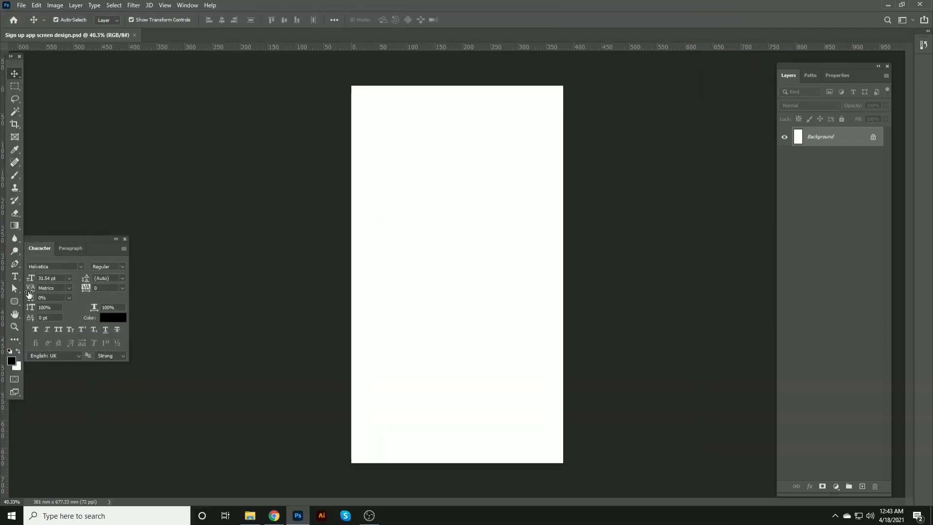
pyautogui.click(12, 360)
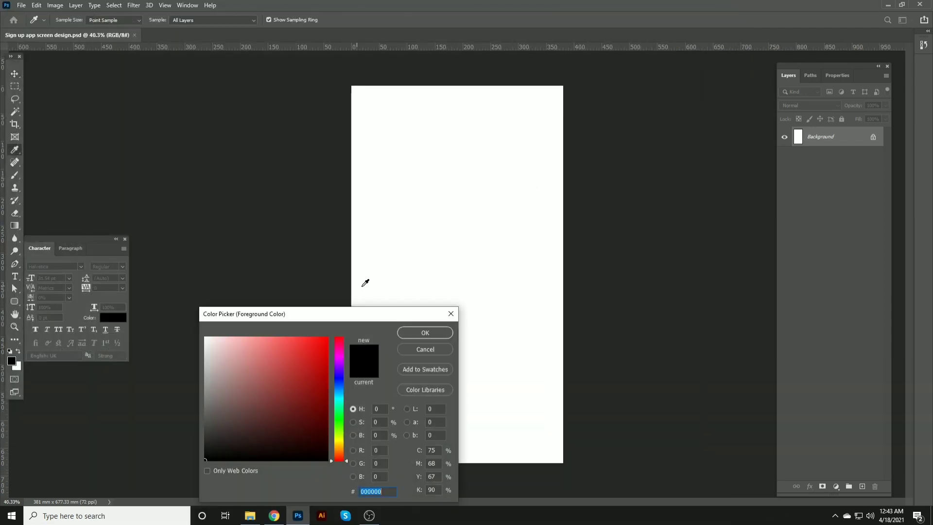
pyautogui.click(450, 314)
# Step: Place the green rose PNG from File Explorer onto the canvas, move it up and enlarge it, then save with maximized compatibility
pyautogui.click(250, 515)
pyautogui.moveTo(378, 98); pyautogui.dragTo(430, 125)
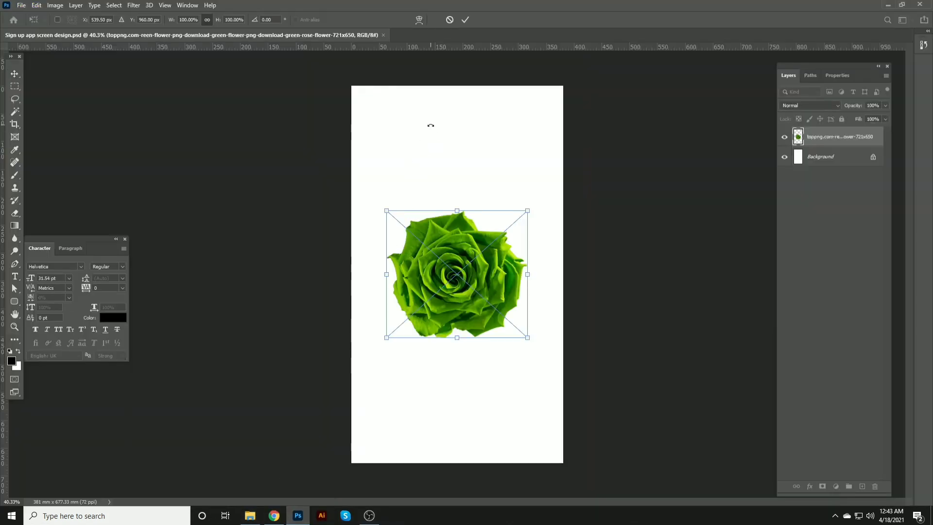
pyautogui.moveTo(483, 320); pyautogui.dragTo(483, 251)
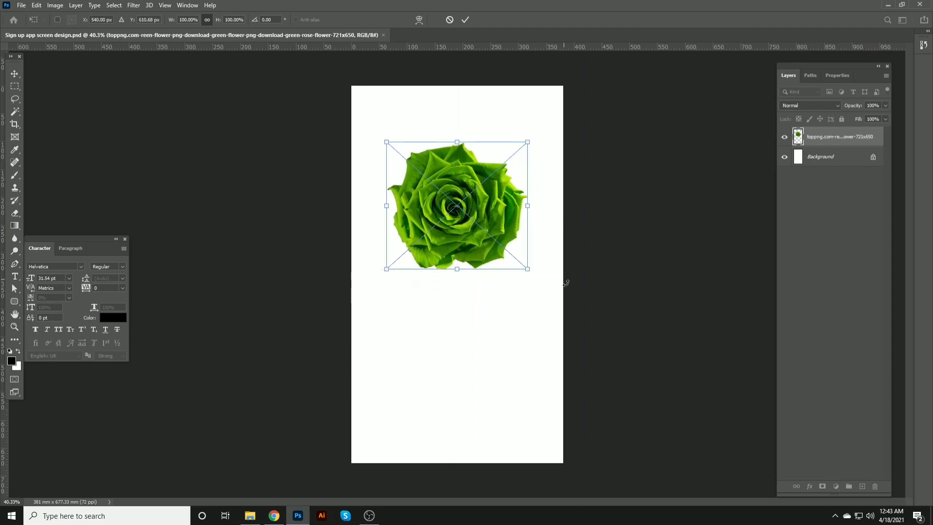
pyautogui.moveTo(531, 273); pyautogui.dragTo(488, 247)
pyautogui.press('Return')
pyautogui.hotkey('ctrl', 's')
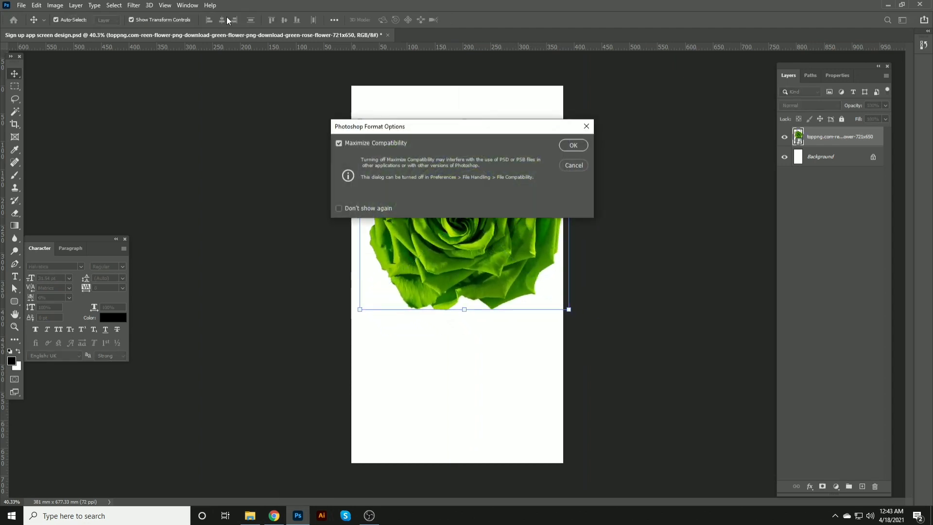
pyautogui.click(566, 146)
# Step: Center the rose horizontally on the canvas
pyautogui.hotkey('ctrl', 'a')
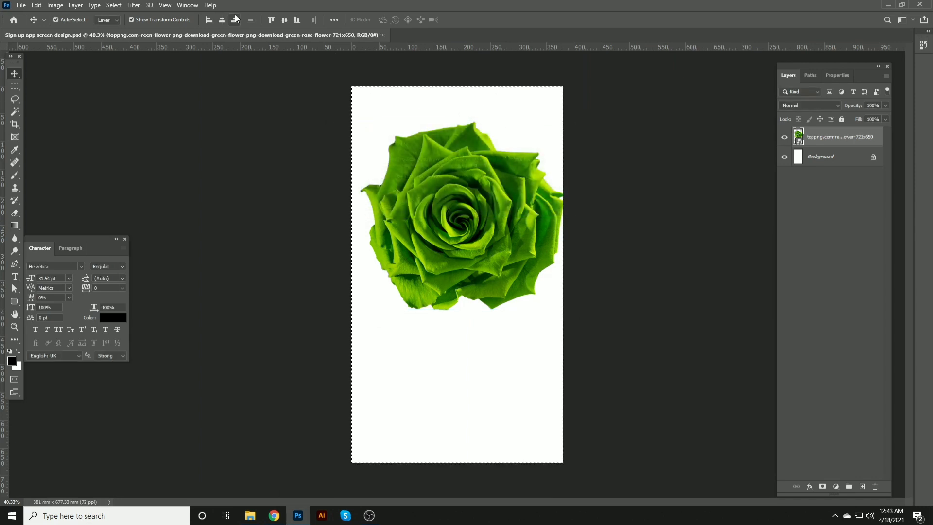
pyautogui.click(224, 20)
pyautogui.hotkey('ctrl', 'd')
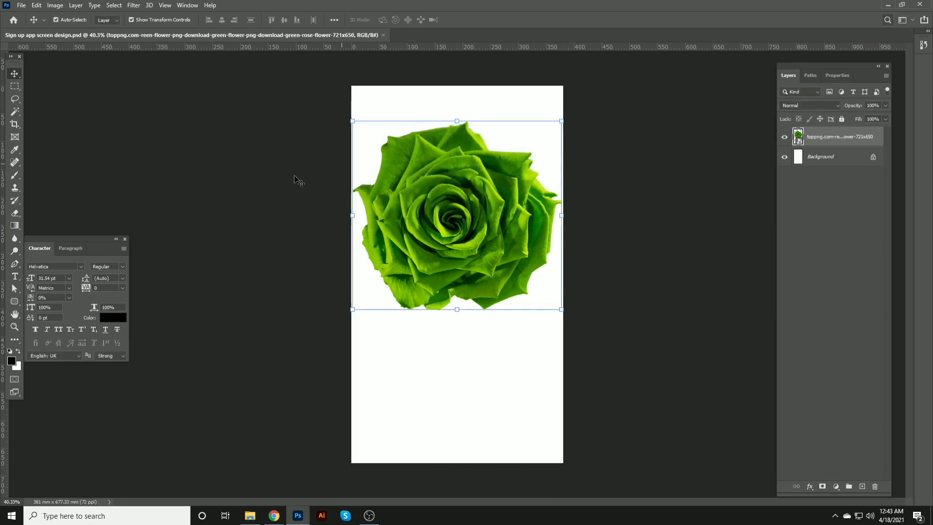
# Step: Set the foreground color to #33ffa1, fill the Background layer with it, and save the document
pyautogui.click(12, 361)
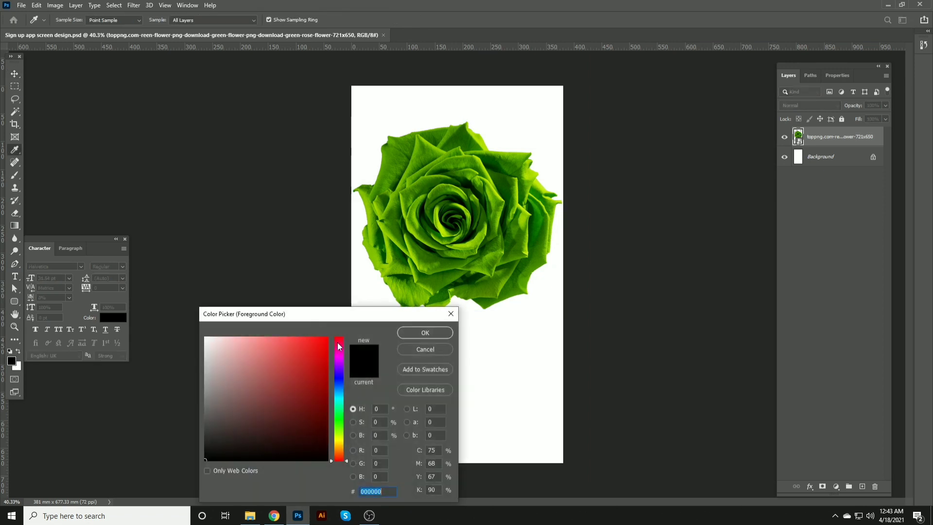
pyautogui.moveTo(339, 433); pyautogui.dragTo(340, 412)
pyautogui.moveTo(313, 360); pyautogui.dragTo(303, 336)
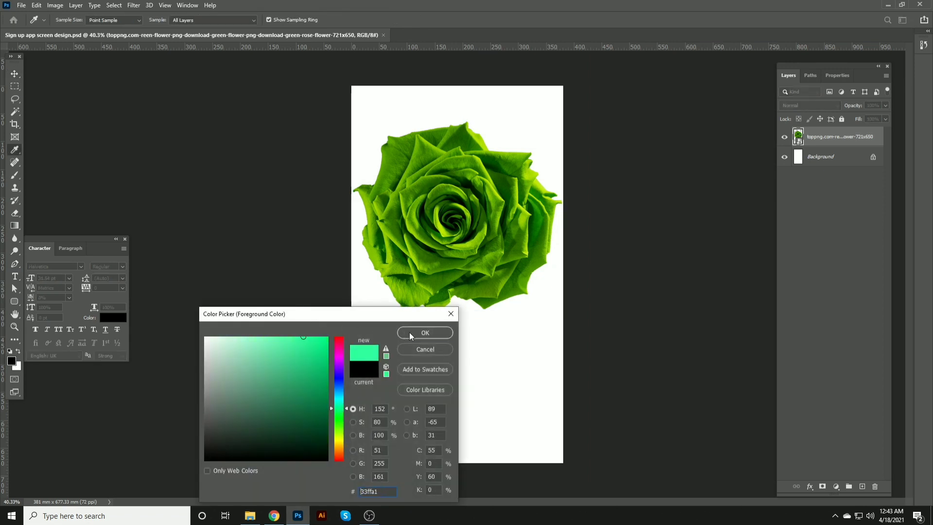
pyautogui.click(409, 332)
pyautogui.press('v')
pyautogui.click(826, 160)
pyautogui.hotkey('alt', 'BackSpace')
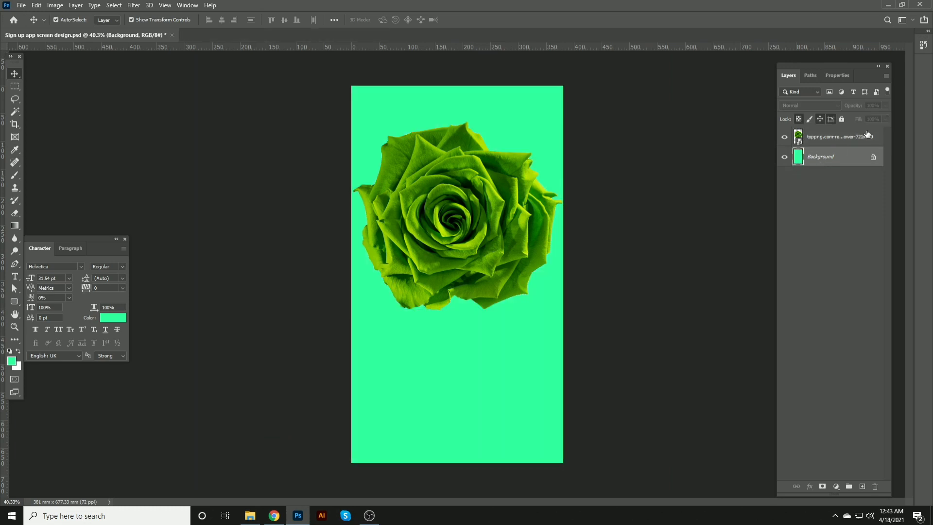
pyautogui.hotkey('ctrl', 's')
pyautogui.click(493, 117)
# Step: Duplicate the Background layer and fill the original Background with white
pyautogui.click(863, 158)
pyautogui.hotkey('ctrl', 'j')
pyautogui.click(844, 181)
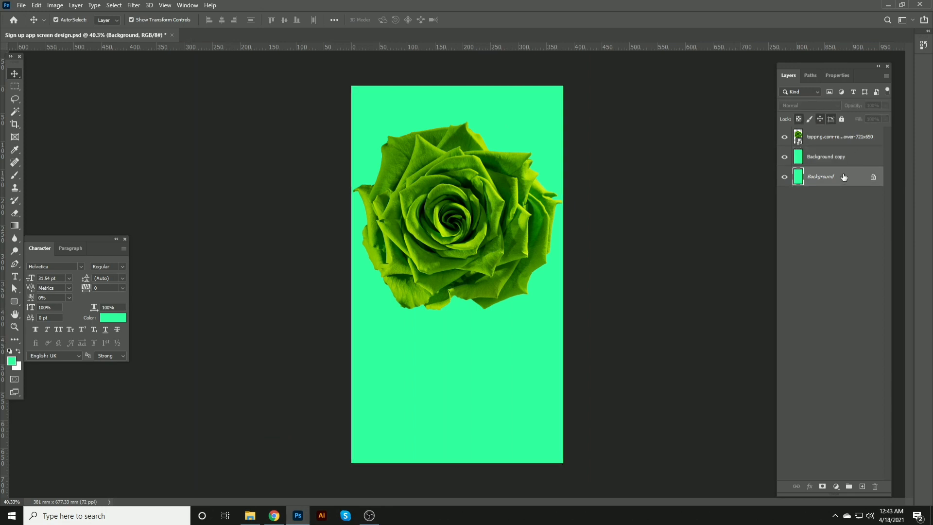
pyautogui.hotkey('ctrl', 'BackSpace')
pyautogui.click(868, 157)
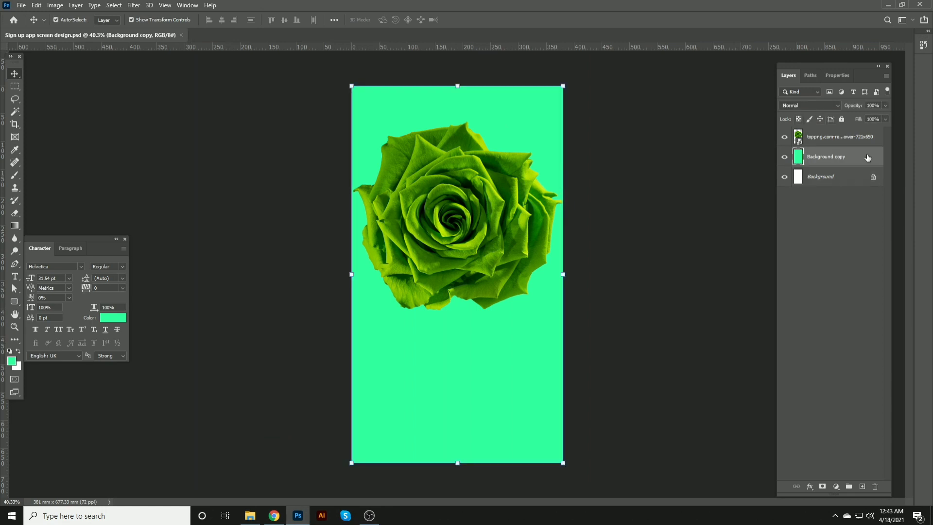
pyautogui.doubleClick(868, 157)
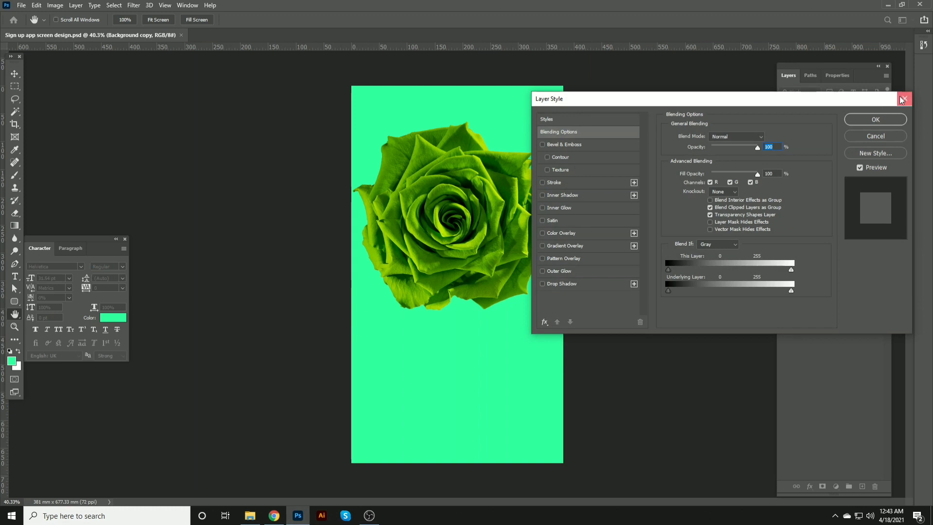
pyautogui.click(905, 97)
# Step: Rename the Background copy layer to Layer 1 and save the document
pyautogui.doubleClick(827, 156)
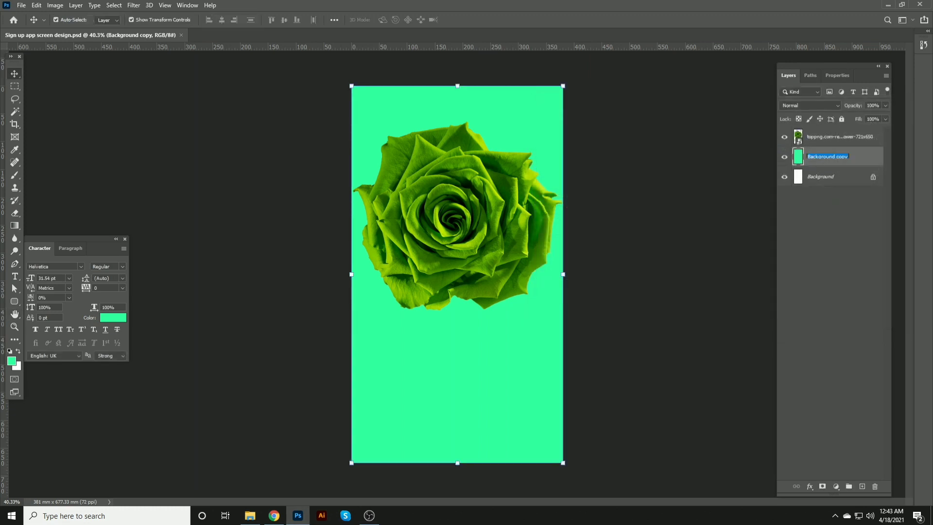
pyautogui.write('Layer 1')
pyautogui.press('Return')
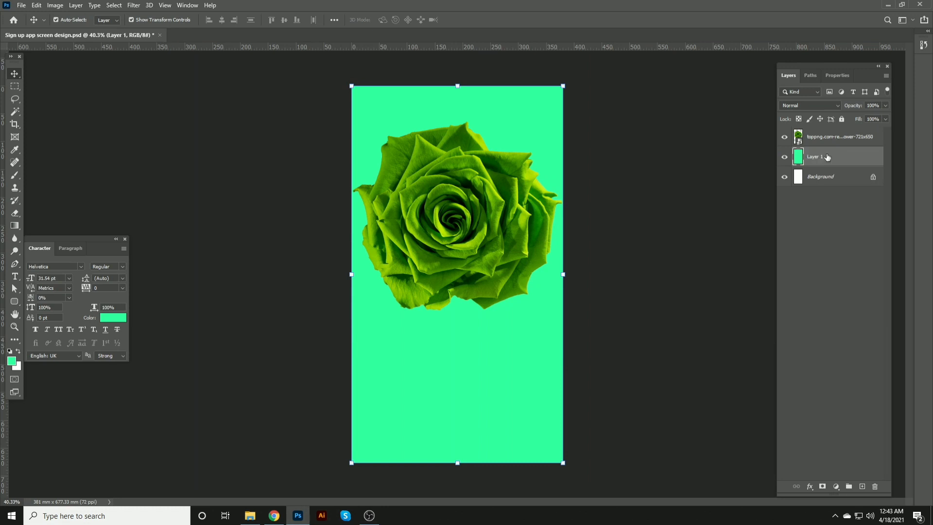
pyautogui.hotkey('ctrl', 's')
# Step: Add a Gradient Overlay to Layer 1 using the Green_02 preset from the Greens gradient folder
pyautogui.doubleClick(852, 156)
pyautogui.click(583, 245)
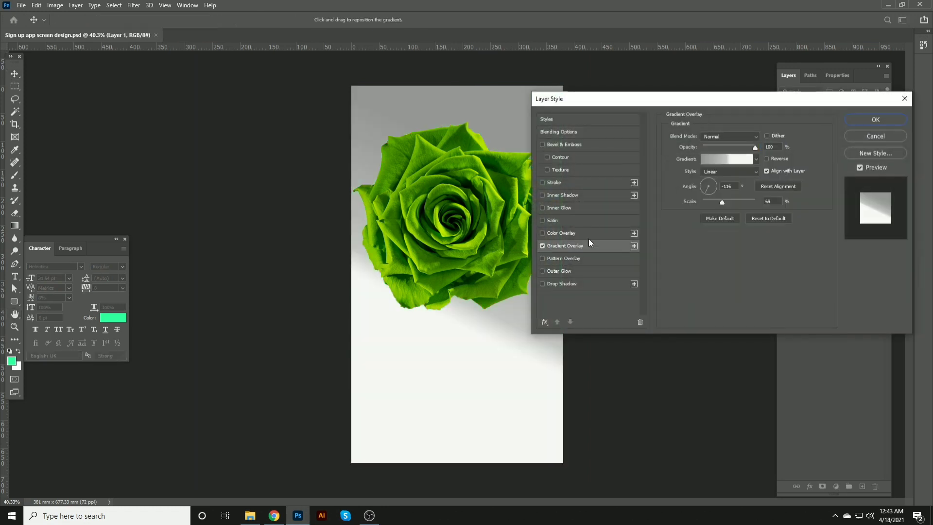
pyautogui.click(727, 161)
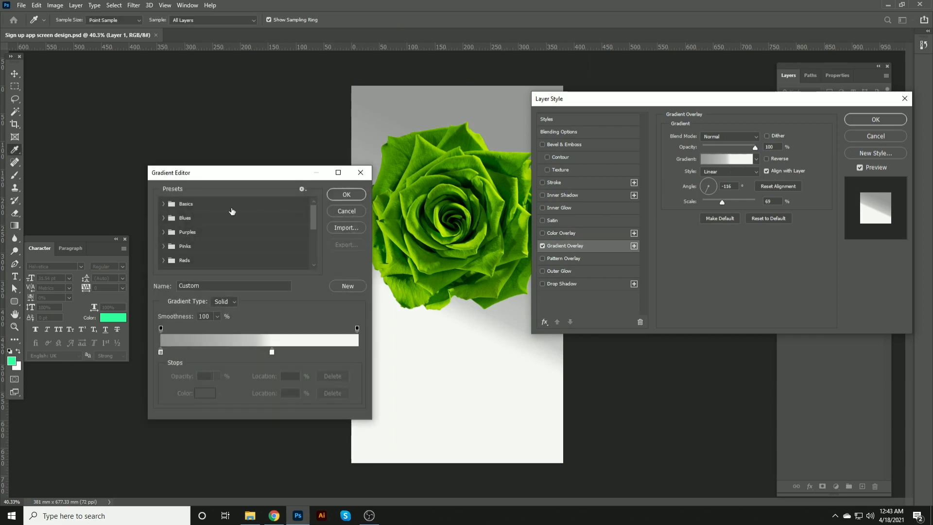
pyautogui.scroll(-3, 183, 250)
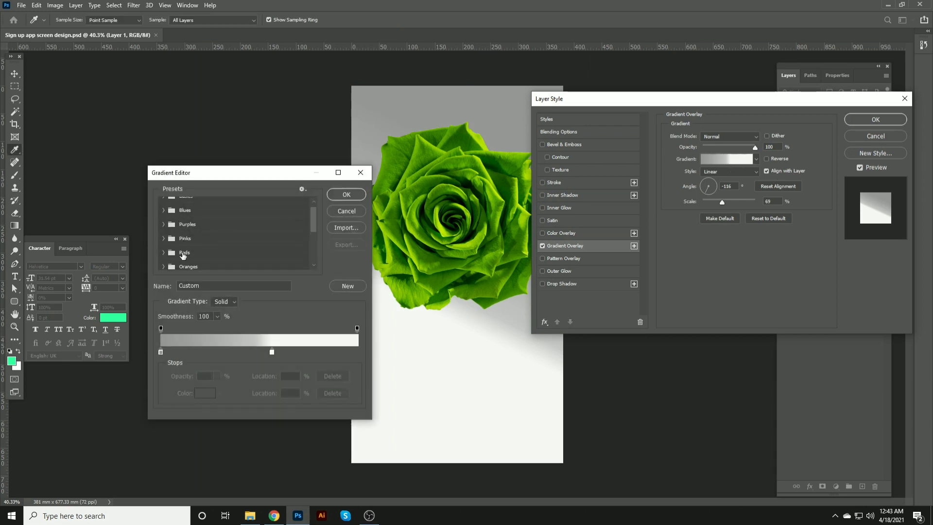
pyautogui.click(168, 250)
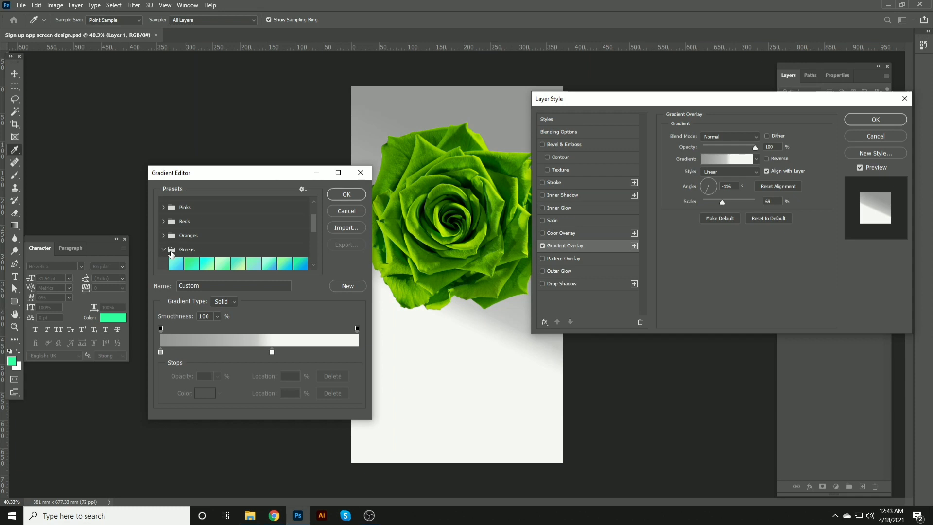
pyautogui.click(193, 263)
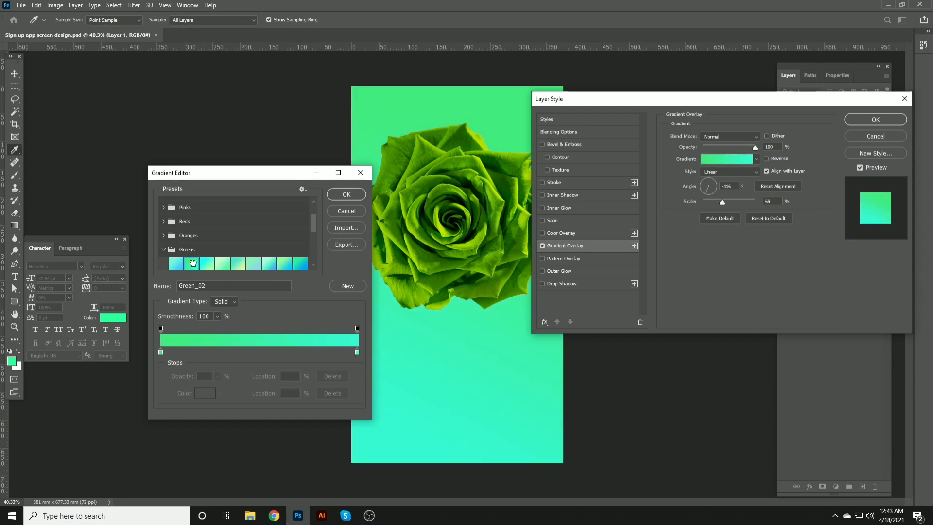
pyautogui.click(206, 263)
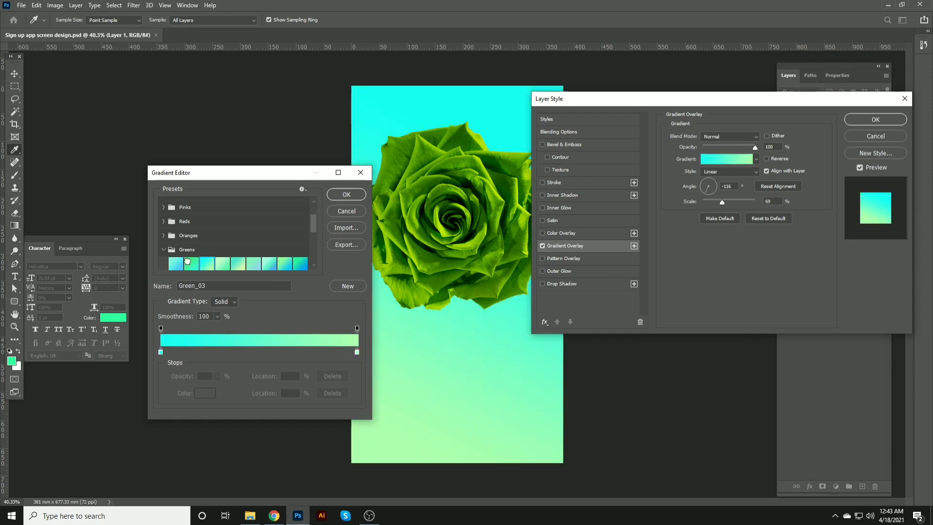
pyautogui.click(187, 261)
pyautogui.click(347, 195)
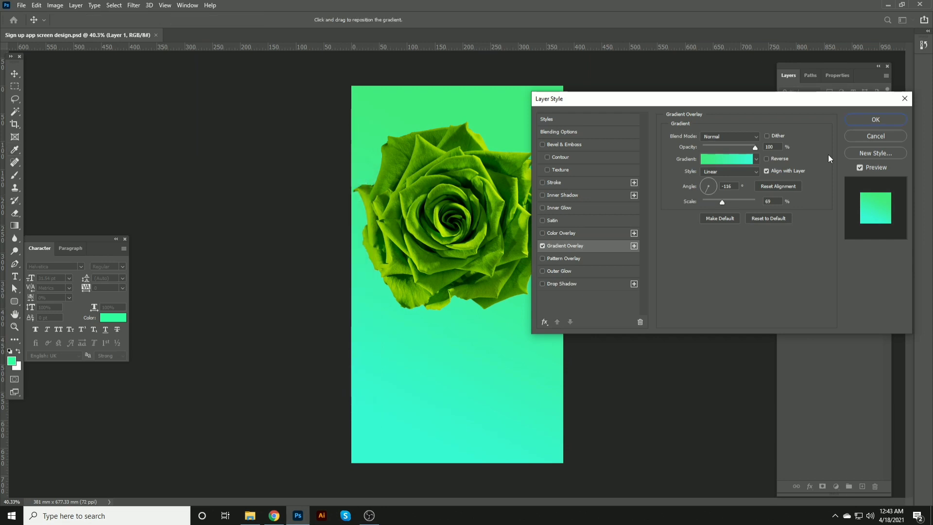
pyautogui.click(870, 123)
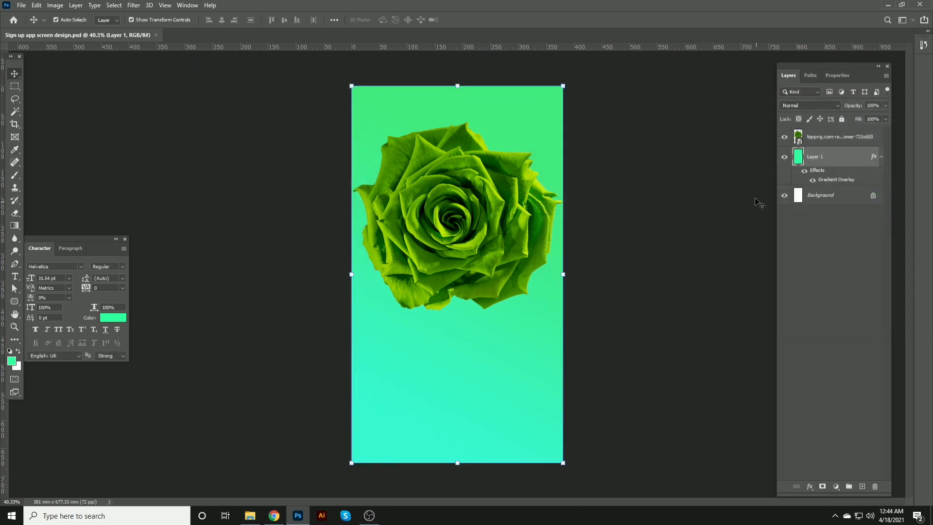
# Step: Apply Hue/Saturation to the rose layer with the hue set to +29
pyautogui.click(822, 141)
pyautogui.hotkey('ctrl', 'u')
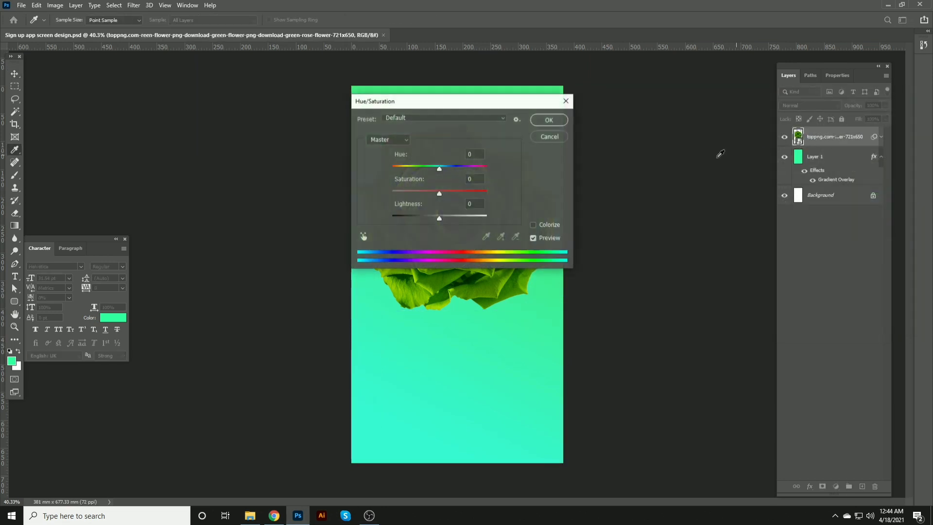
pyautogui.moveTo(469, 105); pyautogui.dragTo(726, 145)
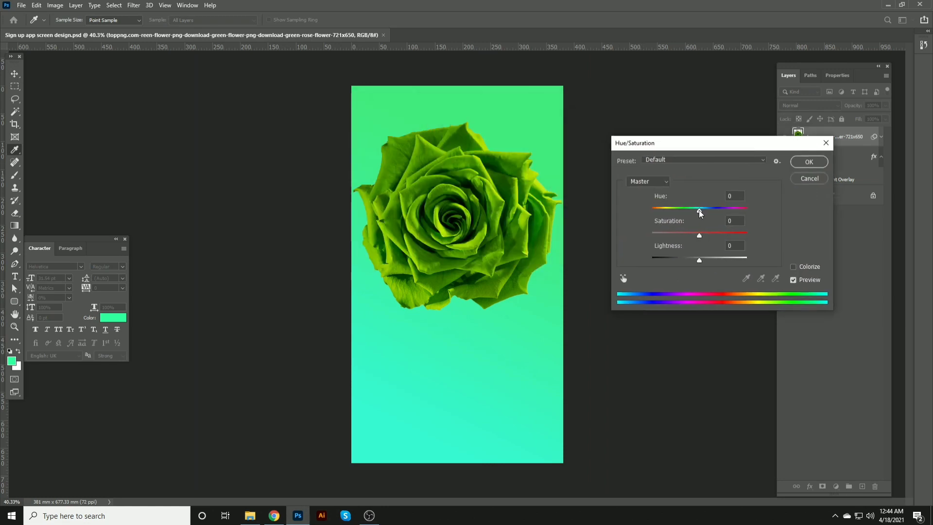
pyautogui.moveTo(698, 210)
pyautogui.mouseDown()
pyautogui.moveTo(672, 210)
pyautogui.moveTo(713, 214)
pyautogui.mouseUp()
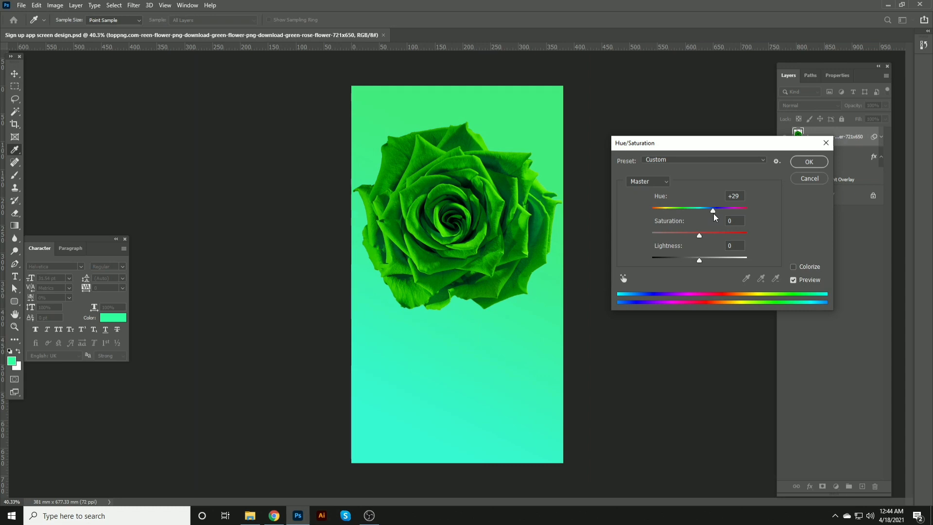
pyautogui.click(808, 162)
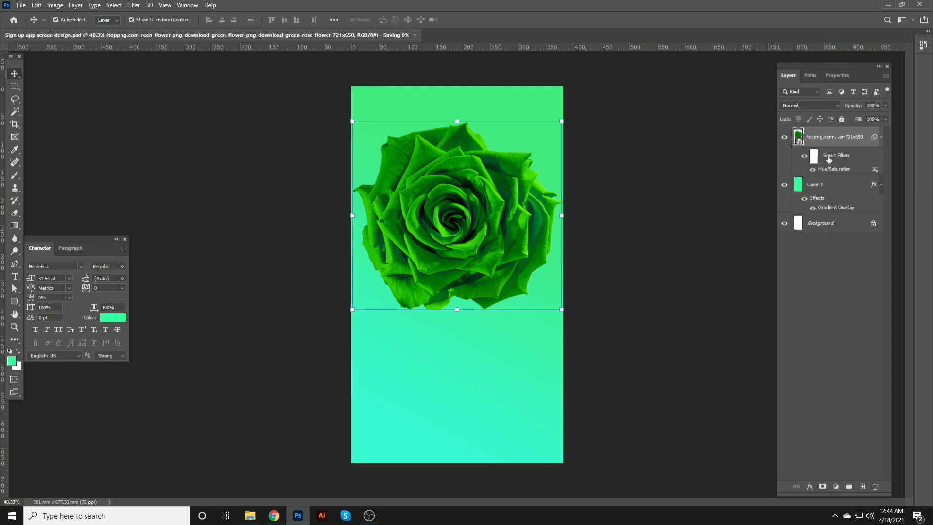
pyautogui.doubleClick(839, 170)
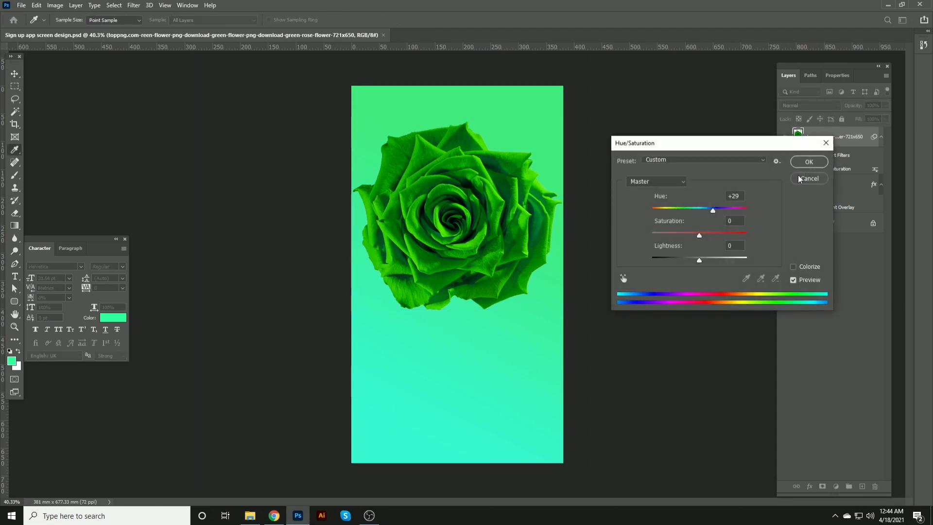
pyautogui.click(825, 142)
pyautogui.doubleClick(851, 137)
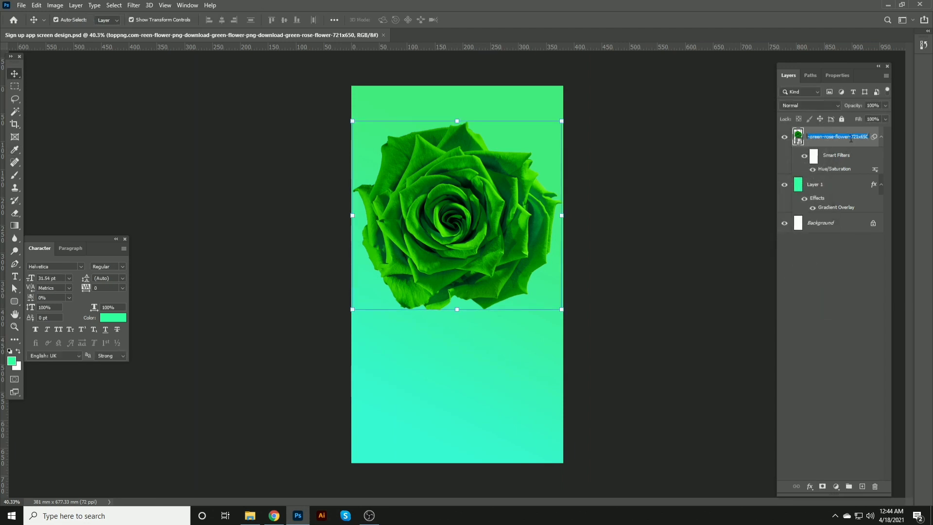
pyautogui.press('Return')
# Step: Try recoloring both stops of Layer 1's Gradient Overlay, sampling greens from the rose for the start stop
pyautogui.click(834, 192)
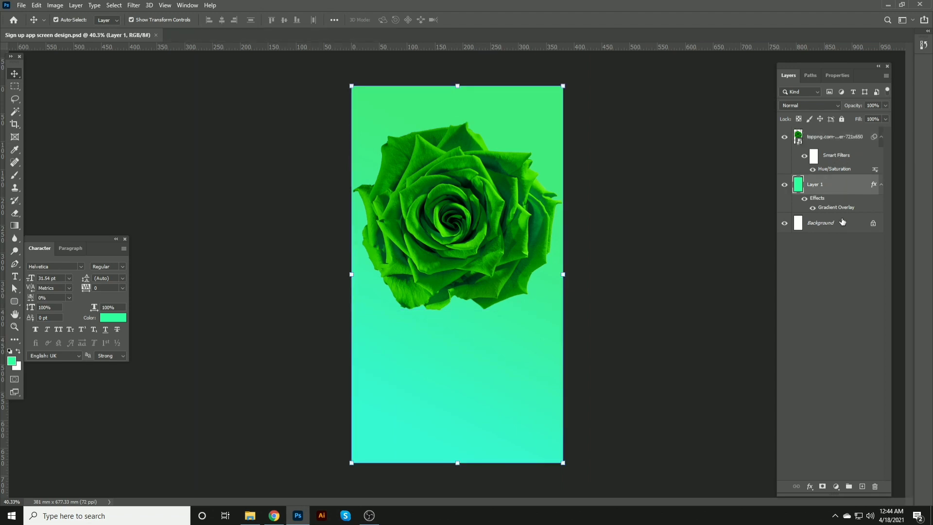
pyautogui.doubleClick(838, 208)
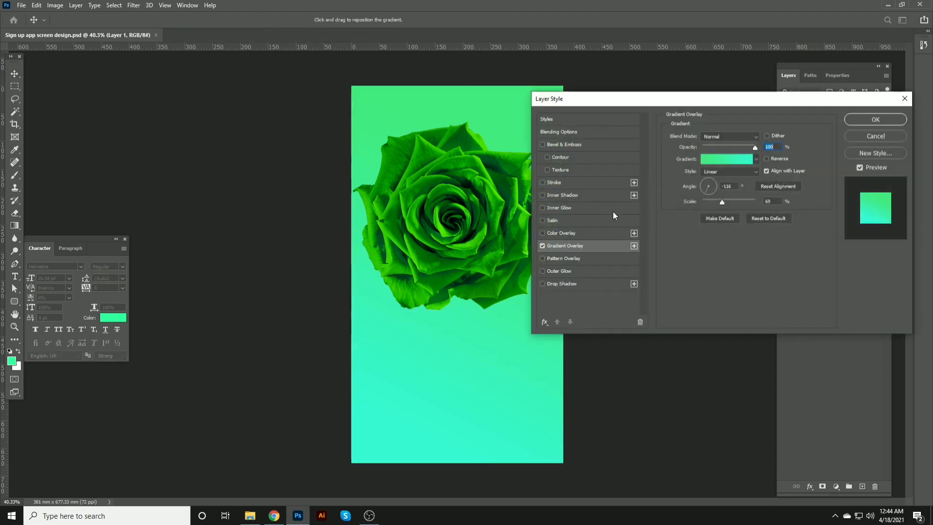
pyautogui.click(736, 160)
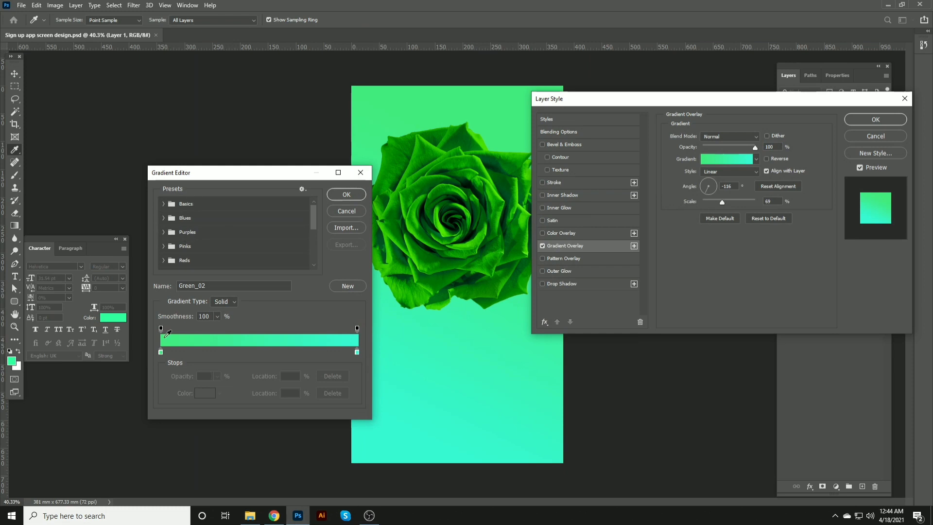
pyautogui.click(160, 352)
pyautogui.moveTo(357, 352); pyautogui.dragTo(355, 353)
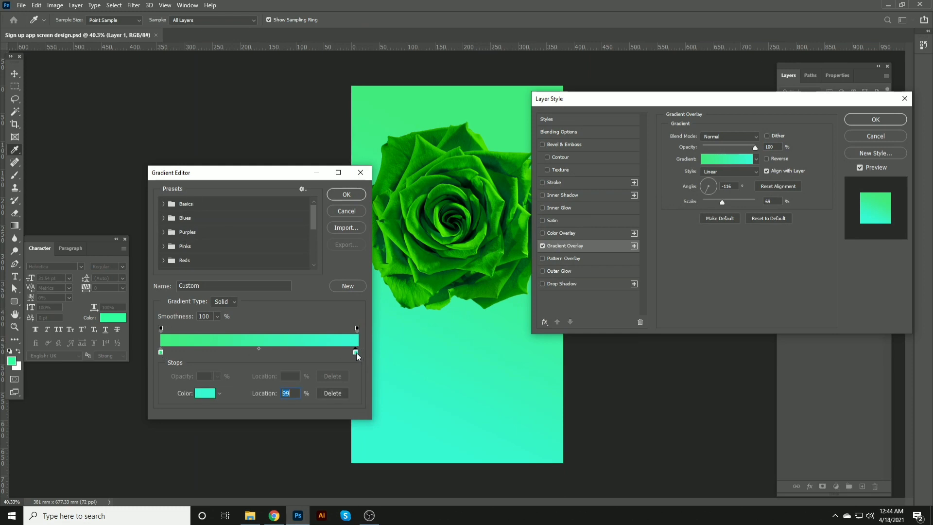
pyautogui.click(206, 393)
pyautogui.click(316, 402)
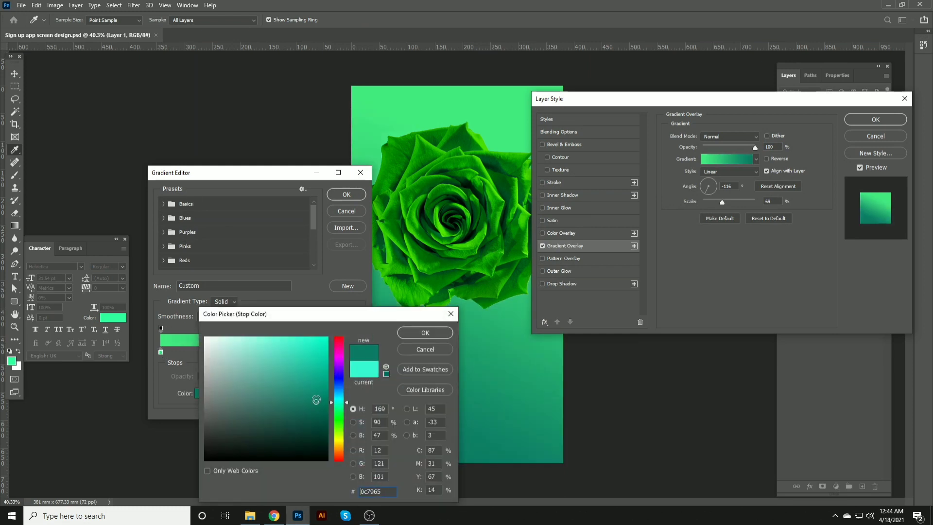
pyautogui.click(313, 384)
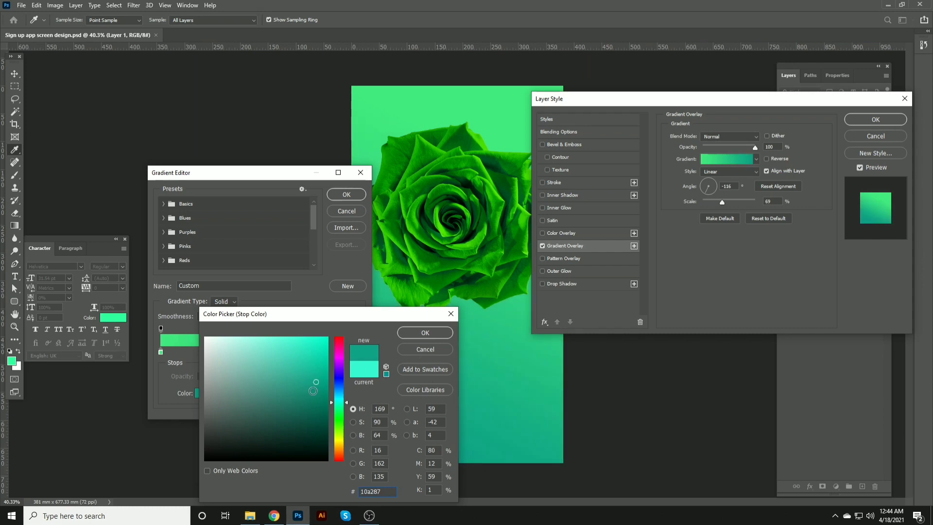
pyautogui.click(297, 397)
pyautogui.click(425, 332)
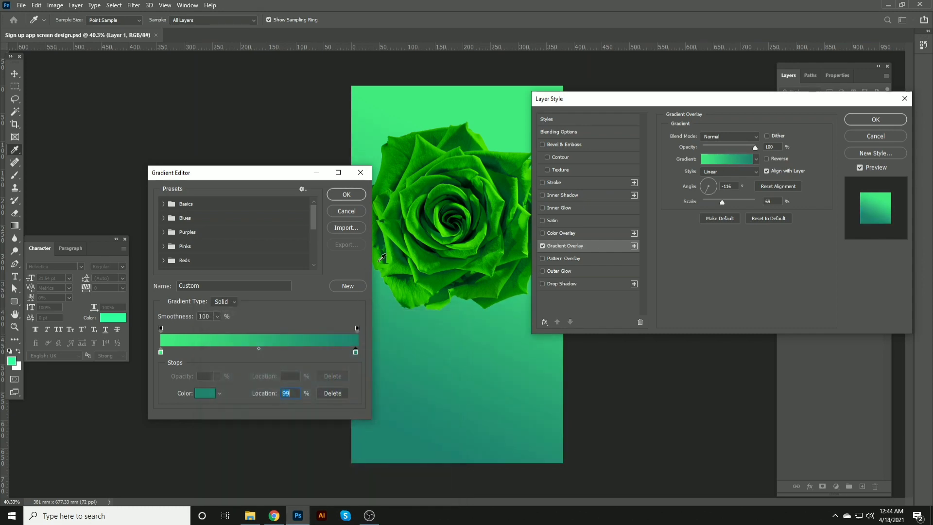
pyautogui.click(160, 352)
pyautogui.click(206, 397)
pyautogui.click(425, 159)
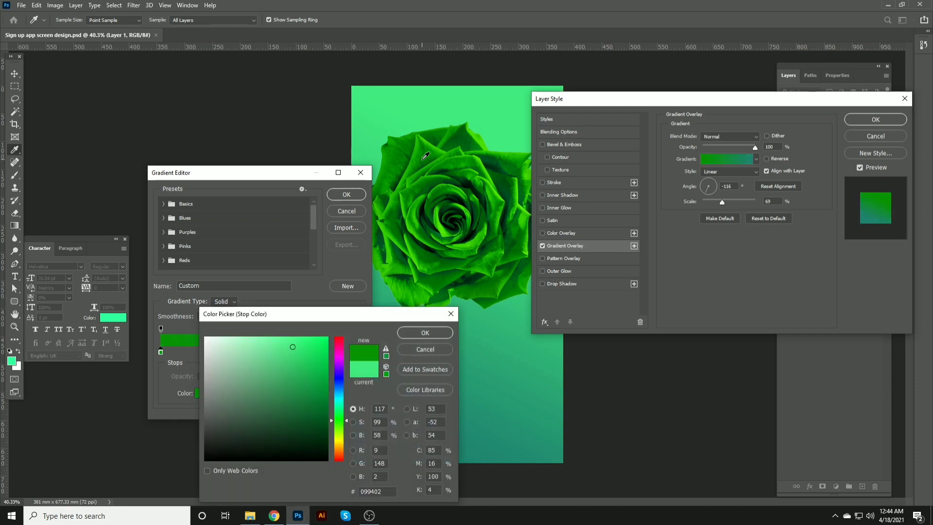
pyautogui.click(317, 362)
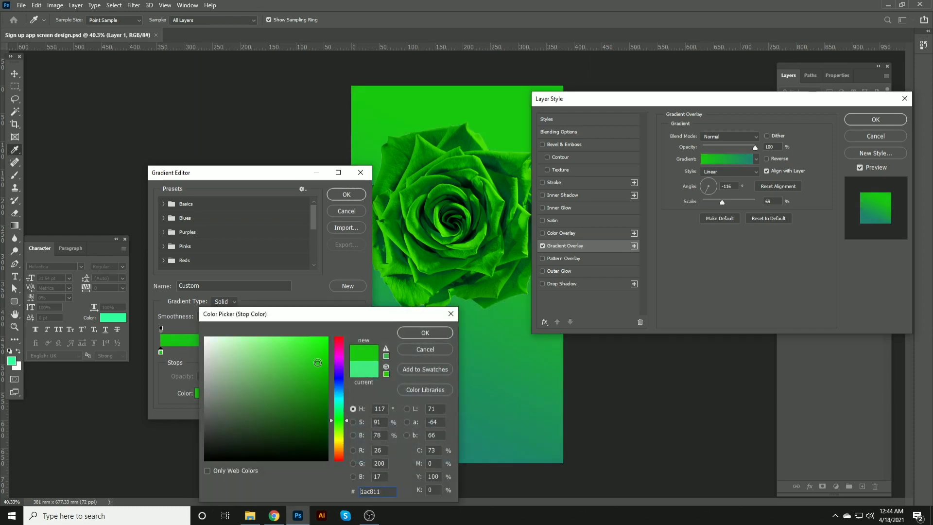
pyautogui.click(308, 351)
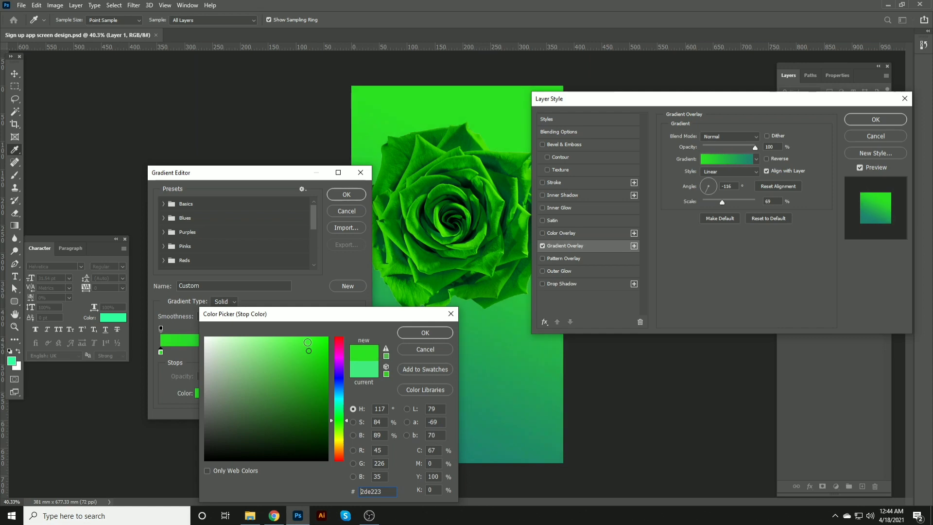
pyautogui.click(303, 348)
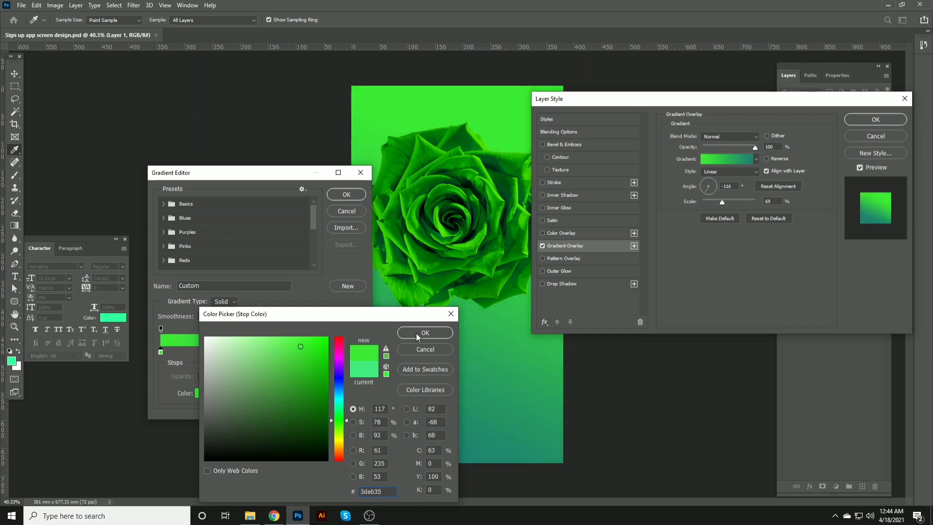
pyautogui.click(290, 358)
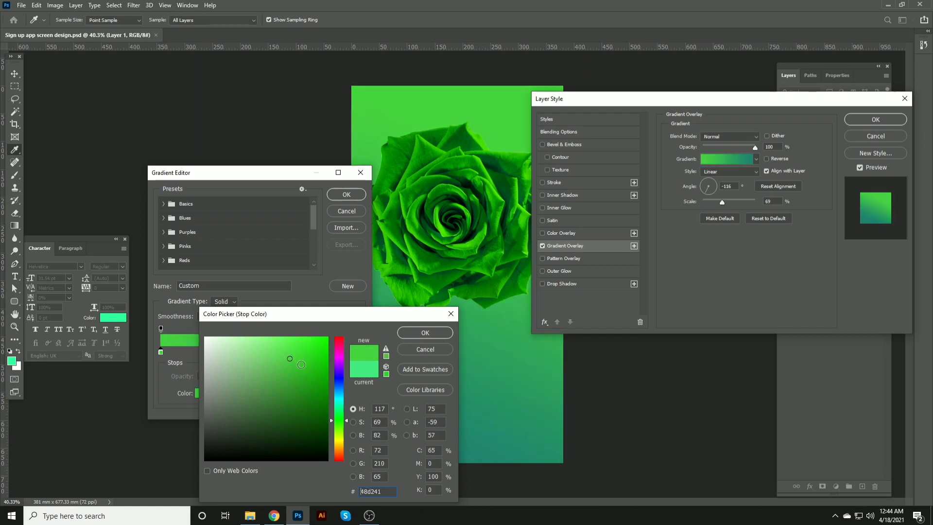
pyautogui.click(425, 333)
pyautogui.click(346, 195)
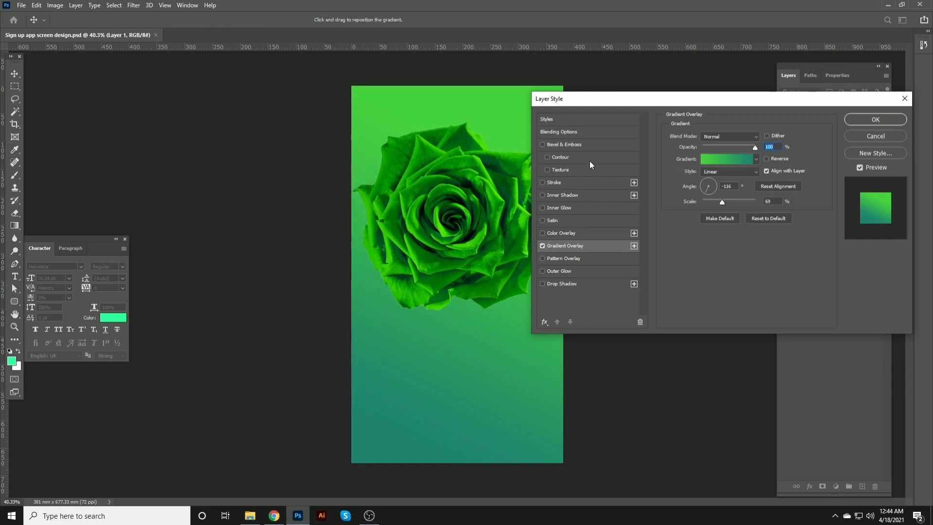
# Step: Try adding Bevel & Emboss with reduced depth to Layer 1, cancelling the Layer Style dialog
pyautogui.click(581, 142)
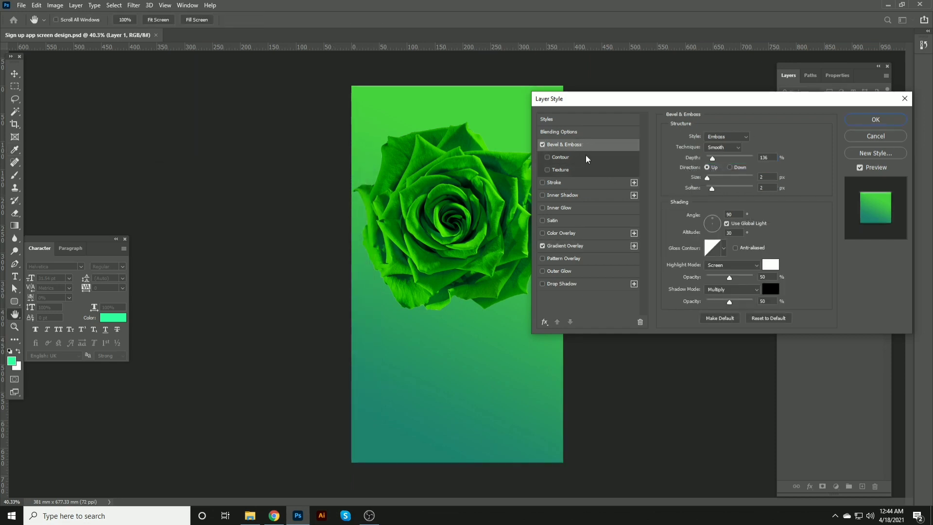
pyautogui.moveTo(715, 159); pyautogui.dragTo(699, 158)
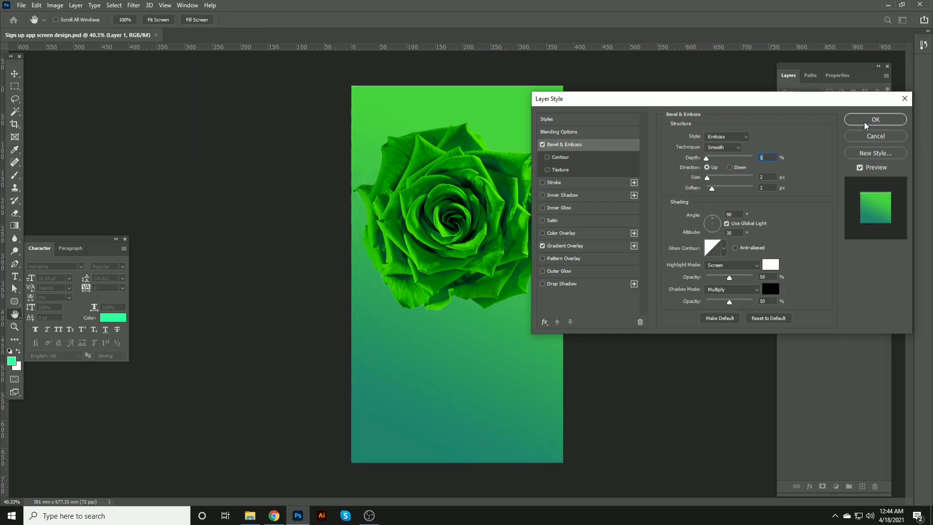
pyautogui.click(873, 136)
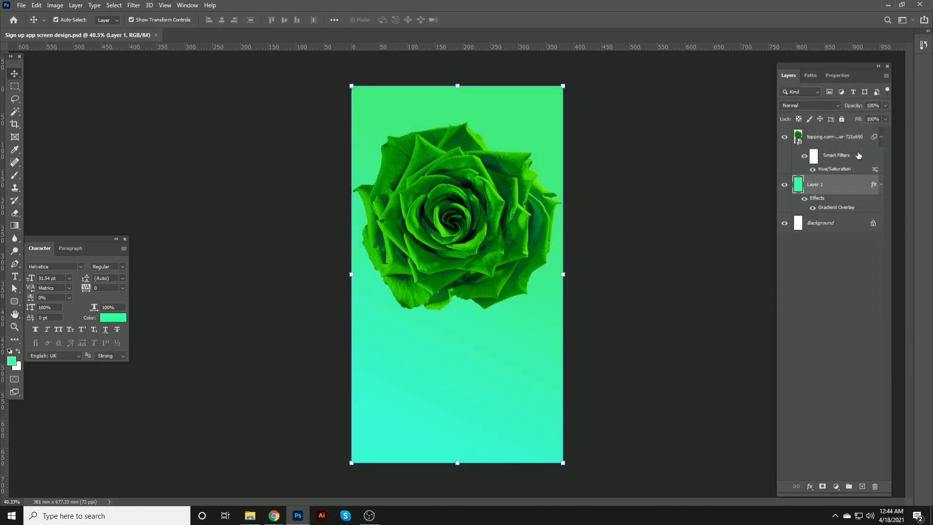
# Step: Reopen Layer 1's Gradient Overlay and set the gradient's start stop to a bright green
pyautogui.doubleClick(834, 208)
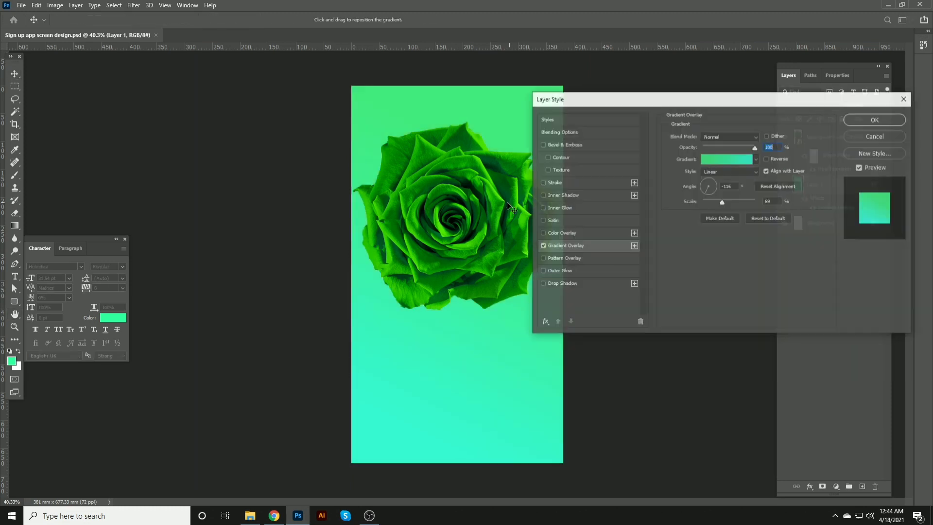
pyautogui.click(720, 160)
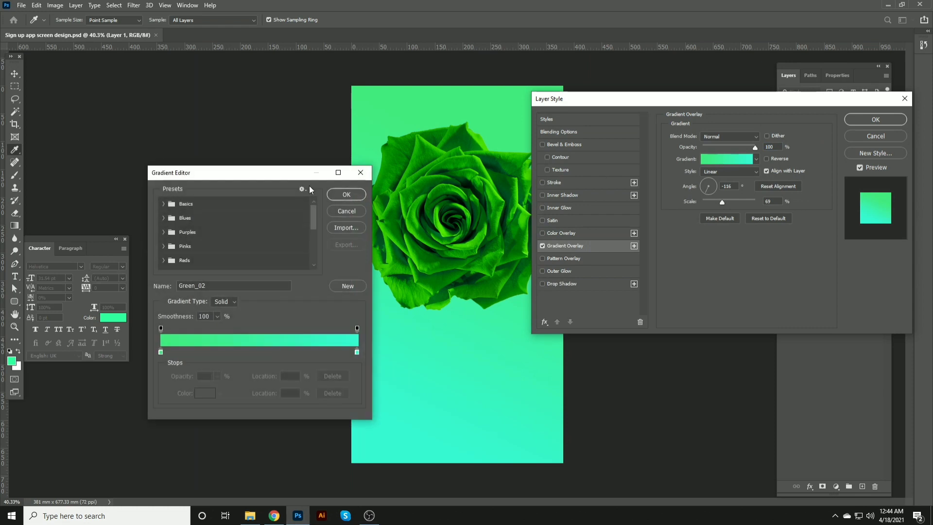
pyautogui.click(161, 352)
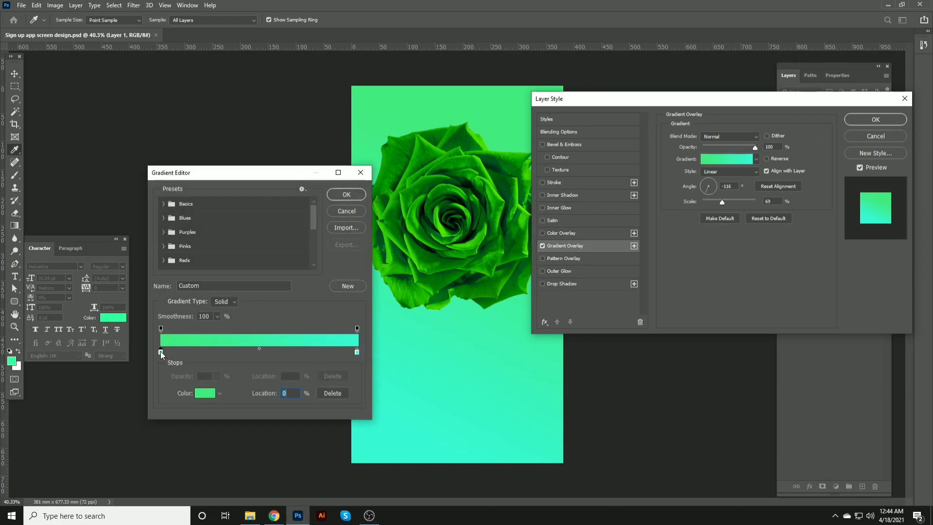
pyautogui.click(438, 140)
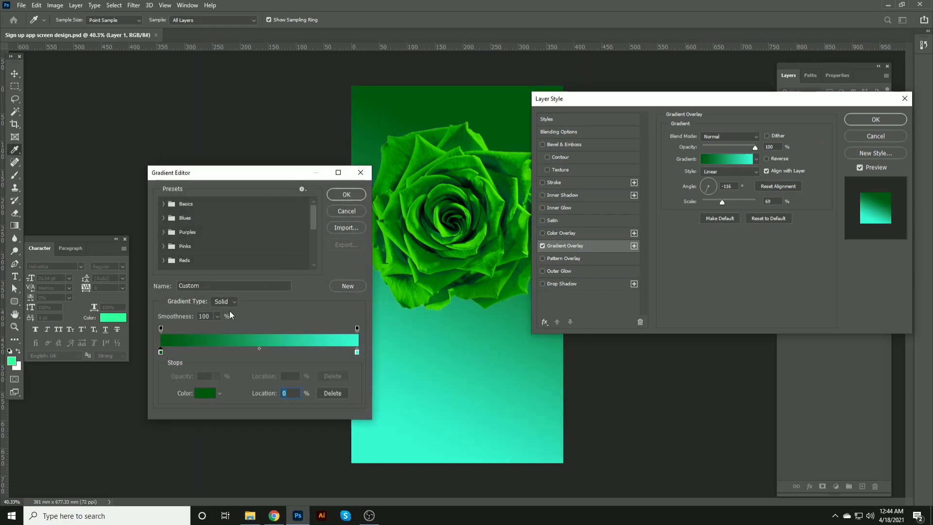
pyautogui.hotkey('ctrl', 'z')
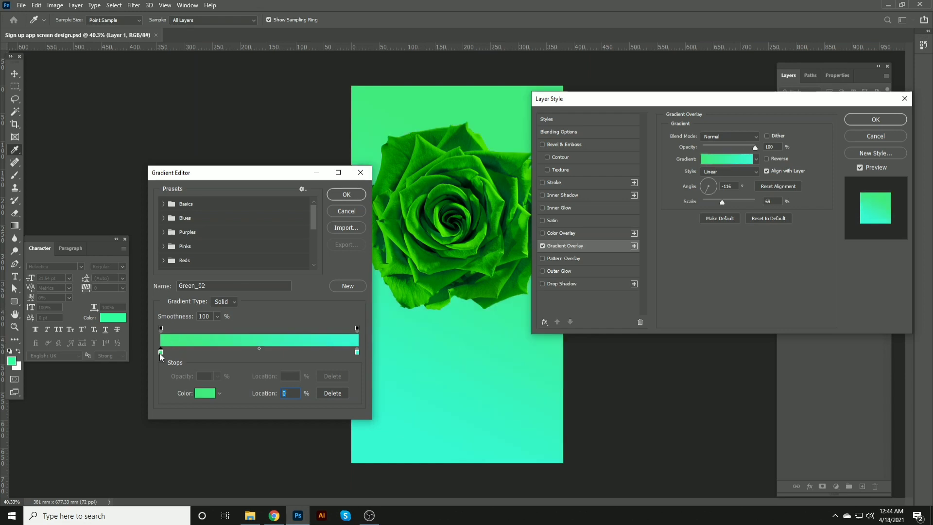
pyautogui.click(161, 353)
pyautogui.click(205, 393)
pyautogui.click(320, 348)
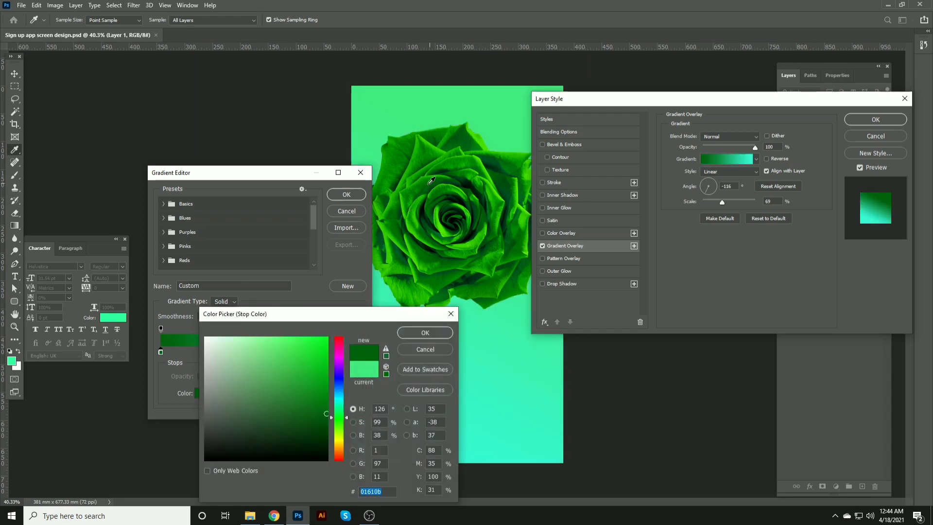
pyautogui.moveTo(321, 348); pyautogui.dragTo(316, 368)
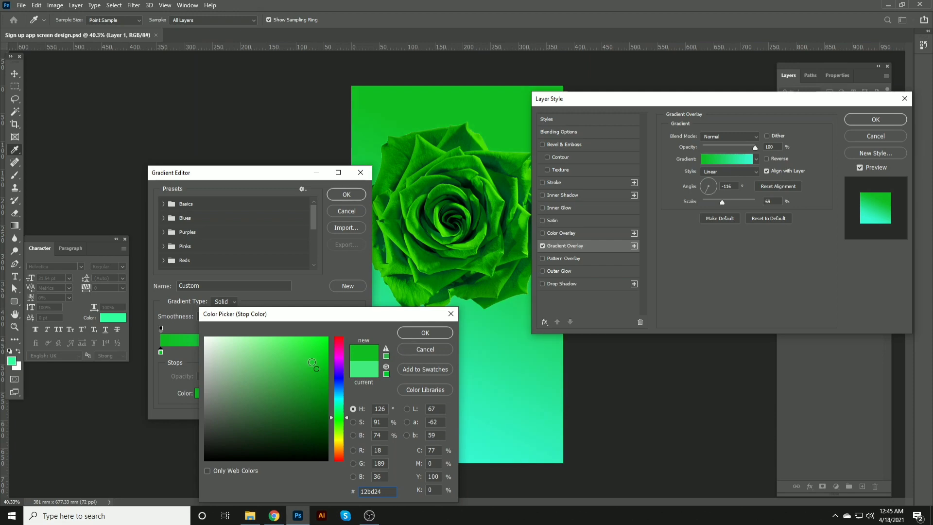
pyautogui.click(311, 363)
pyautogui.click(425, 332)
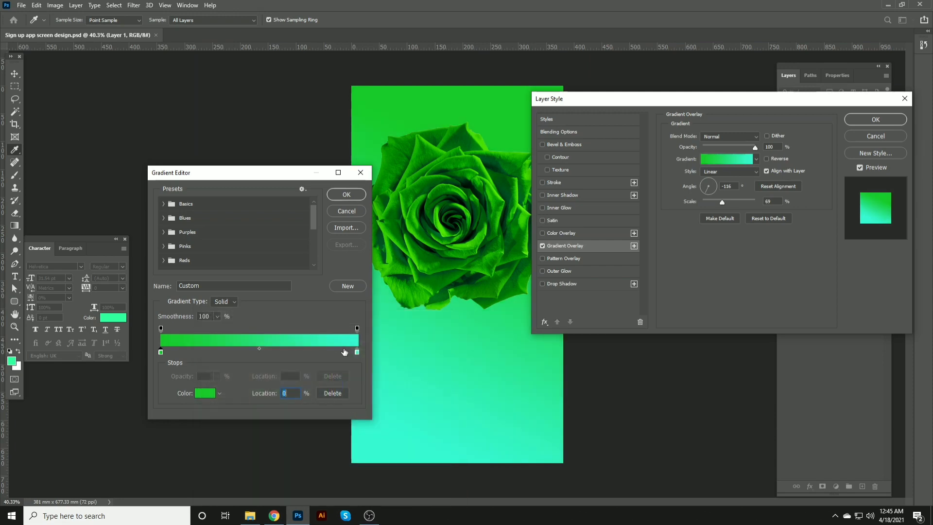
# Step: Set the gradient's end stop to teal #31c2a7 and apply the Layer Style
pyautogui.click(357, 352)
pyautogui.click(205, 393)
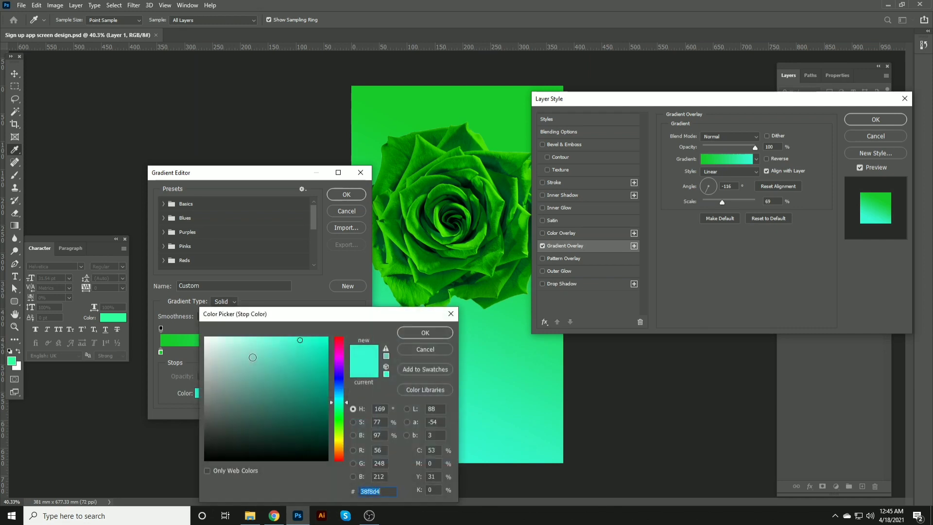
pyautogui.moveTo(284, 366); pyautogui.dragTo(298, 364)
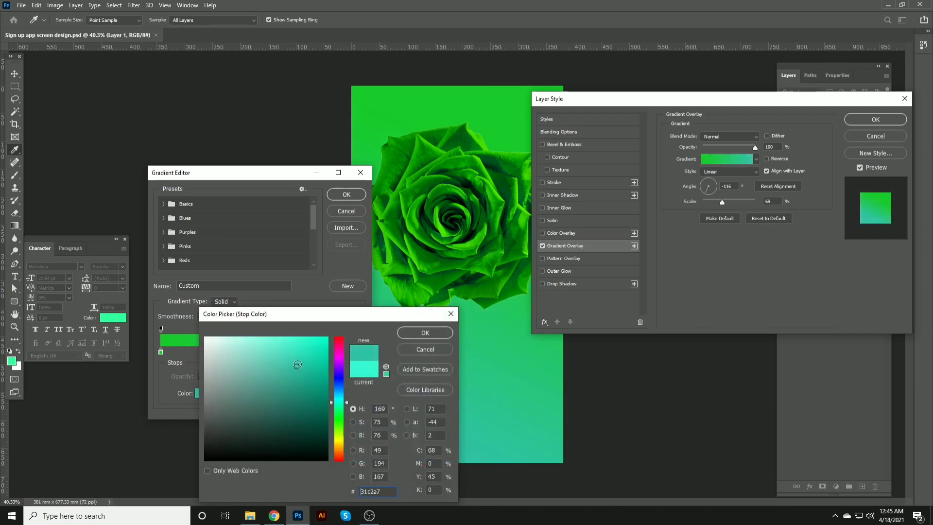
pyautogui.click(410, 332)
pyautogui.click(347, 194)
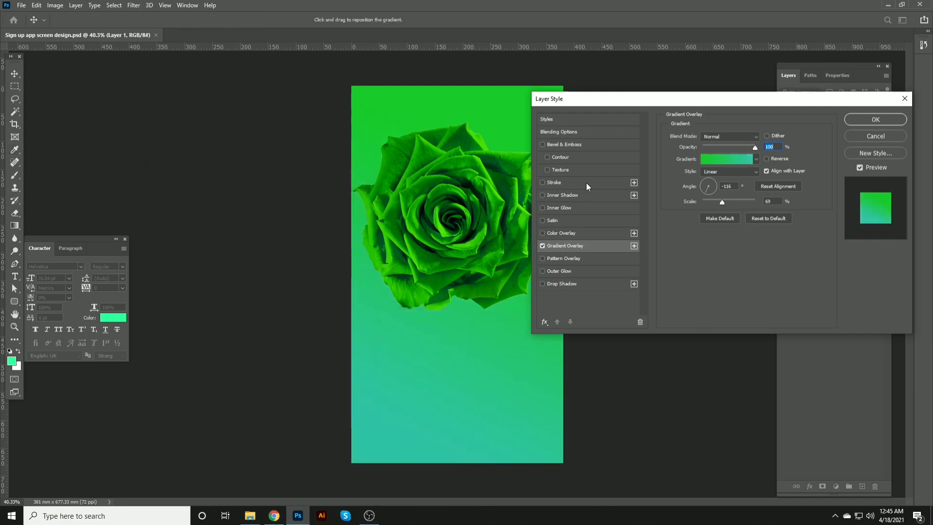
pyautogui.click(875, 119)
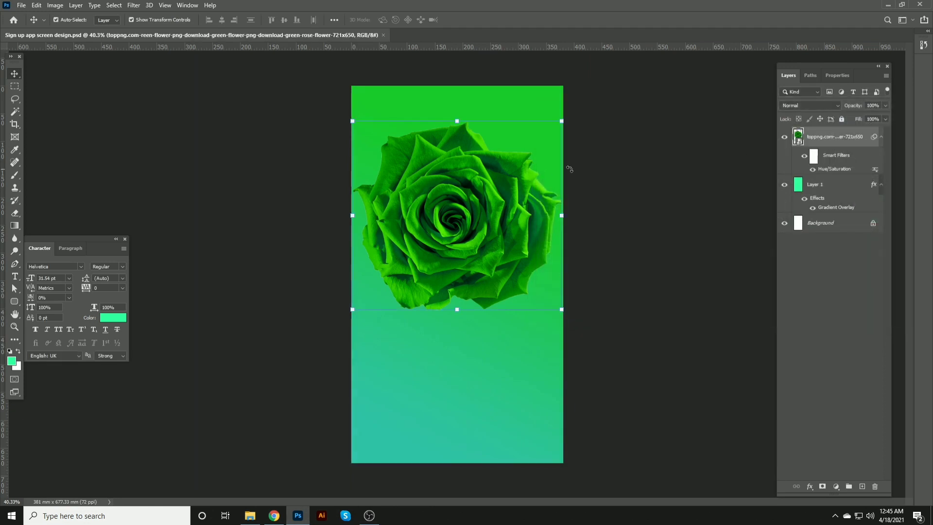
# Step: Open the rose layer's Layer Style without applying any effect, then save the document
pyautogui.doubleClick(861, 131)
pyautogui.click(579, 144)
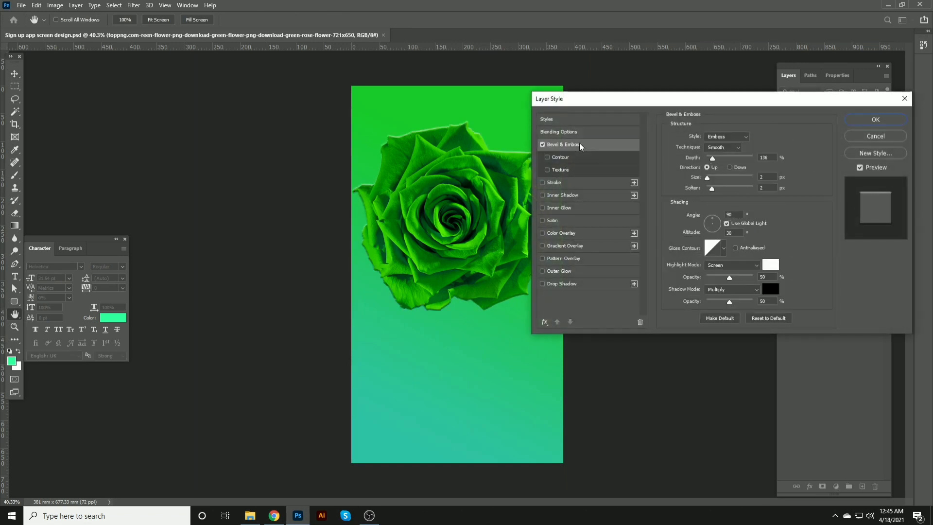
pyautogui.click(851, 122)
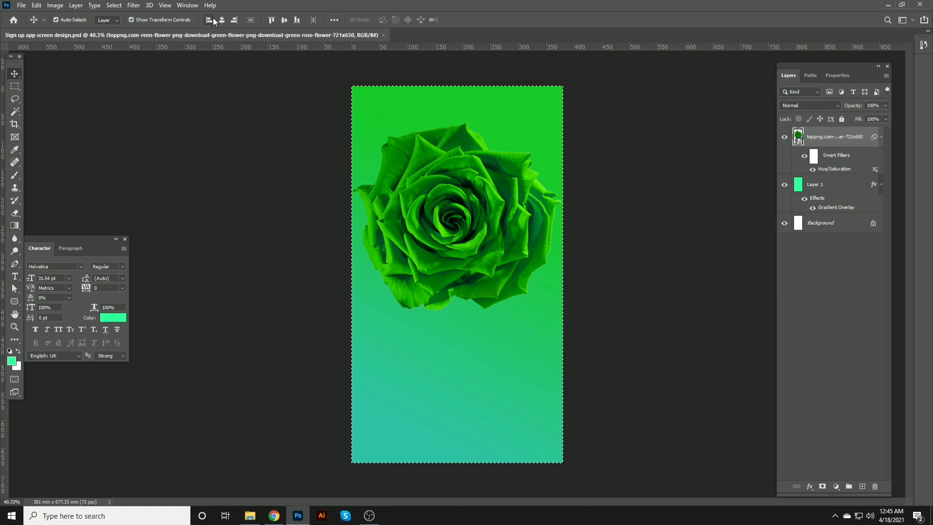
pyautogui.hotkey('ctrl', 's')
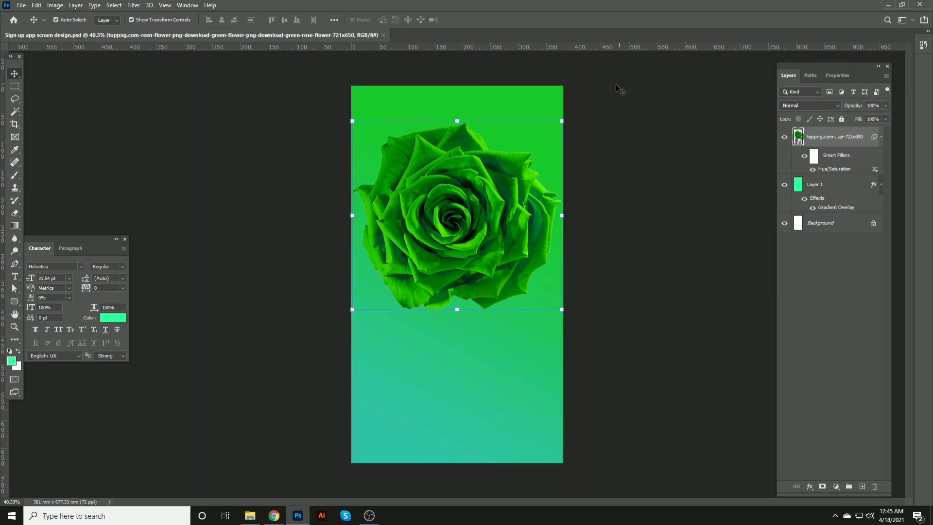
# Step: Scale the rose image down to about 108% from its bottom-right corner, keeping the top-left fixed
pyautogui.scroll(2, 600, 265)
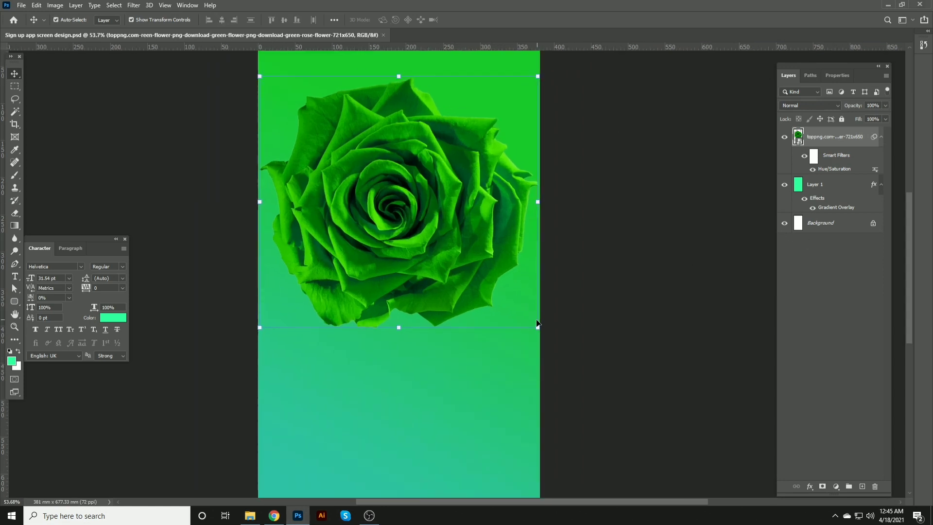
pyautogui.moveTo(537, 327); pyautogui.dragTo(486, 241)
pyautogui.click(480, 200)
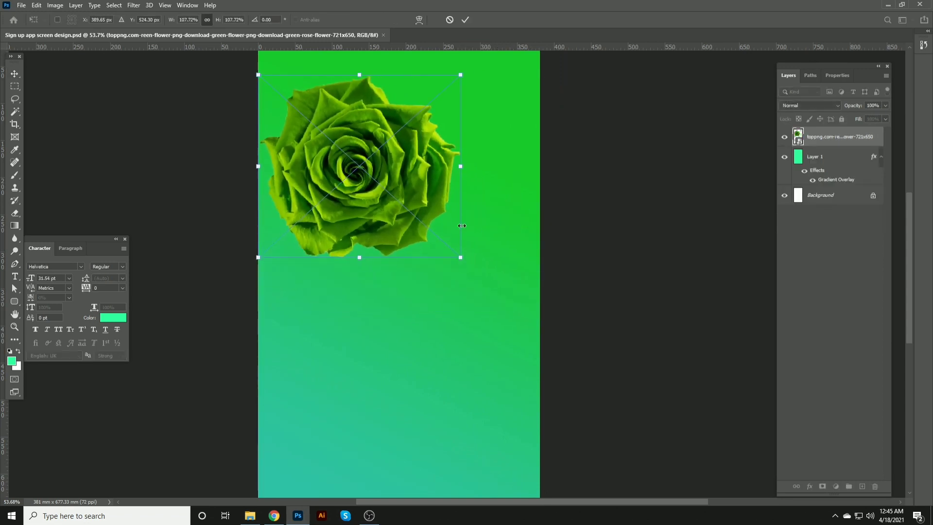
pyautogui.press('Return')
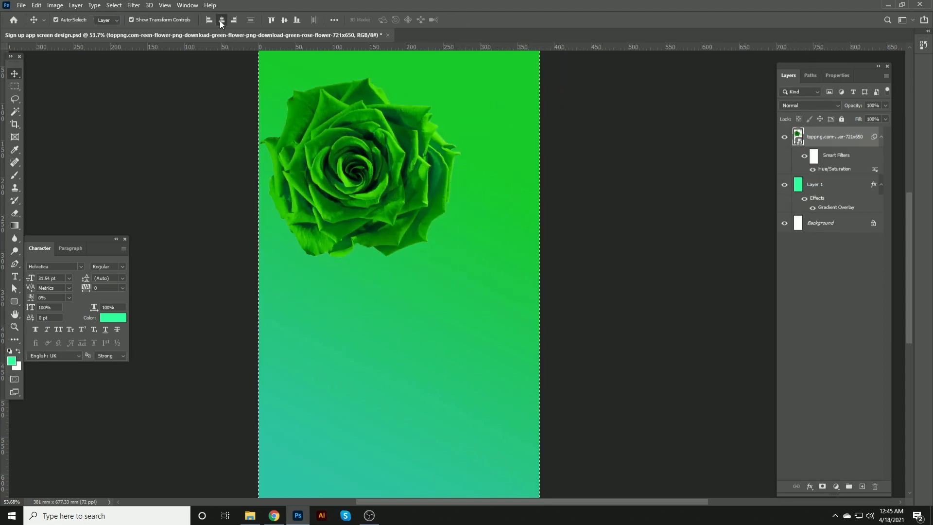
# Step: Center the rose horizontally on the canvas and save the document
pyautogui.click(221, 19)
pyautogui.hotkey('ctrl', 's')
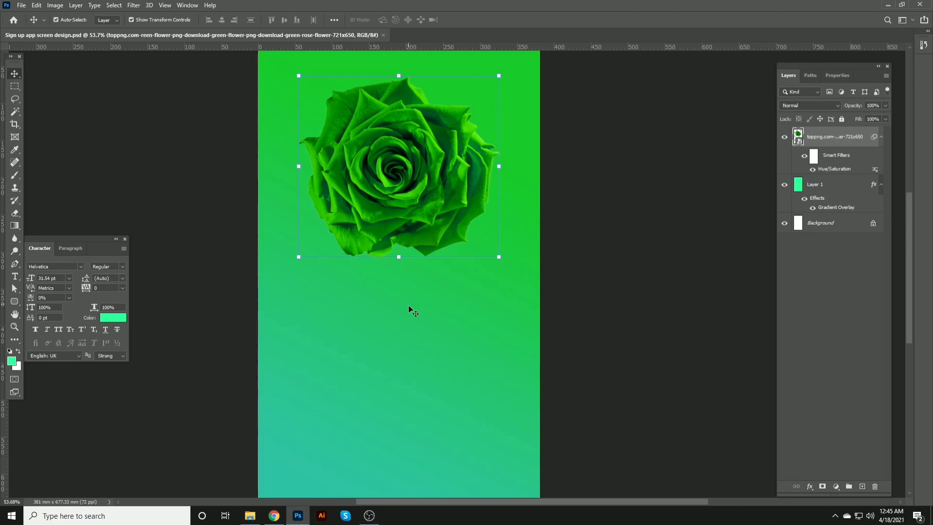
# Step: Set the background gradient's start stop to green #16af5a and apply the Layer Style
pyautogui.click(408, 304)
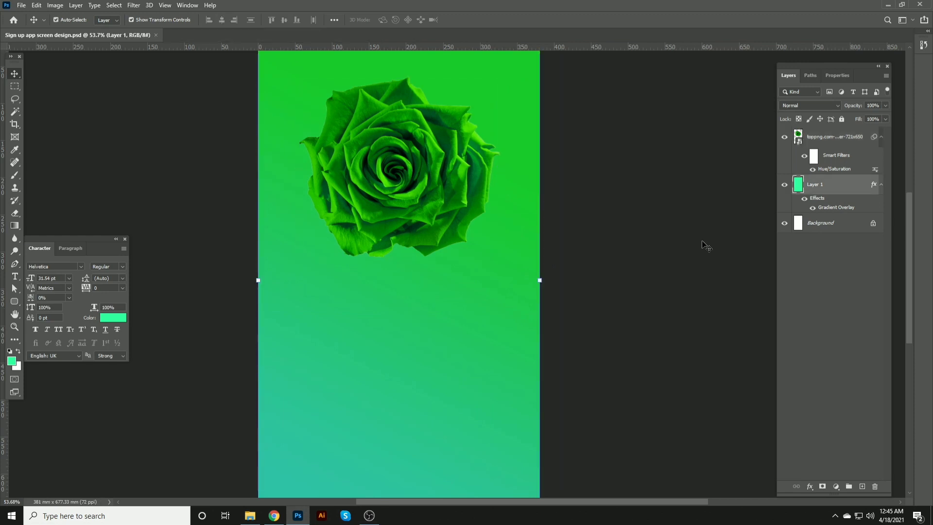
pyautogui.doubleClick(837, 208)
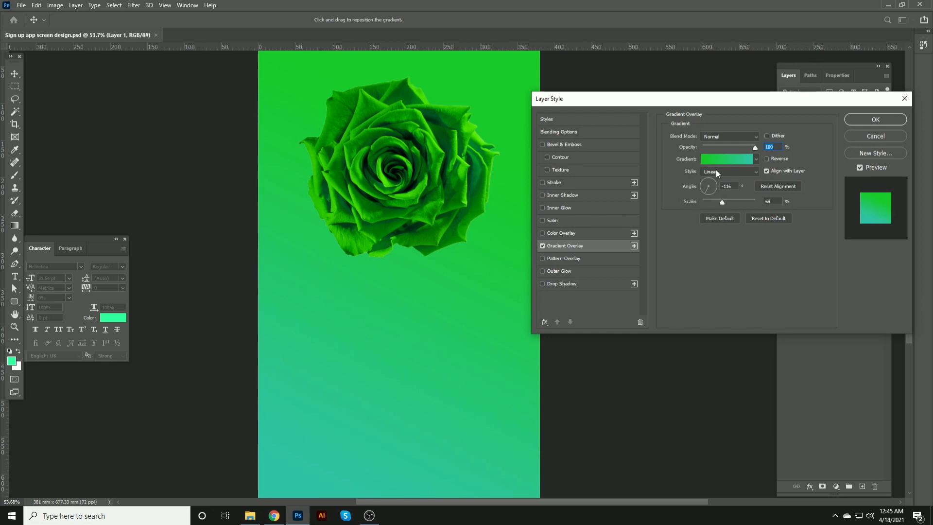
pyautogui.click(710, 159)
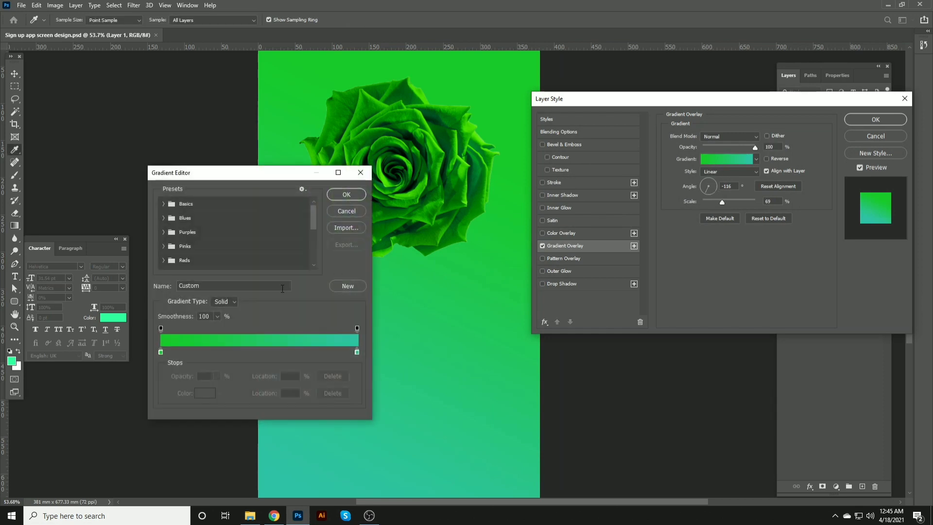
pyautogui.click(161, 352)
pyautogui.click(205, 392)
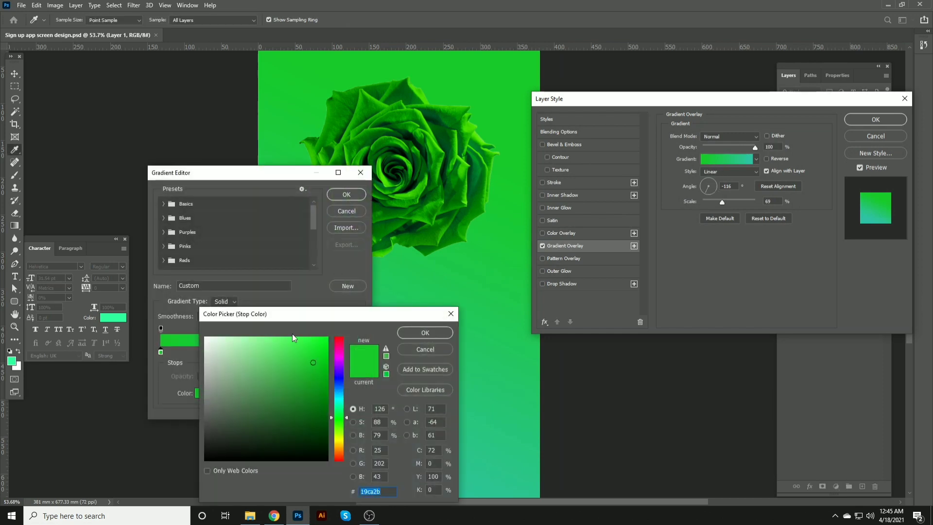
pyautogui.click(315, 378)
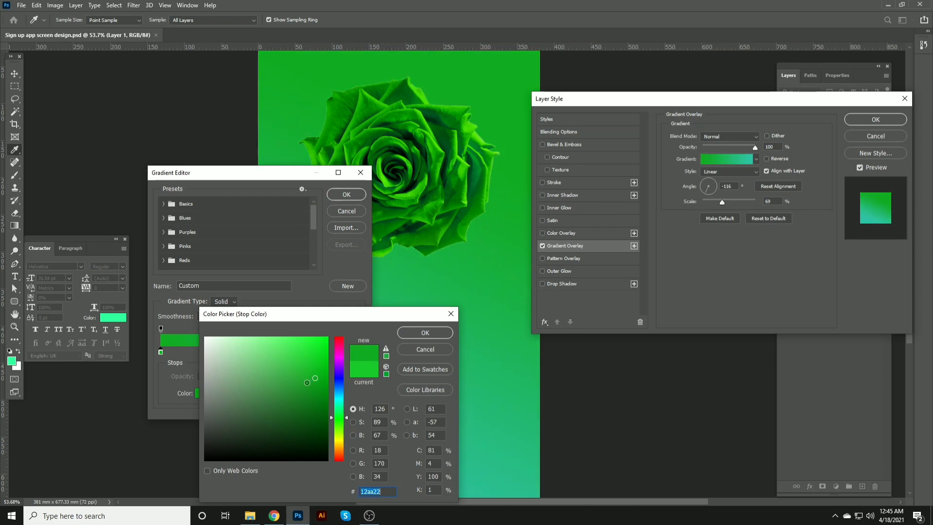
pyautogui.click(337, 392)
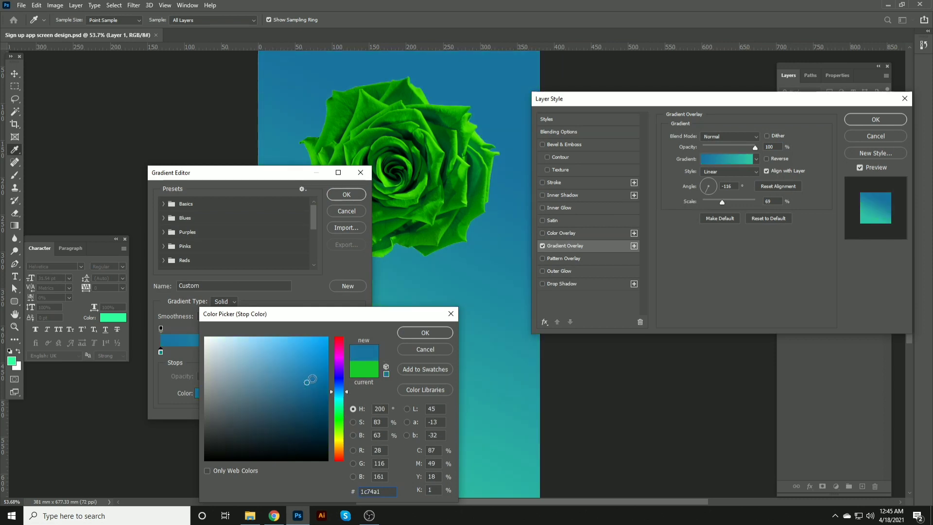
pyautogui.click(312, 376)
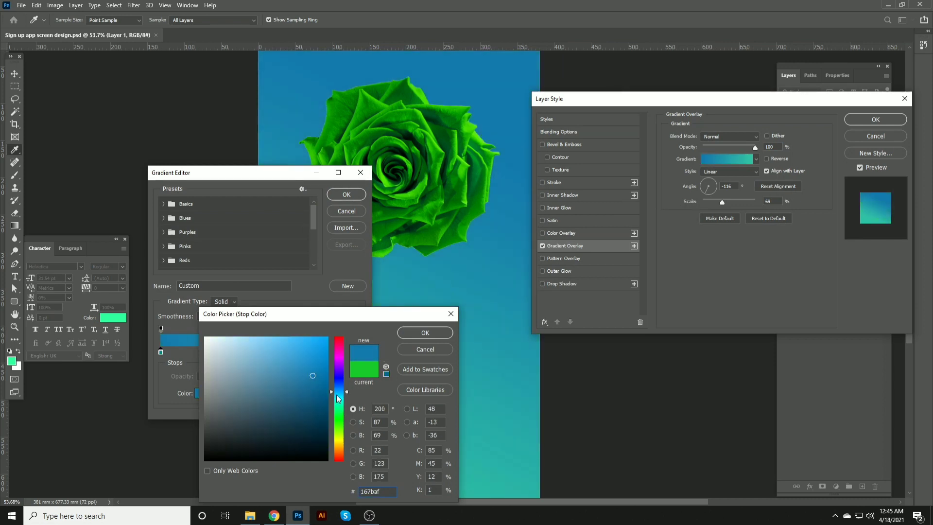
pyautogui.click(339, 409)
pyautogui.click(338, 410)
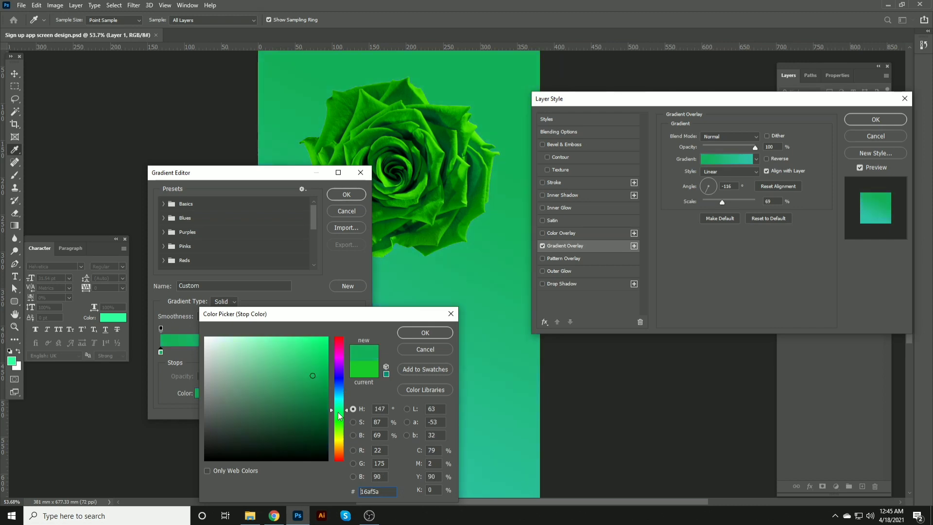
pyautogui.click(417, 333)
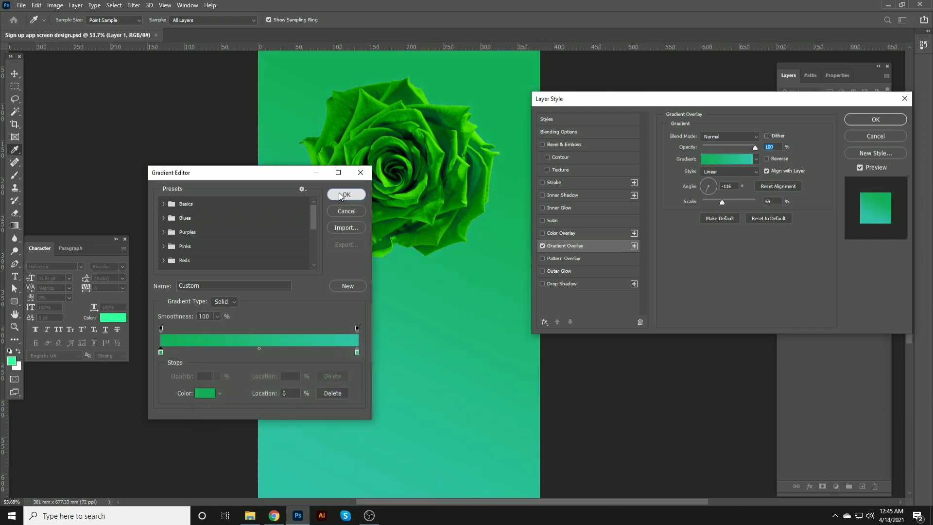
pyautogui.click(347, 194)
pyautogui.click(861, 120)
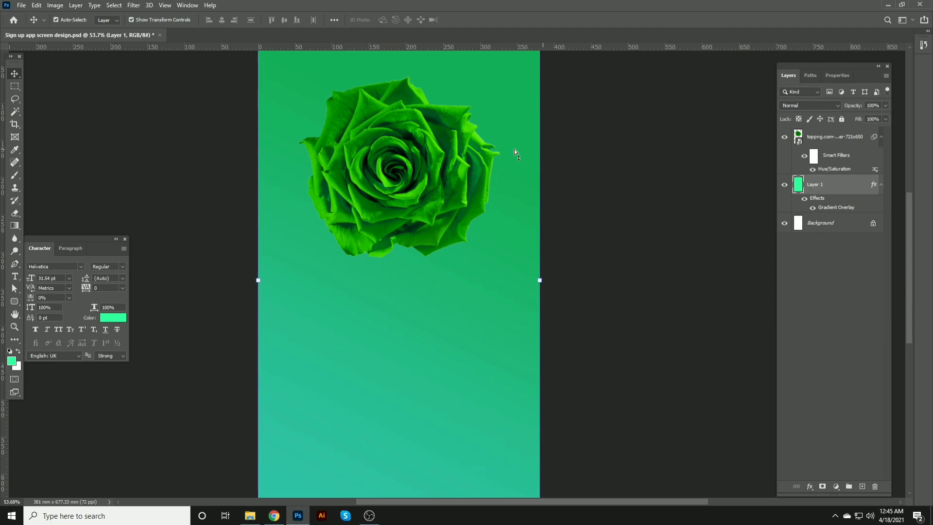
# Step: Lock the position of the gradient background layer
pyautogui.click(450, 217)
pyautogui.click(834, 193)
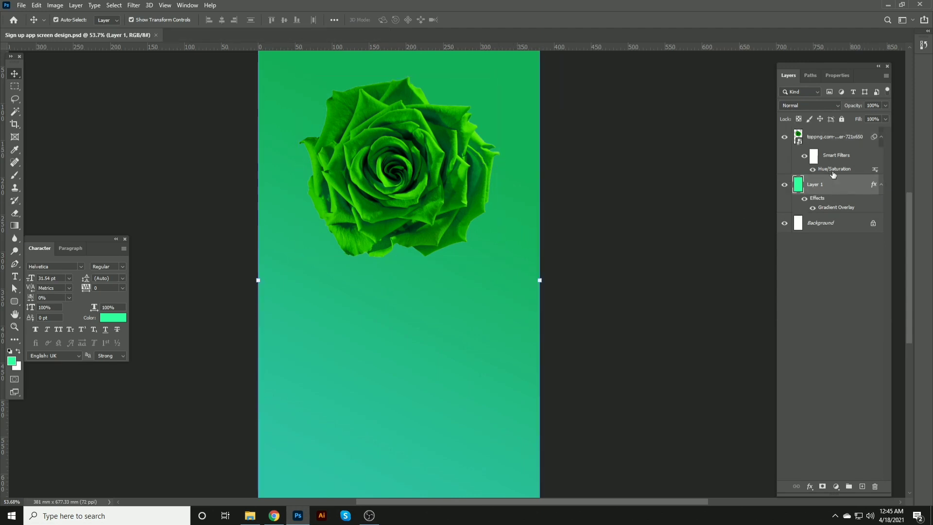
pyautogui.click(819, 119)
# Step: Scale the rose image up from its bottom-right corner, keeping it centered near the top of the canvas
pyautogui.click(430, 196)
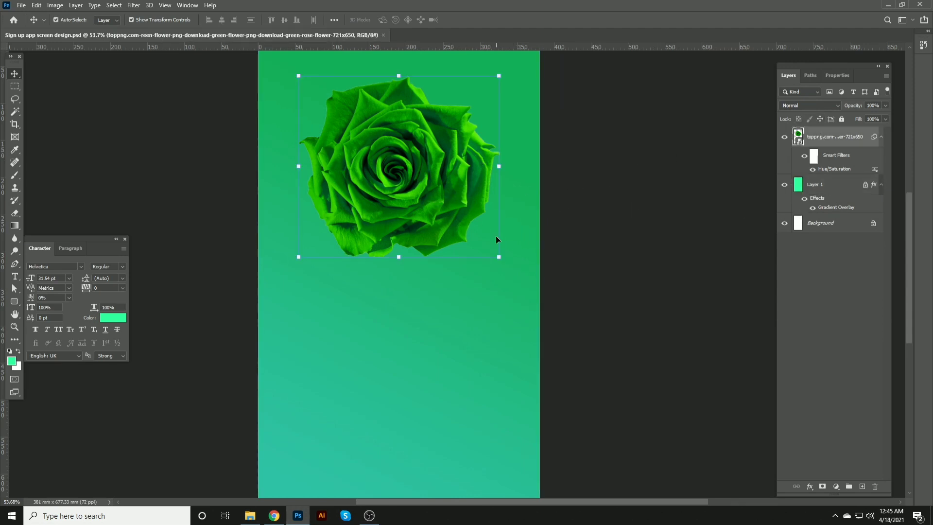
pyautogui.click(503, 262)
pyautogui.click(471, 196)
pyautogui.moveTo(500, 258); pyautogui.dragTo(510, 285)
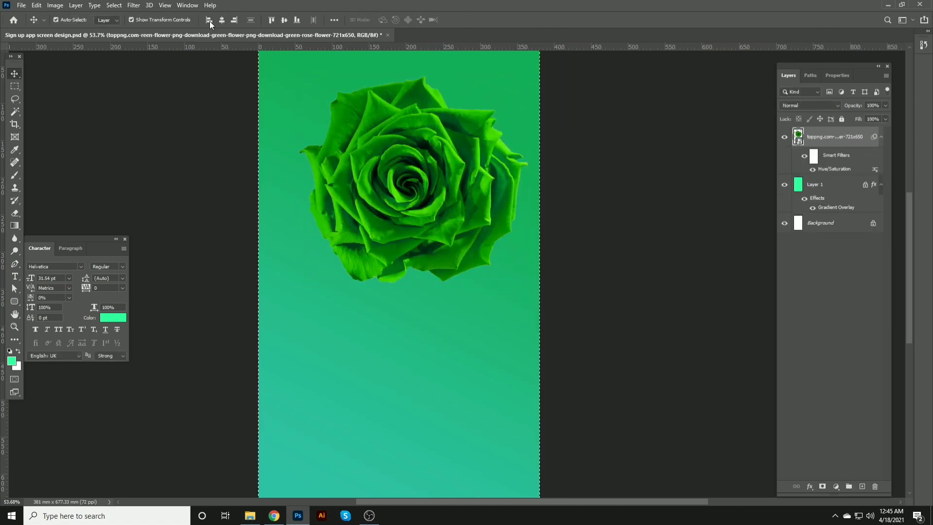
pyautogui.hotkey('ctrl', 'z')
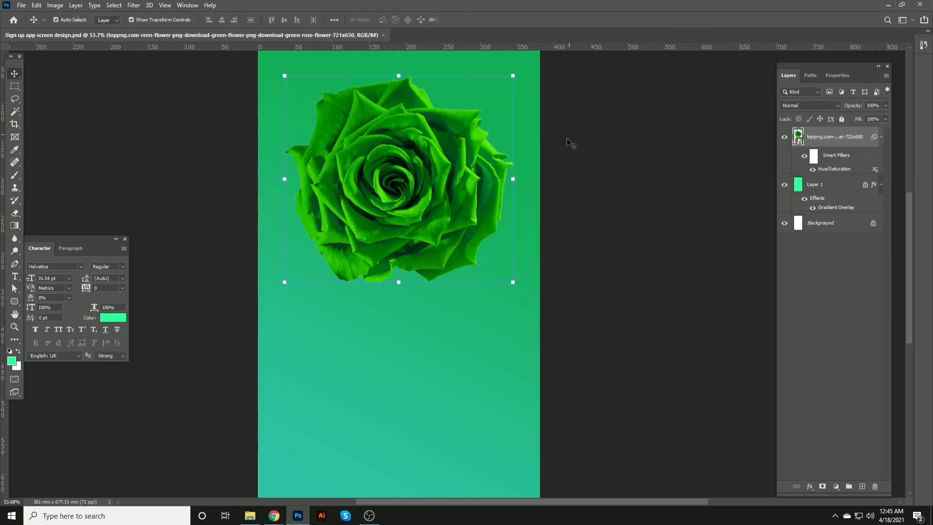
# Step: Add a "Sign up" text layer below the rose
pyautogui.scroll(2, 374, 322)
pyautogui.press('t')
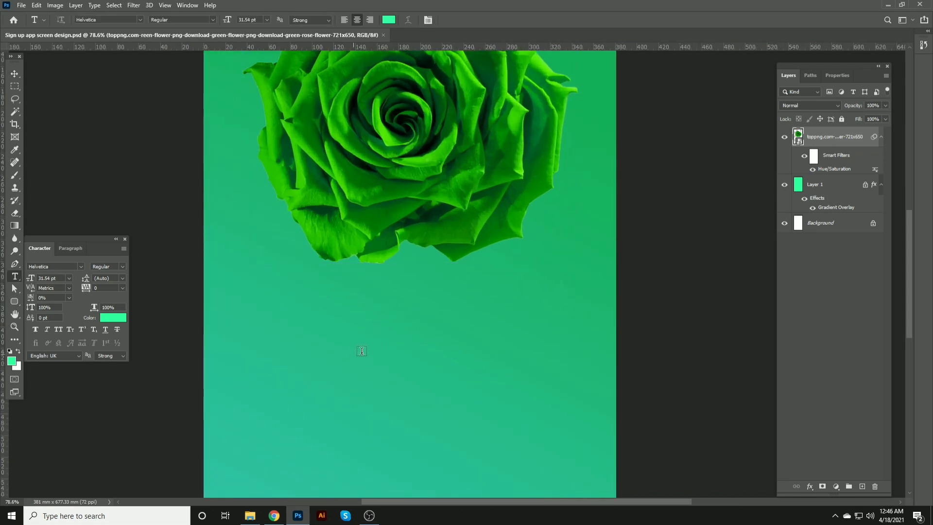
pyautogui.click(354, 353)
pyautogui.write('Si')
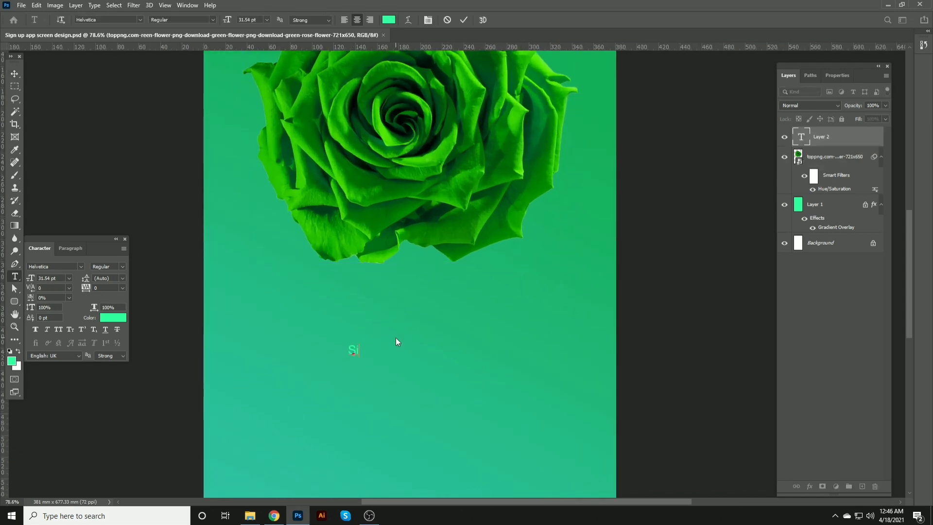
pyautogui.write('gn up')
pyautogui.click(15, 73)
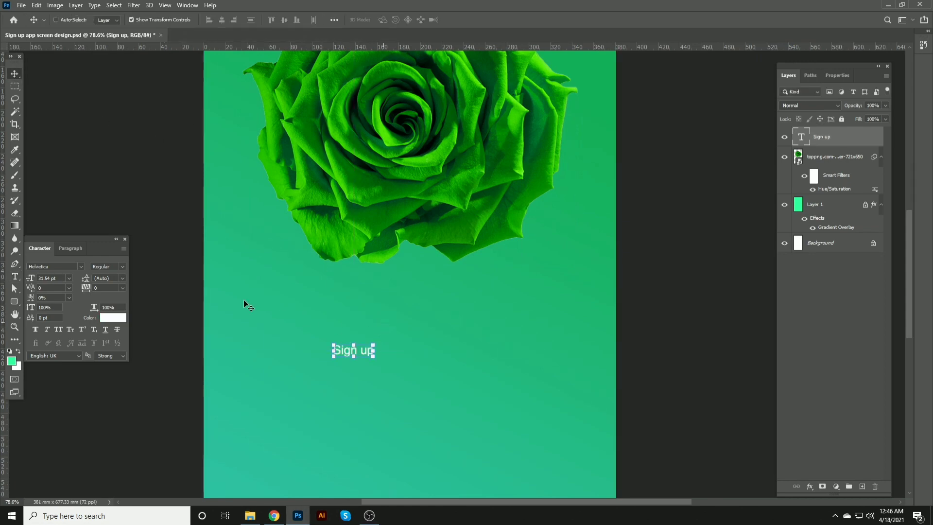
# Step: Resize the Sign up text to about 78.7 pt
pyautogui.click(47, 278)
pyautogui.write('40')
pyautogui.press('Return')
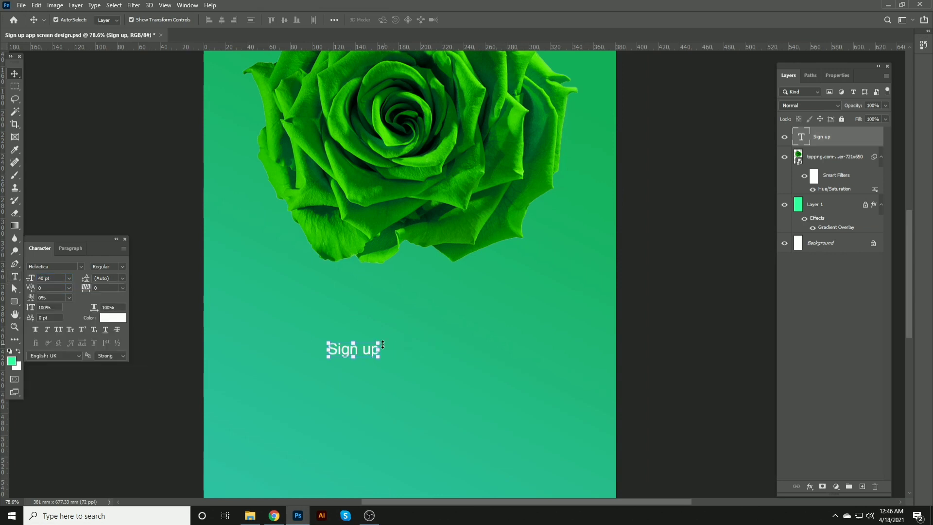
pyautogui.moveTo(382, 344); pyautogui.dragTo(486, 324)
pyautogui.press('Return')
# Step: Center the Sign up text horizontally on the canvas
pyautogui.hotkey('ctrl', 'a')
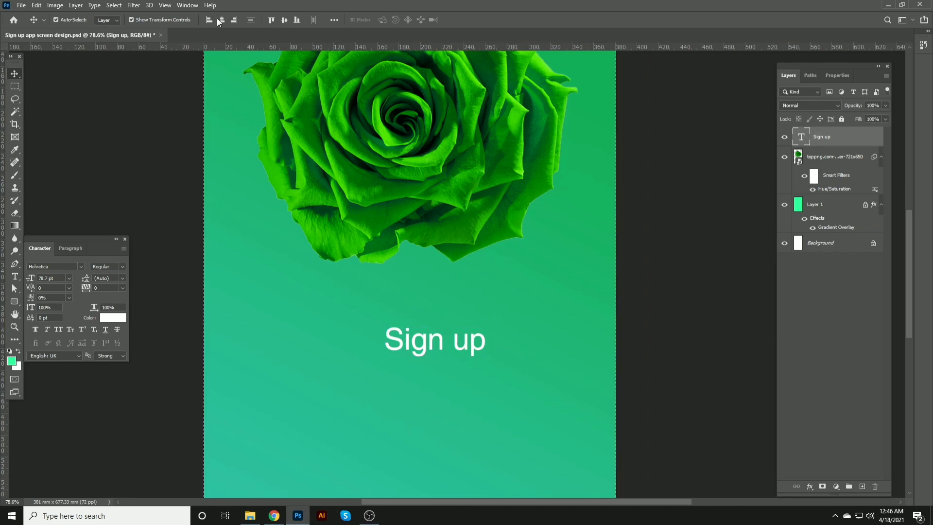
pyautogui.click(221, 19)
pyautogui.hotkey('ctrl', 'd')
# Step: Change the title's font to Century Gothic Regular
pyautogui.click(54, 266)
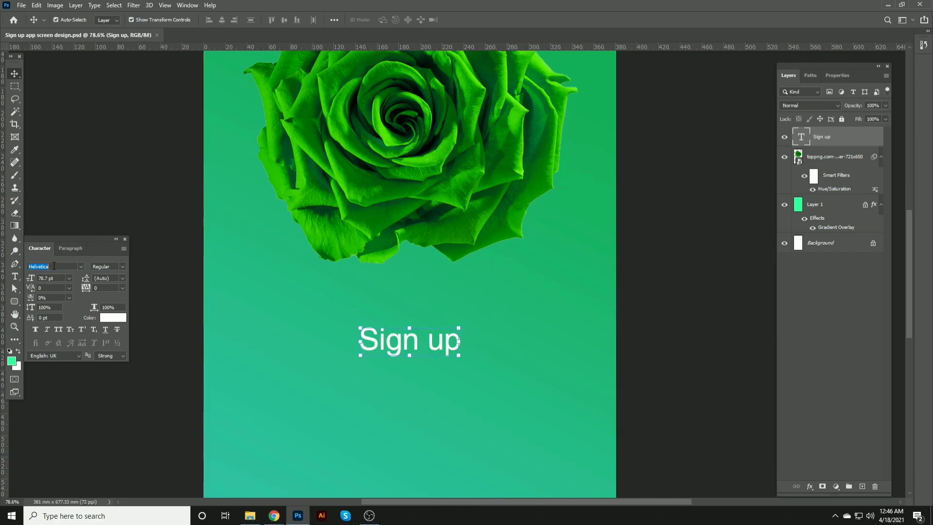
pyautogui.write('cen')
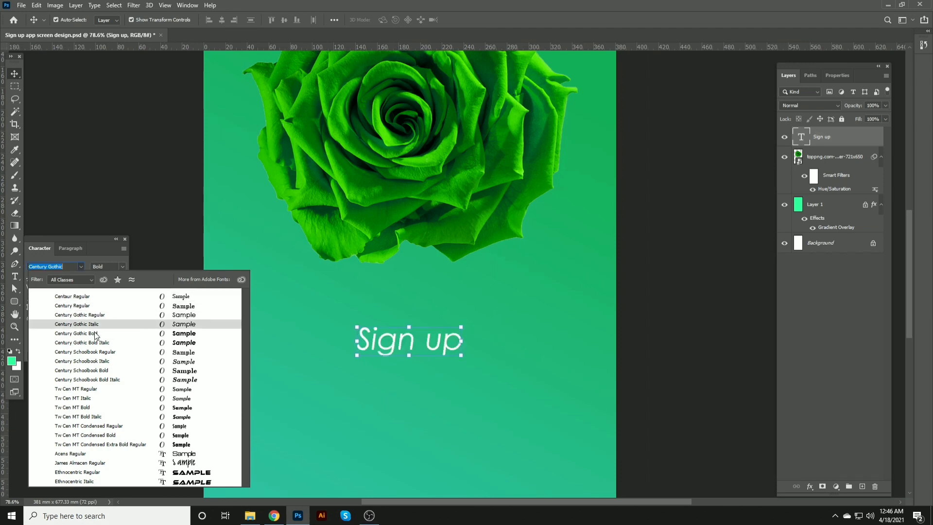
pyautogui.click(95, 315)
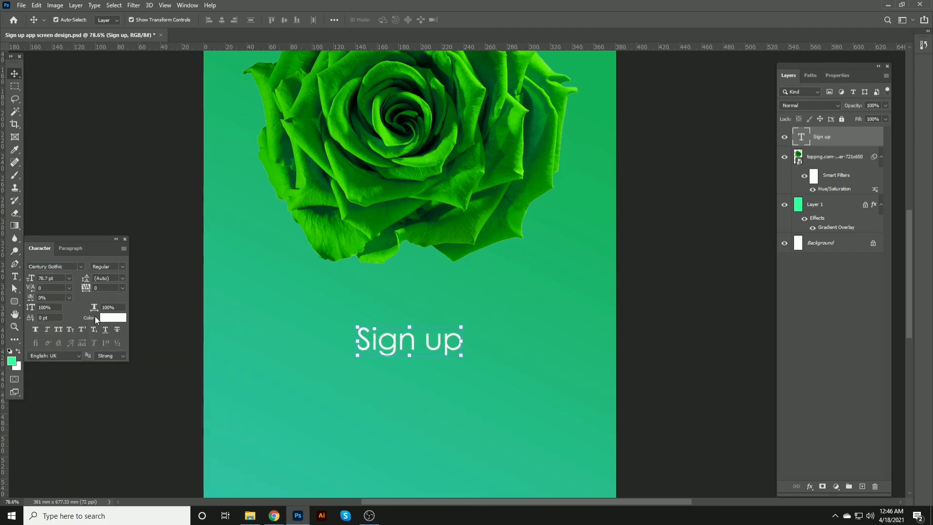
# Step: Capitalize the "u" so the title reads "Sign Up"
pyautogui.press('t')
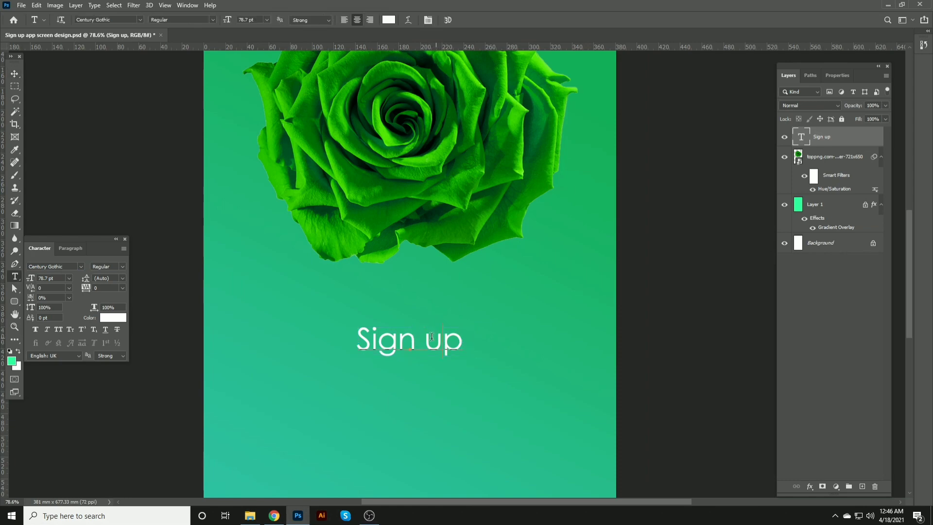
pyautogui.moveTo(432, 336); pyautogui.dragTo(442, 336)
pyautogui.hotkey('ctrl', 'shift', 'k')
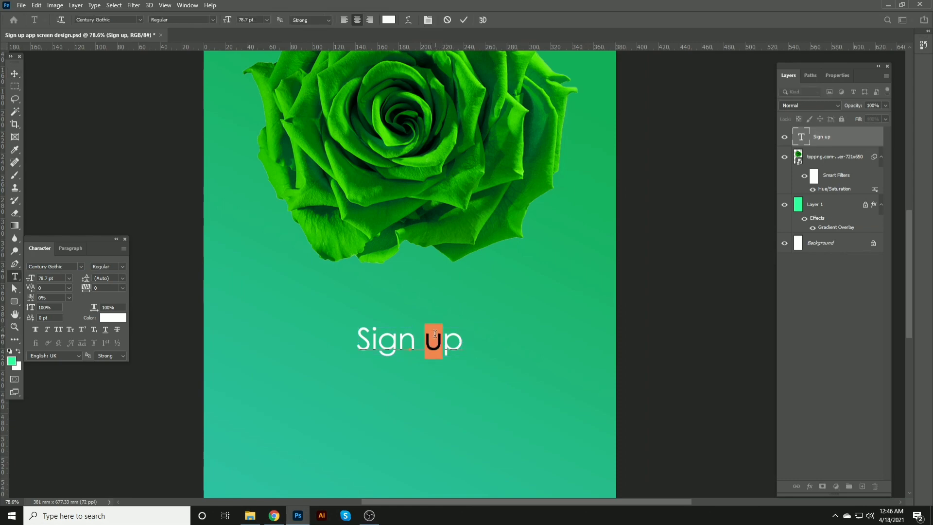
pyautogui.write('I')
pyautogui.moveTo(432, 333); pyautogui.dragTo(437, 333)
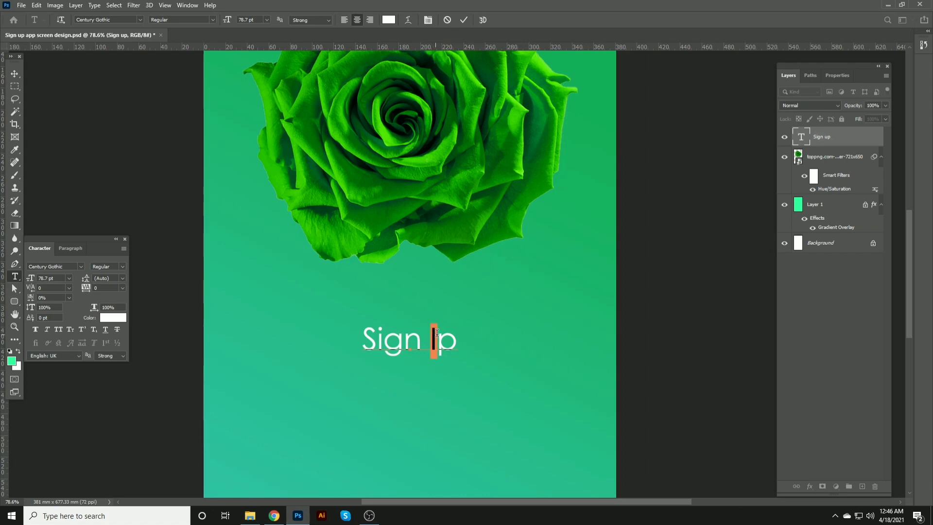
pyautogui.write('U')
pyautogui.click(22, 73)
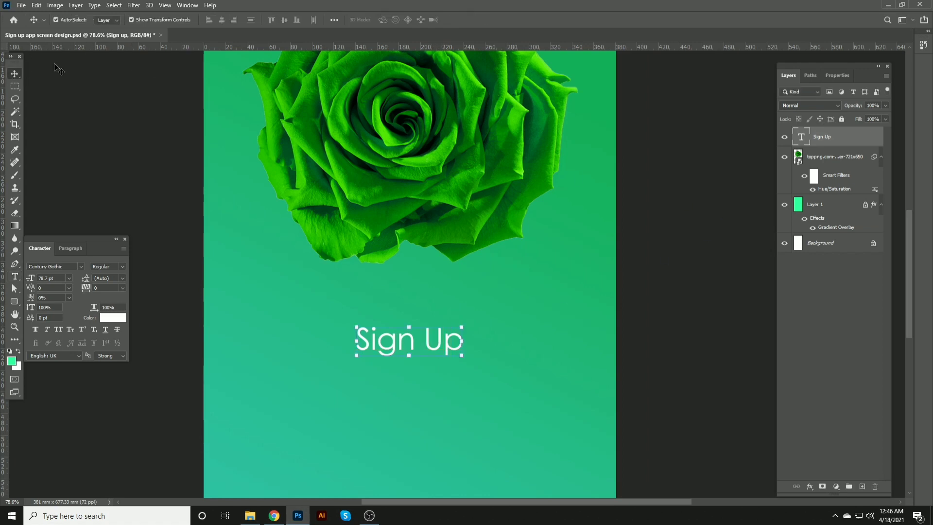
# Step: Save the document
pyautogui.hotkey('ctrl', 'a')
pyautogui.hotkey('ctrl', 'd')
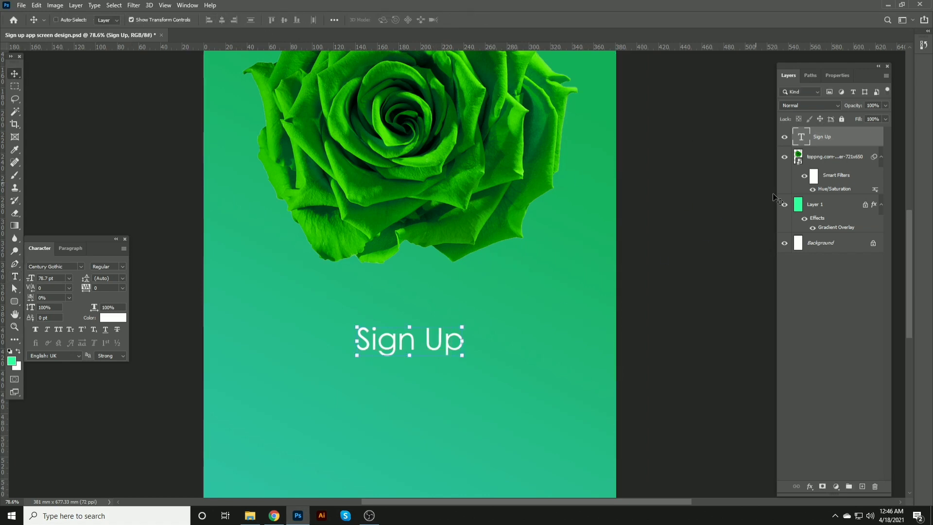
pyautogui.hotkey('ctrl', 's')
# Step: Draw a rounded rectangle about 870 x 140 px below the Sign Up title
pyautogui.moveTo(434, 368); pyautogui.dragTo(440, 291)
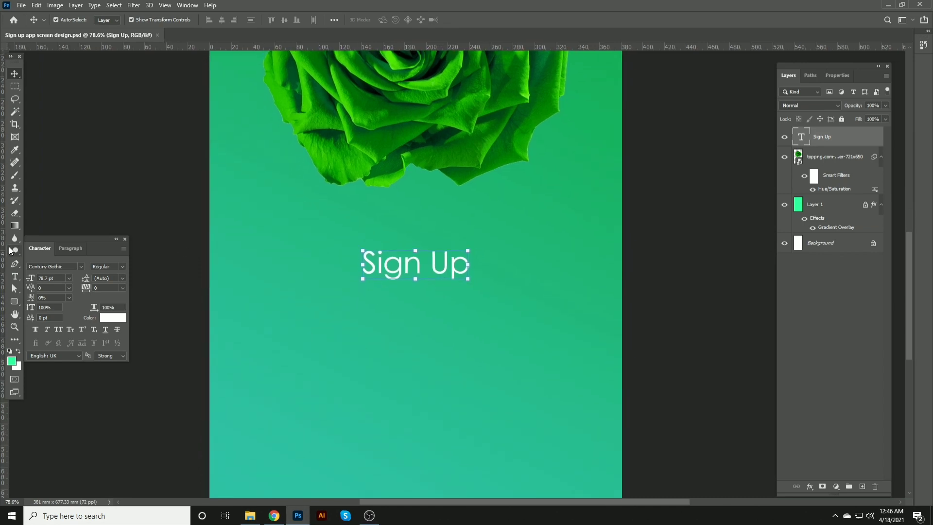
pyautogui.moveTo(14, 302); pyautogui.dragTo(43, 309)
pyautogui.moveTo(253, 305); pyautogui.dragTo(586, 358)
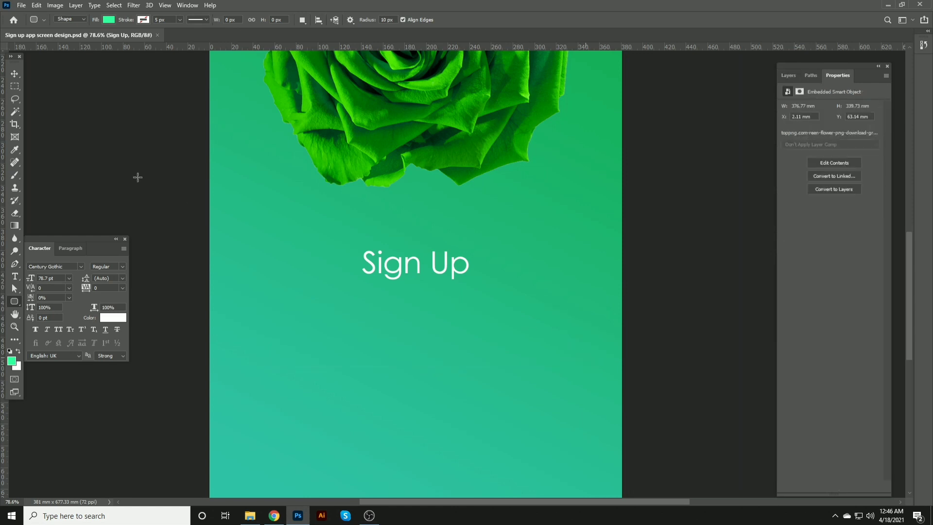
# Step: Fill the rectangle with white and set its corner radii to 70 px
pyautogui.click(15, 74)
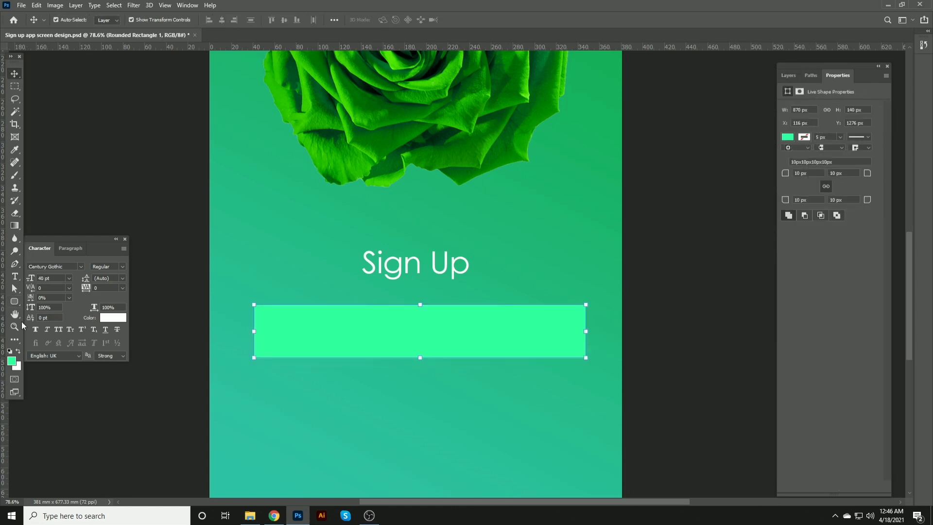
pyautogui.hotkey('ctrl', 'BackSpace')
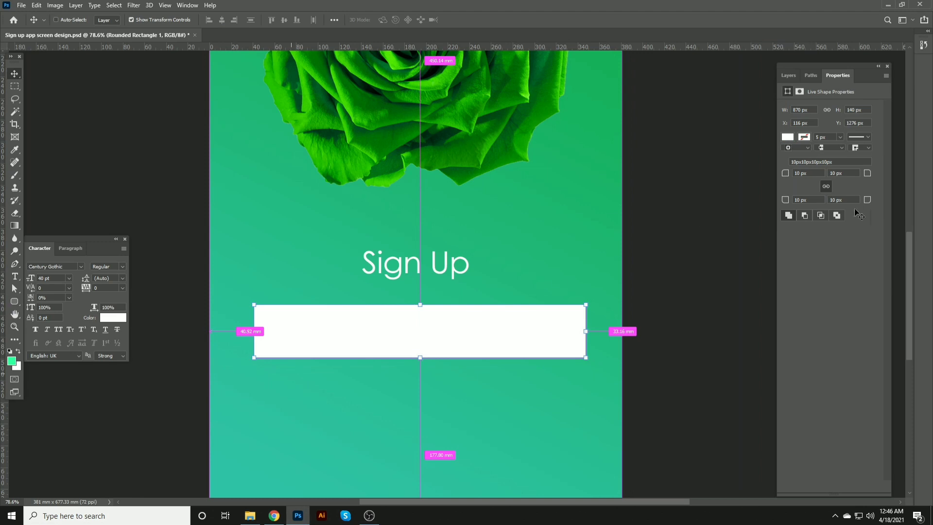
pyautogui.moveTo(869, 175); pyautogui.dragTo(928, 167)
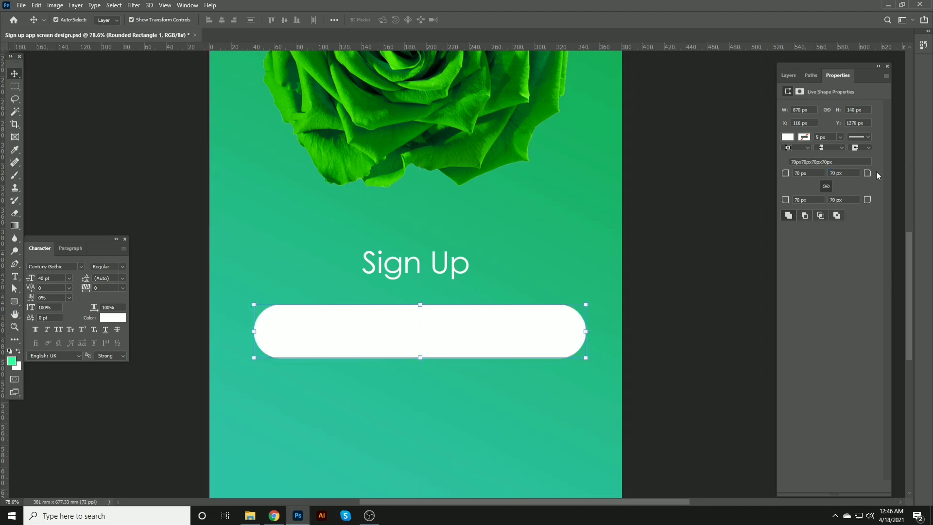
# Step: Center the rounded rectangle horizontally on the canvas
pyautogui.hotkey('ctrl', 'a')
pyautogui.click(221, 19)
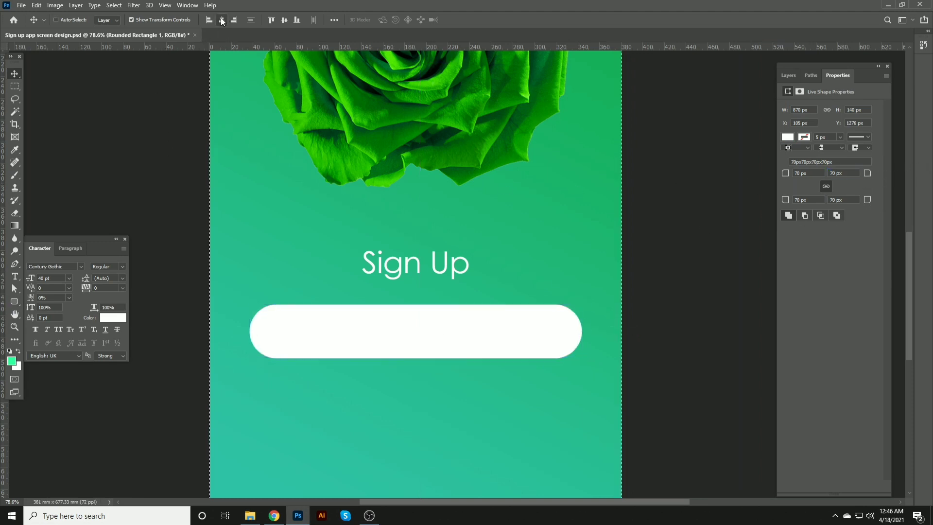
pyautogui.hotkey('ctrl', 'd')
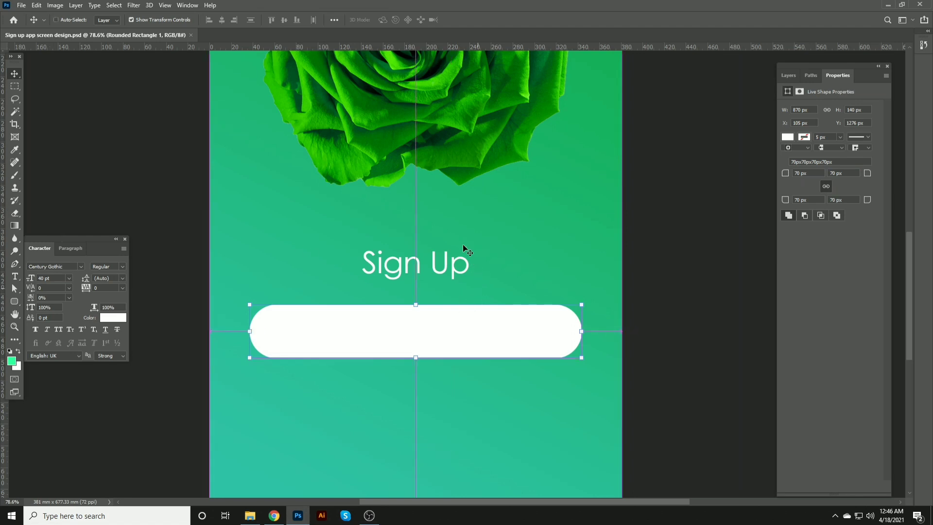
# Step: Duplicate the rounded rectangle and give the copy a green stroke with no fill
pyautogui.hotkey('ctrl', 'j')
pyautogui.click(14, 302)
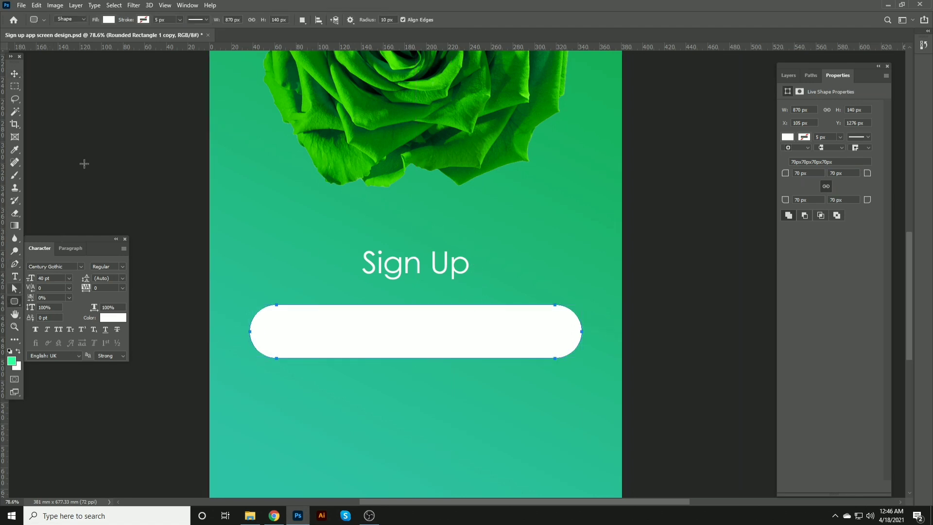
pyautogui.click(144, 21)
pyautogui.click(101, 71)
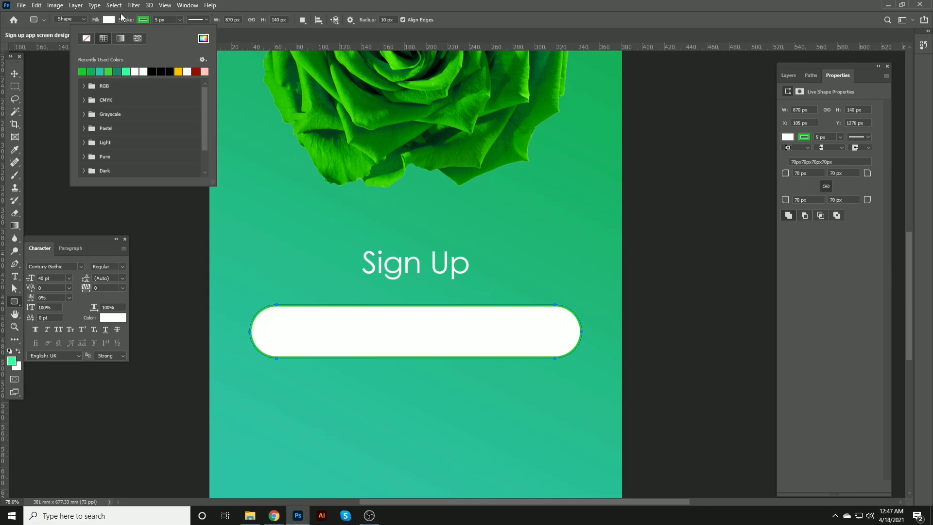
pyautogui.click(101, 18)
pyautogui.click(109, 20)
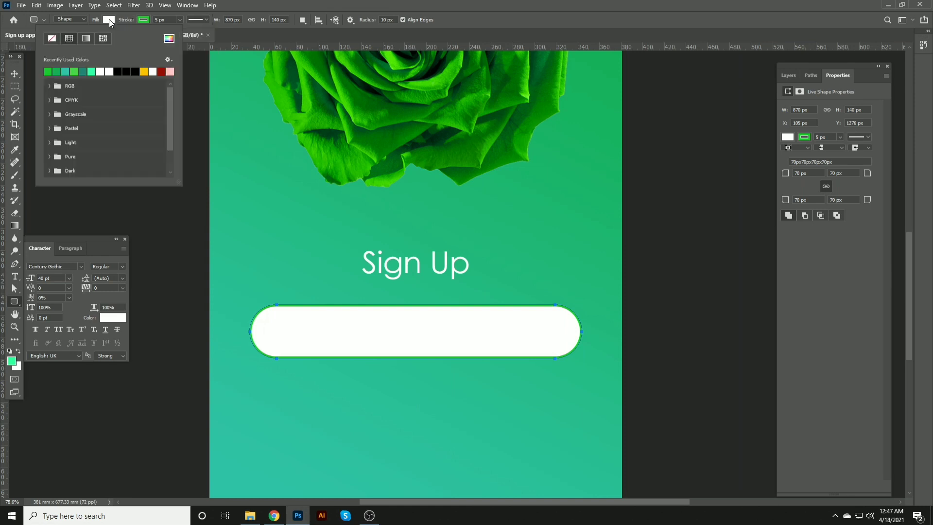
pyautogui.click(52, 39)
pyautogui.click(15, 76)
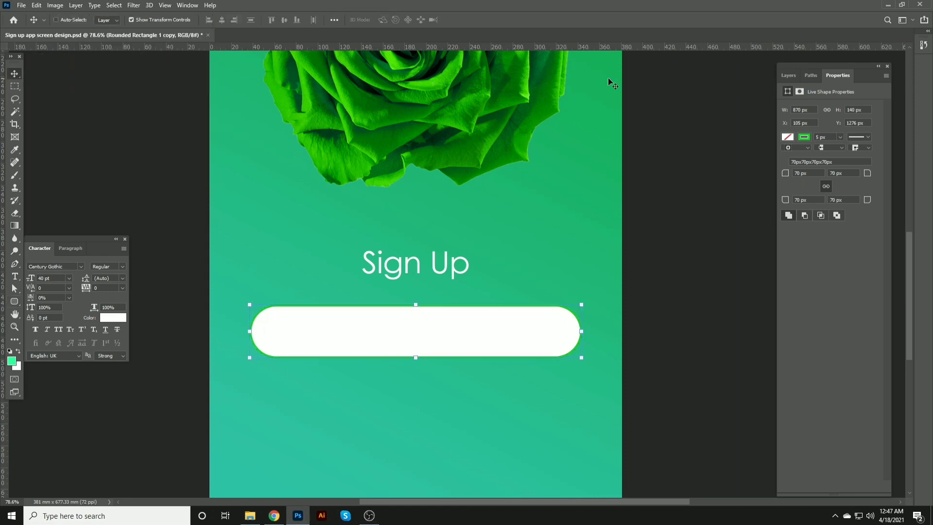
# Step: Lower the original rounded rectangle layer's opacity to 39%
pyautogui.click(788, 77)
pyautogui.click(831, 157)
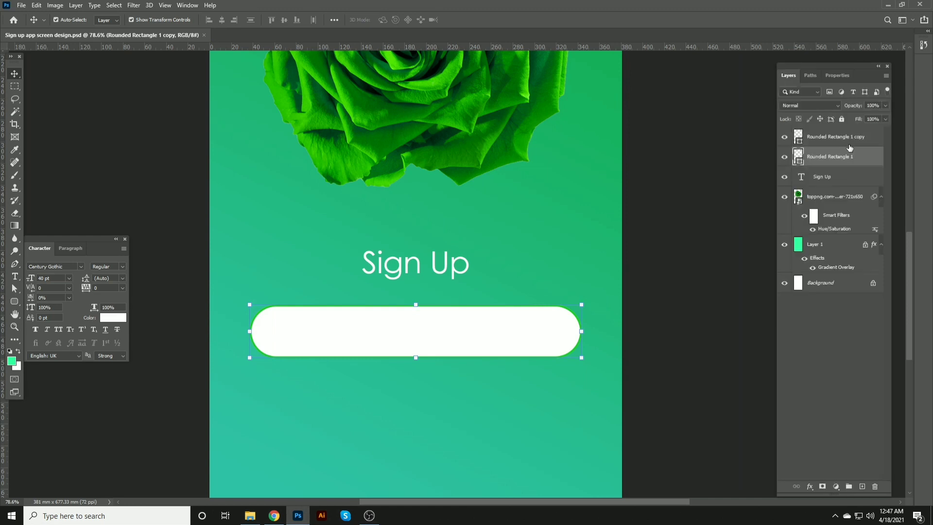
pyautogui.moveTo(853, 106); pyautogui.dragTo(826, 106)
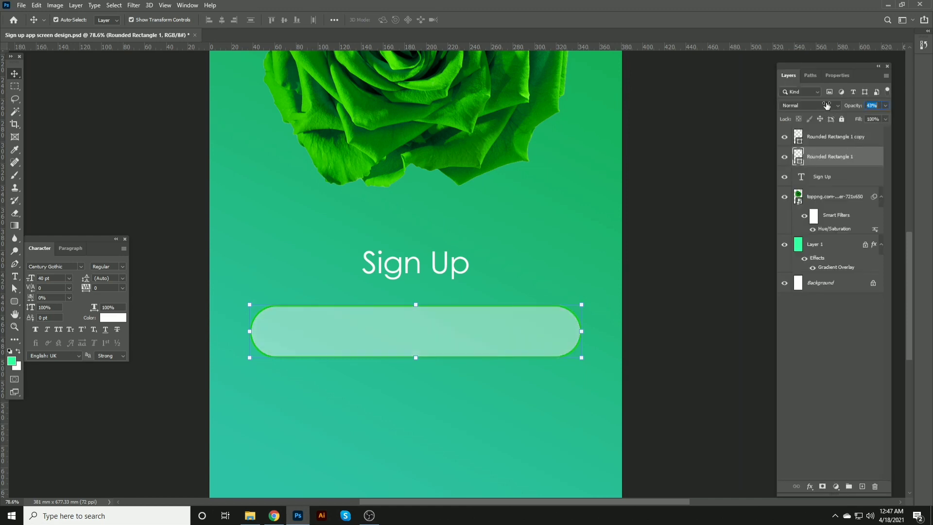
pyautogui.click(684, 220)
pyautogui.scroll(-2, 577, 216)
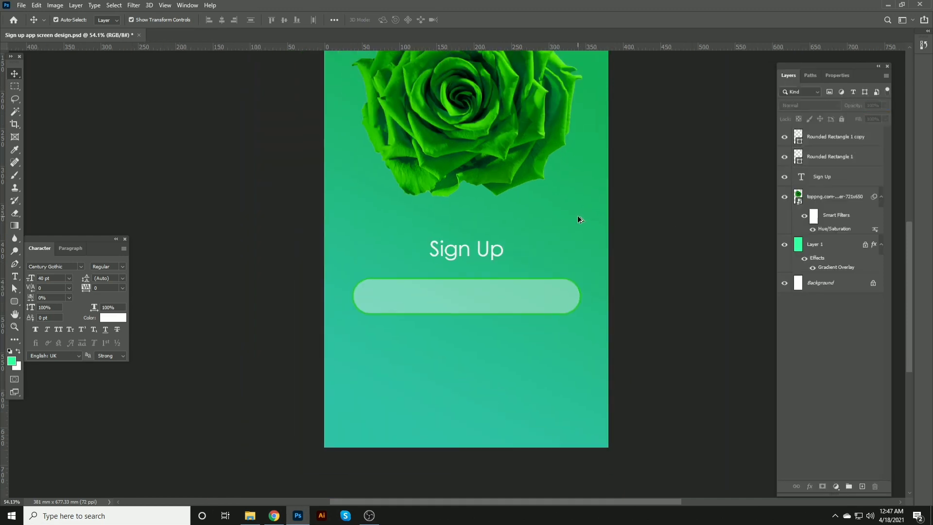
pyautogui.click(547, 288)
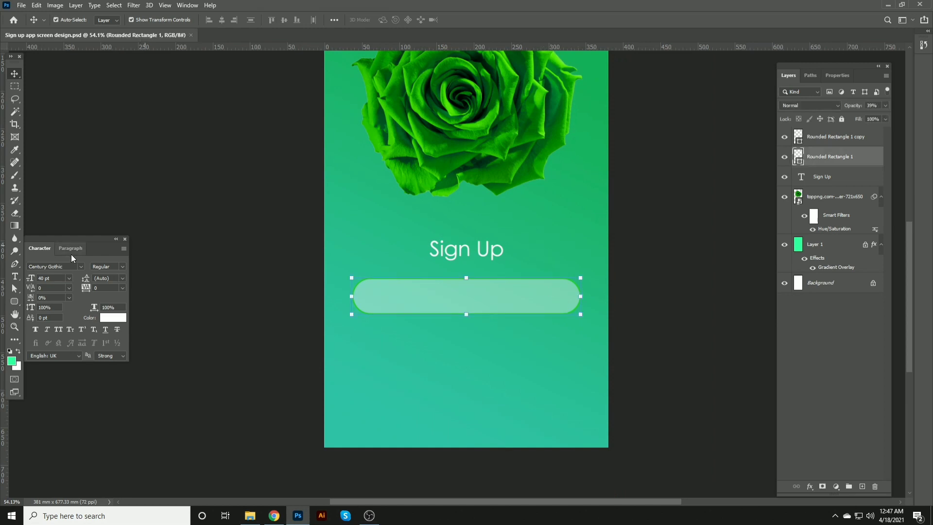
# Step: Change the stroke color of the rectangle copy to white
pyautogui.click(16, 302)
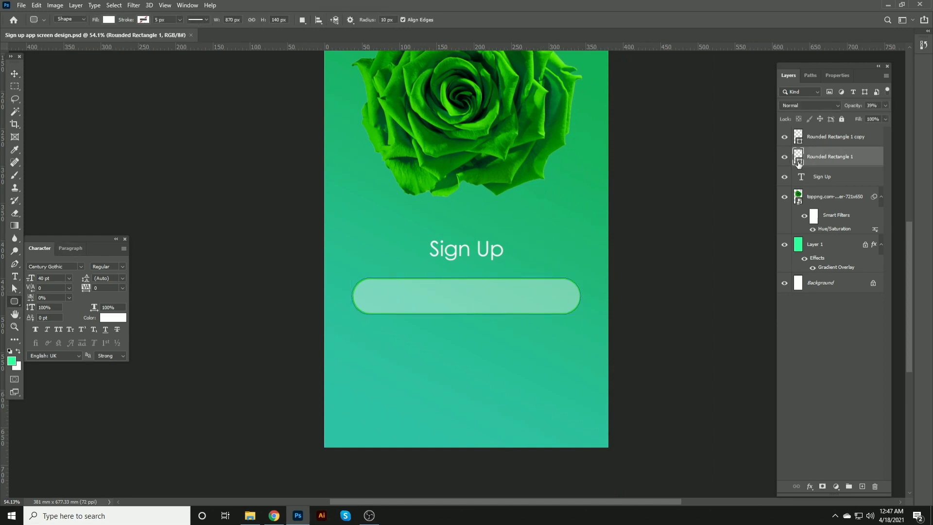
pyautogui.click(821, 140)
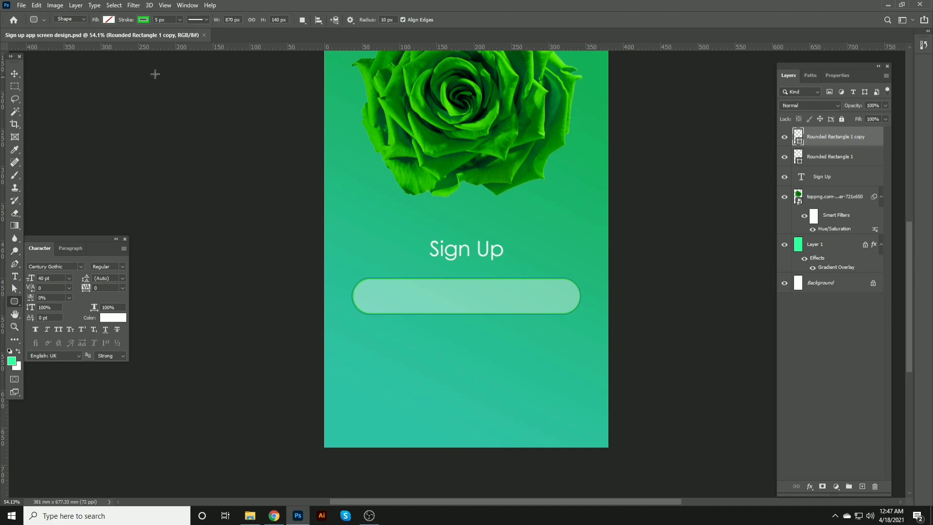
pyautogui.click(143, 20)
pyautogui.click(138, 72)
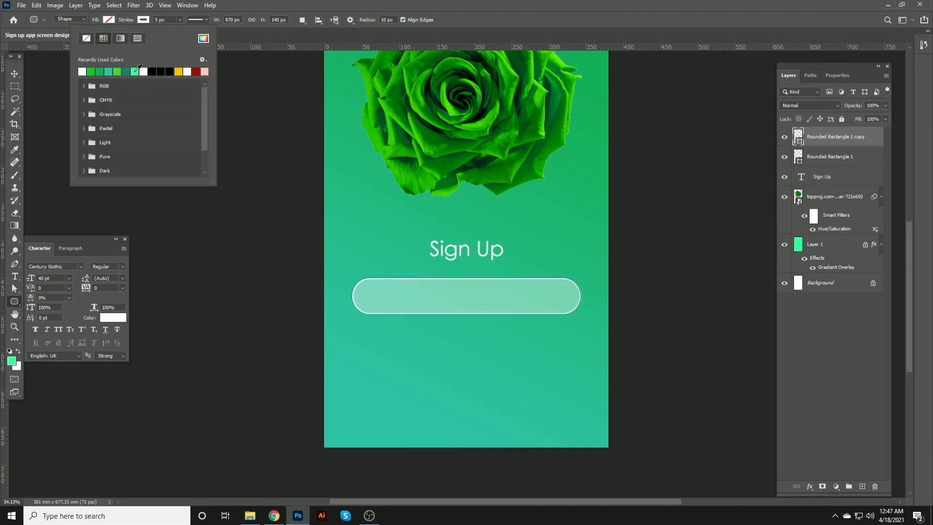
pyautogui.click(15, 73)
pyautogui.keyDown('ctrl'); pyautogui.click(272, 112); pyautogui.keyUp('ctrl')
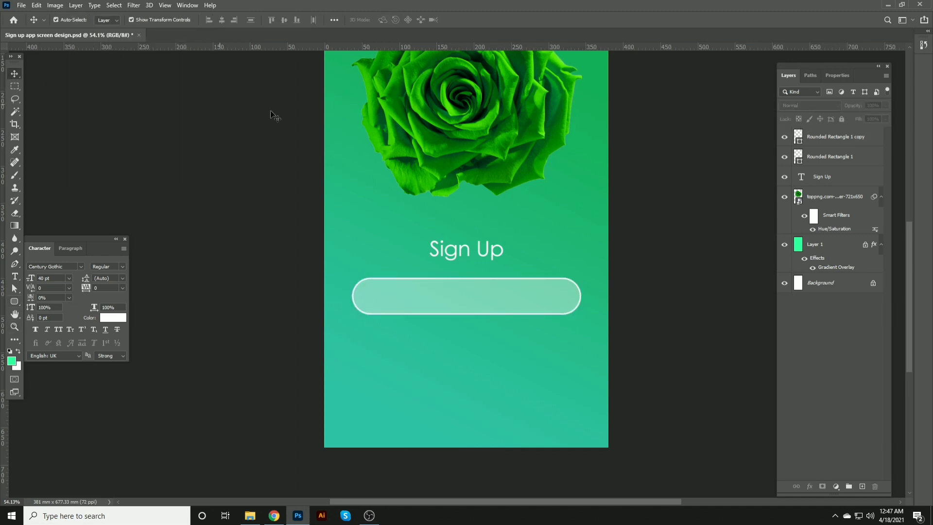
# Step: Select both rectangle layers together and save the document
pyautogui.keyDown('ctrl'); pyautogui.click(555, 291); pyautogui.keyUp('ctrl')
pyautogui.moveTo(612, 289); pyautogui.dragTo(561, 296)
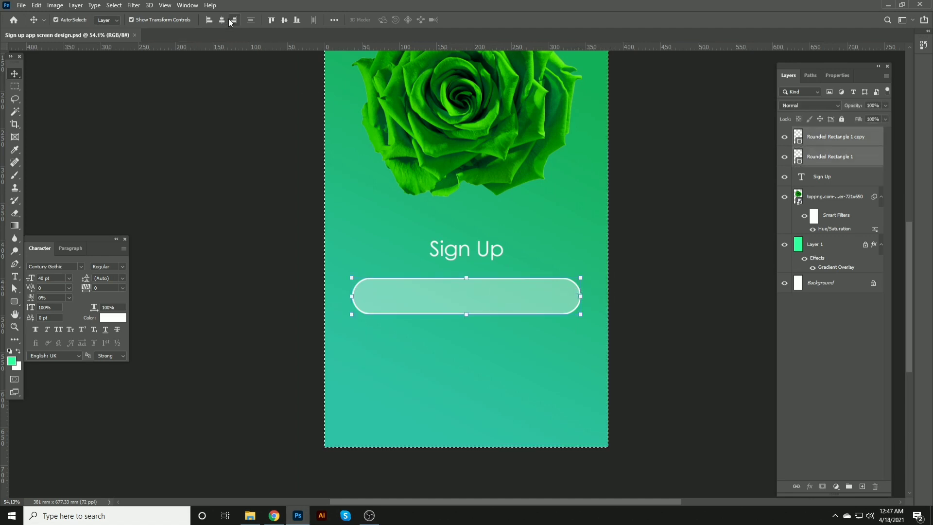
pyautogui.hotkey('ctrl', 's')
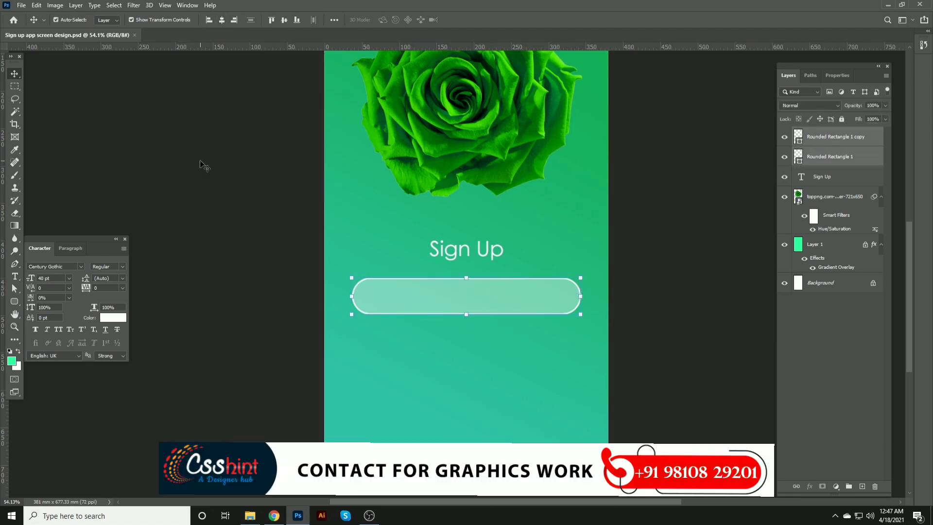
pyautogui.hotkey('shift', 'Up')
pyautogui.hotkey('shift', 'Up')
pyautogui.hotkey('shift', 'Up')
pyautogui.hotkey('shift', 'Up')
pyautogui.hotkey('shift', 'Up')
pyautogui.hotkey('shift', 'Up')
pyautogui.hotkey('shift', 'Up')
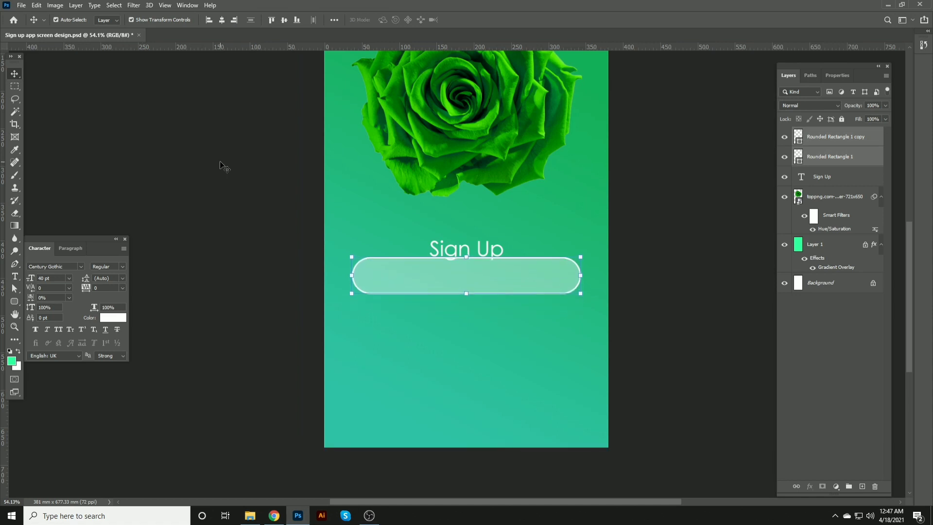
pyautogui.hotkey('shift', 'Down')
pyautogui.hotkey('shift', 'Down')
pyautogui.hotkey('shift', 'Down')
pyautogui.hotkey('shift', 'Down')
pyautogui.hotkey('shift', 'Down')
pyautogui.hotkey('shift', 'Down')
pyautogui.hotkey('shift', 'Down')
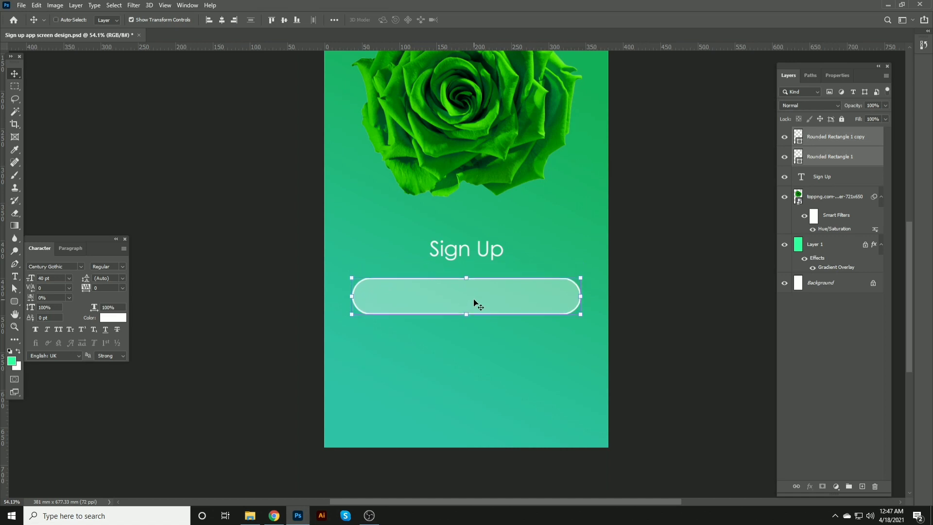
# Step: Duplicate both rectangle layers, move the copies down below the first field, and save
pyautogui.hotkey('ctrl', 'j')
pyautogui.hotkey('shift', 'Down')
pyautogui.hotkey('shift', 'Down')
pyautogui.hotkey('shift', 'Down')
pyautogui.hotkey('shift', 'Down')
pyautogui.hotkey('shift', 'Down')
pyautogui.hotkey('shift', 'Down')
pyautogui.hotkey('shift', 'Down')
pyautogui.hotkey('shift', 'Down')
pyautogui.hotkey('shift', 'Down')
pyautogui.hotkey('shift', 'Down')
pyautogui.hotkey('shift', 'Down')
pyautogui.hotkey('shift', 'Down')
pyautogui.hotkey('shift', 'Down')
pyautogui.hotkey('shift', 'Down')
pyautogui.hotkey('shift', 'Down')
pyautogui.hotkey('shift', 'Down')
pyautogui.hotkey('shift', 'Down')
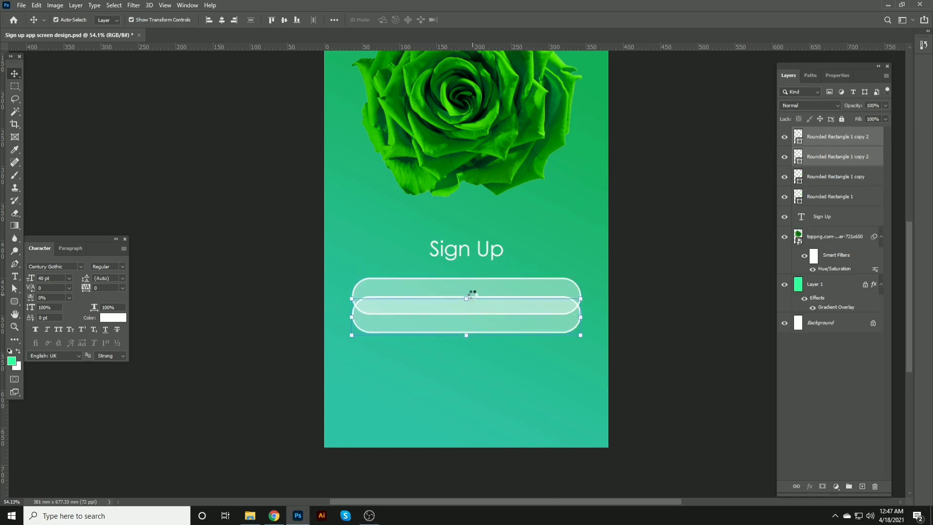
pyautogui.hotkey('shift', 'Up')
pyautogui.hotkey('shift', 'Up')
pyautogui.hotkey('shift', 'Up')
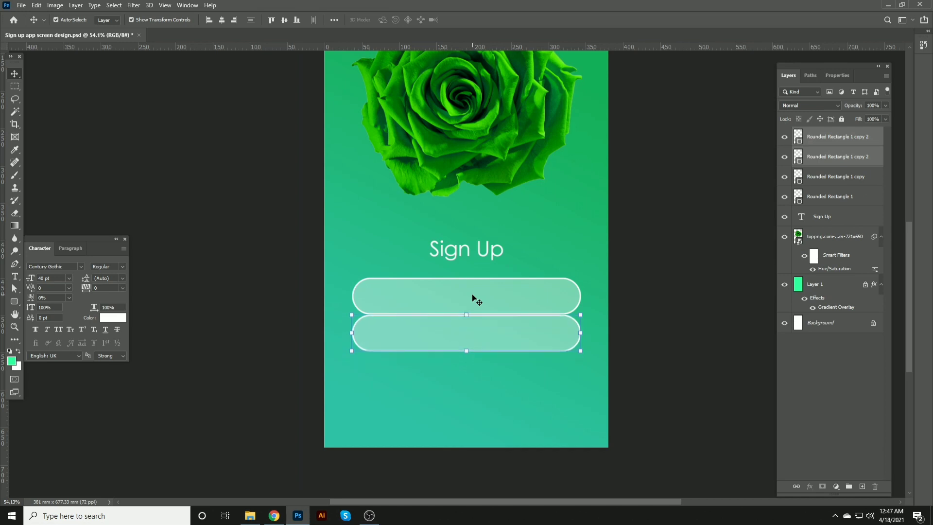
pyautogui.hotkey('shift', 'Down')
pyautogui.hotkey('shift', 'Down')
pyautogui.hotkey('shift', 'Down')
pyautogui.hotkey('shift', 'Down')
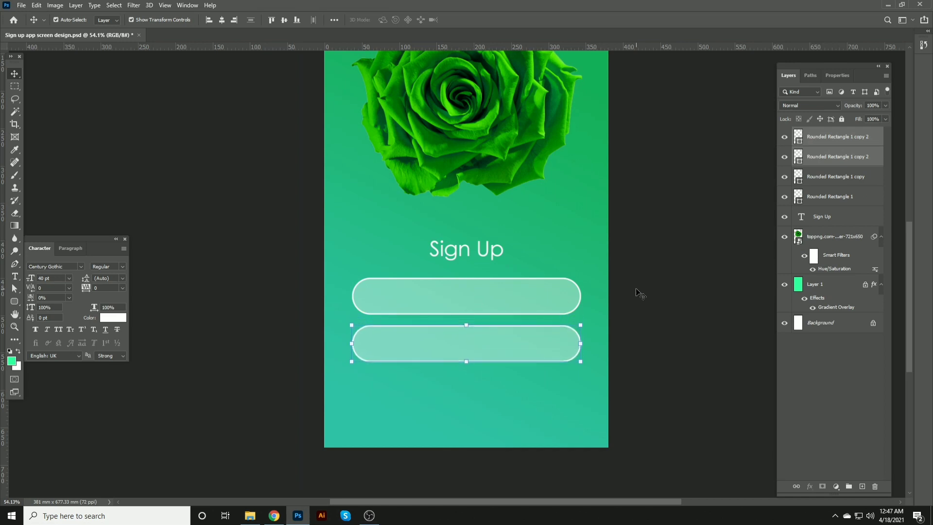
pyautogui.hotkey('ctrl', 's')
# Step: Fill the lower field with a green sampled from the rose and set its opacity to 100%
pyautogui.click(659, 295)
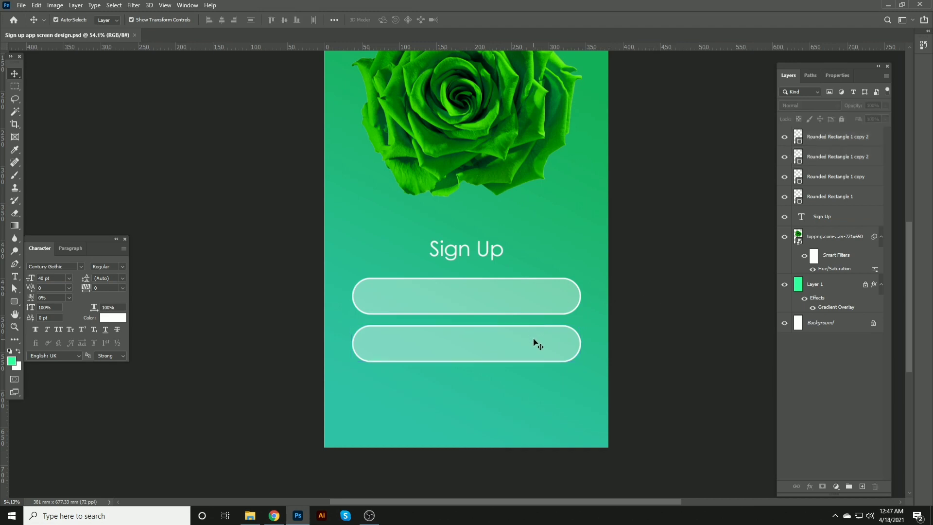
pyautogui.click(542, 293)
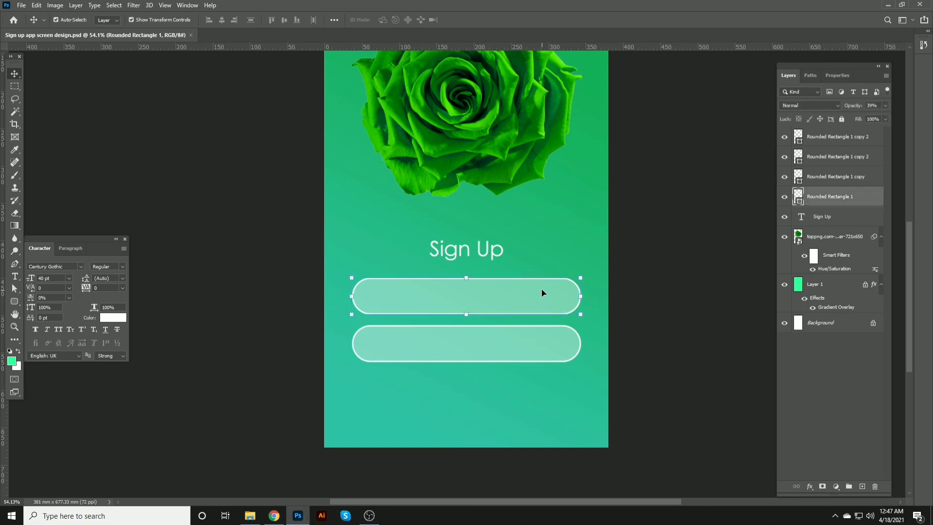
pyautogui.click(516, 341)
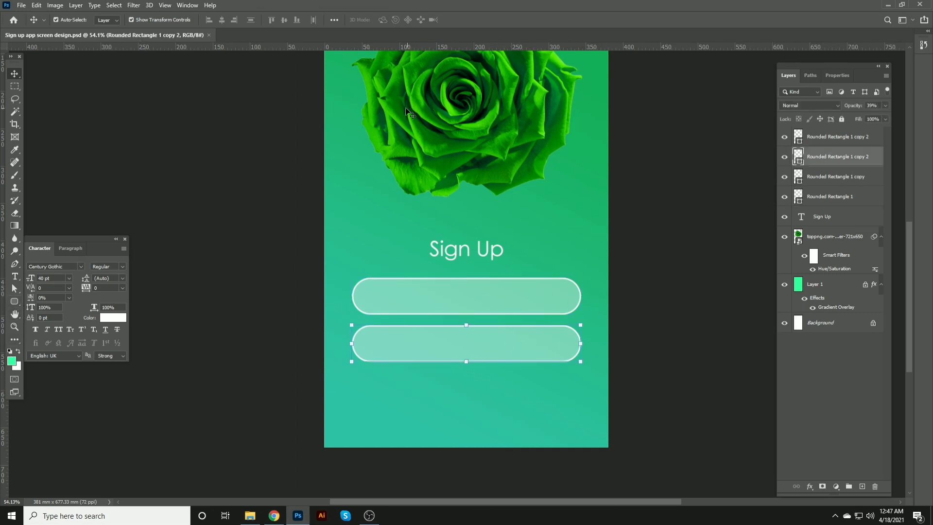
pyautogui.click(17, 359)
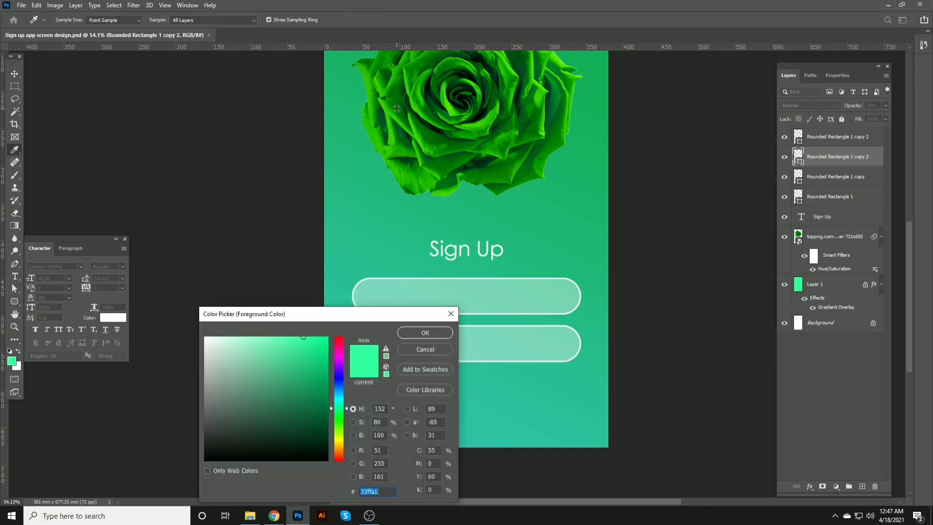
pyautogui.click(399, 120)
pyautogui.click(407, 330)
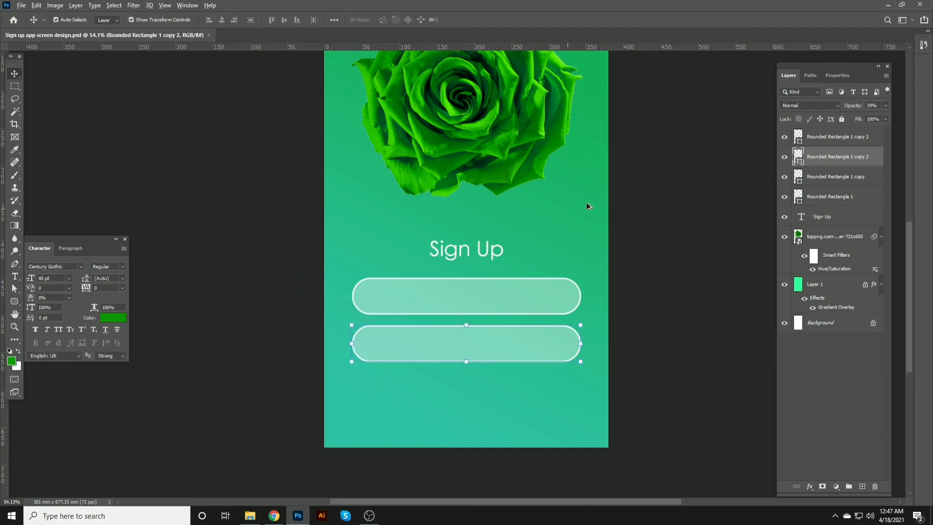
pyautogui.hotkey('alt', 'BackSpace')
pyautogui.moveTo(857, 106); pyautogui.dragTo(901, 105)
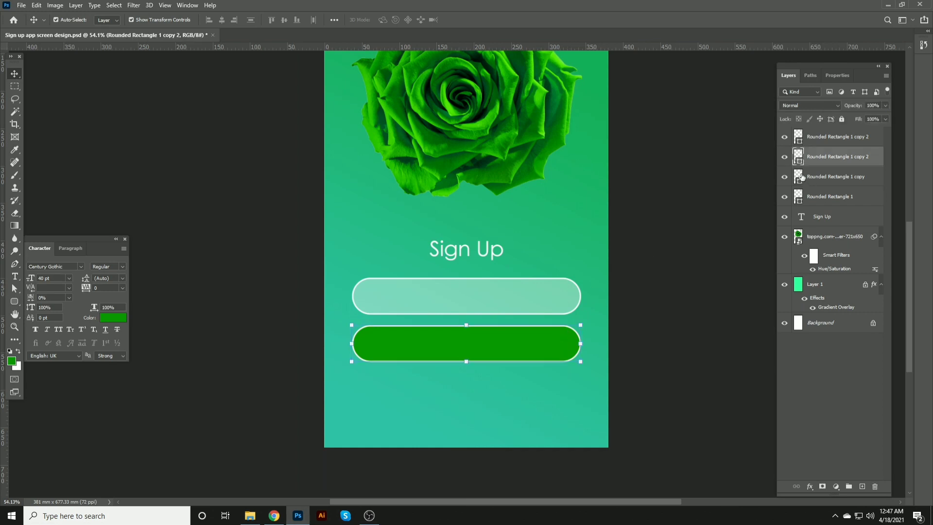
# Step: Hide the white outline layer of the lower field
pyautogui.click(785, 177)
pyautogui.click(784, 177)
pyautogui.click(786, 139)
pyautogui.click(687, 171)
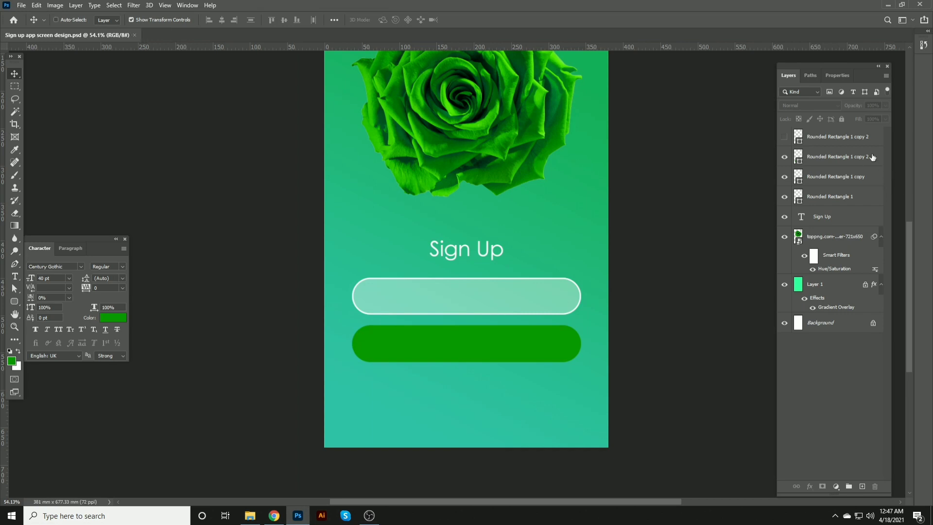
# Step: Fill the lower field with a lighter green picked in the color picker
pyautogui.scroll(2, 430, 348)
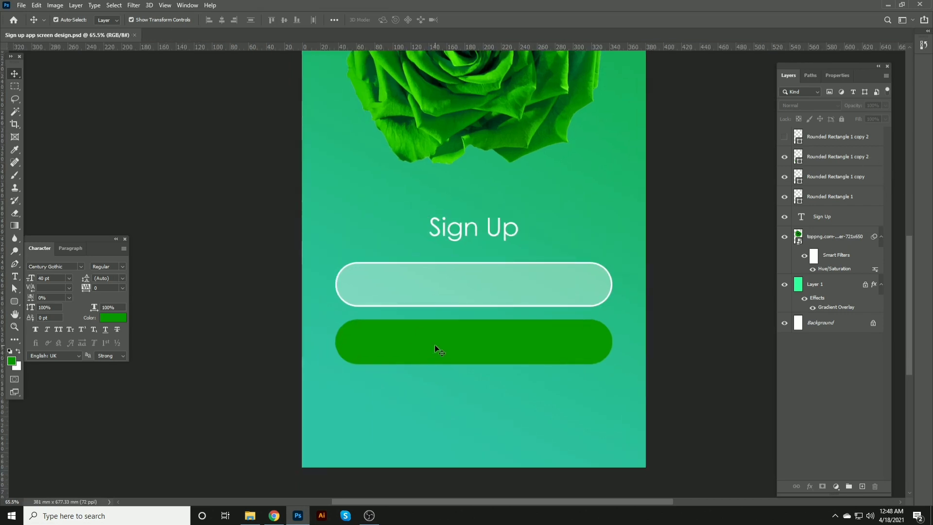
pyautogui.click(434, 345)
pyautogui.click(12, 359)
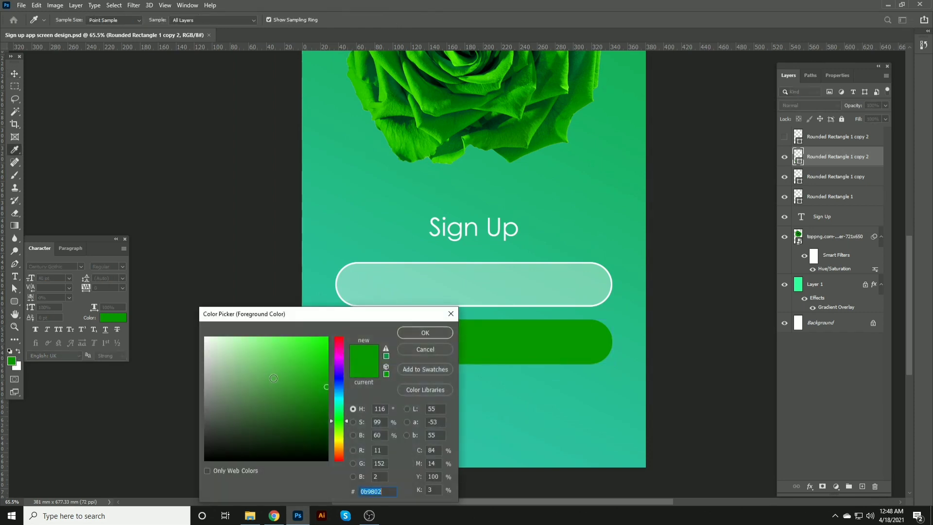
pyautogui.click(277, 361)
pyautogui.click(436, 332)
pyautogui.press('v')
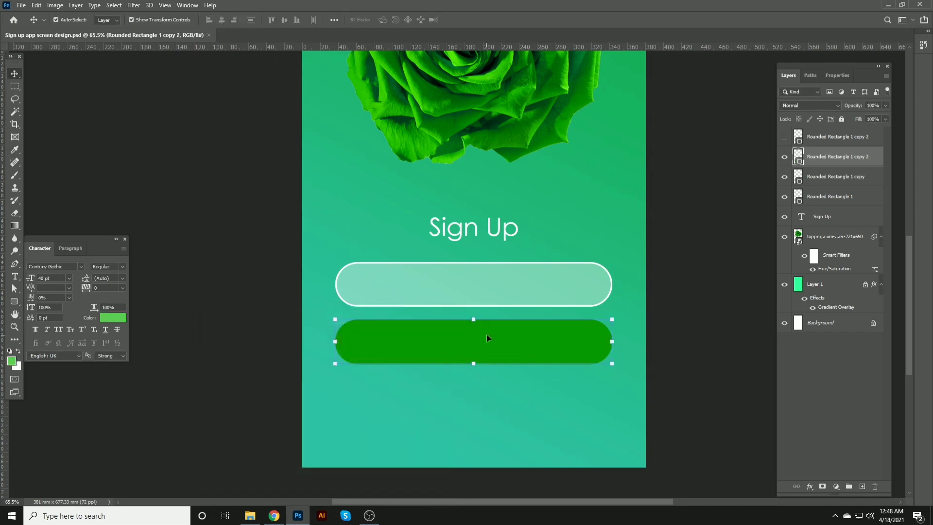
pyautogui.hotkey('alt', 'BackSpace')
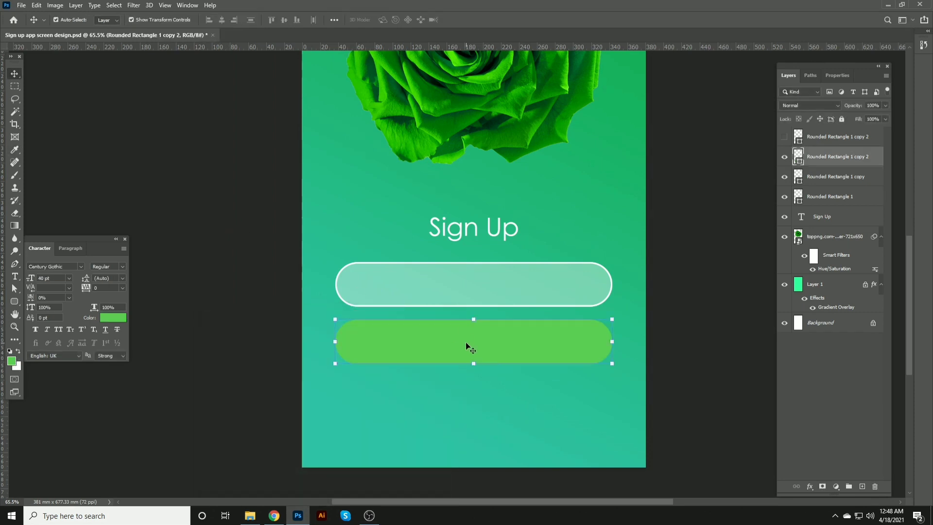
# Step: Refill the lower field with green #38d22e
pyautogui.click(13, 361)
pyautogui.click(301, 358)
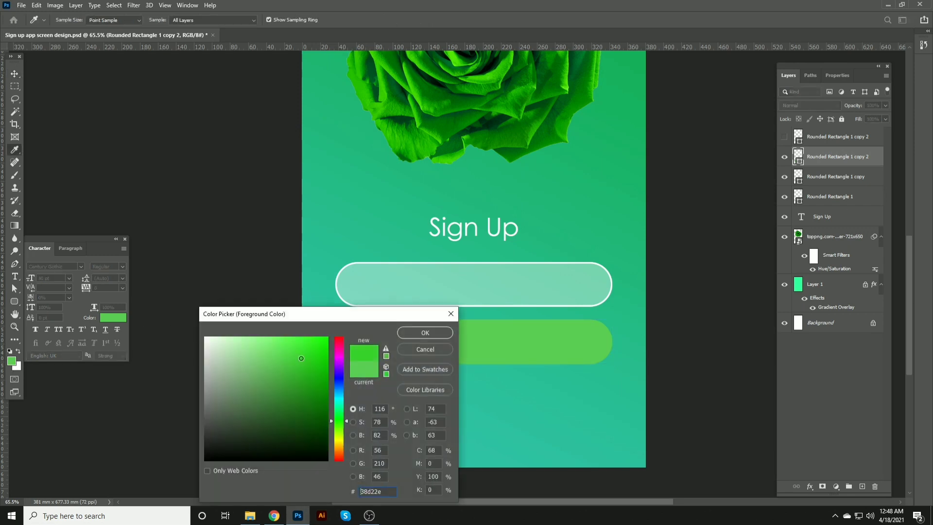
pyautogui.click(412, 333)
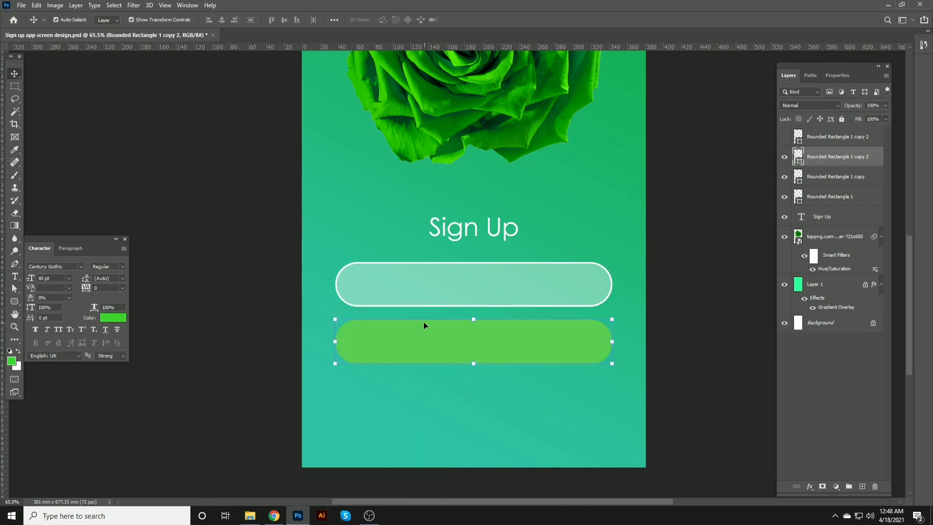
pyautogui.hotkey('alt', 'BackSpace')
pyautogui.click(258, 225)
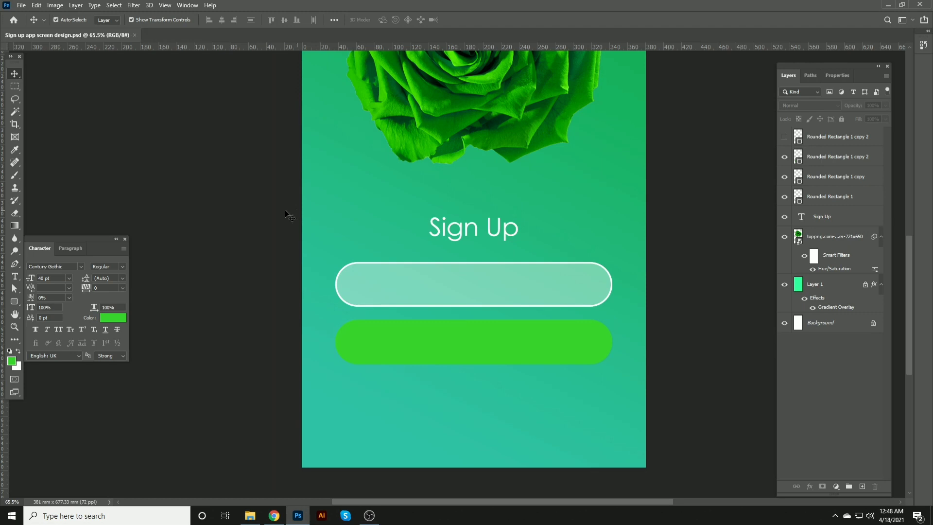
# Step: Show the white outline layer over the lower green field again
pyautogui.click(375, 329)
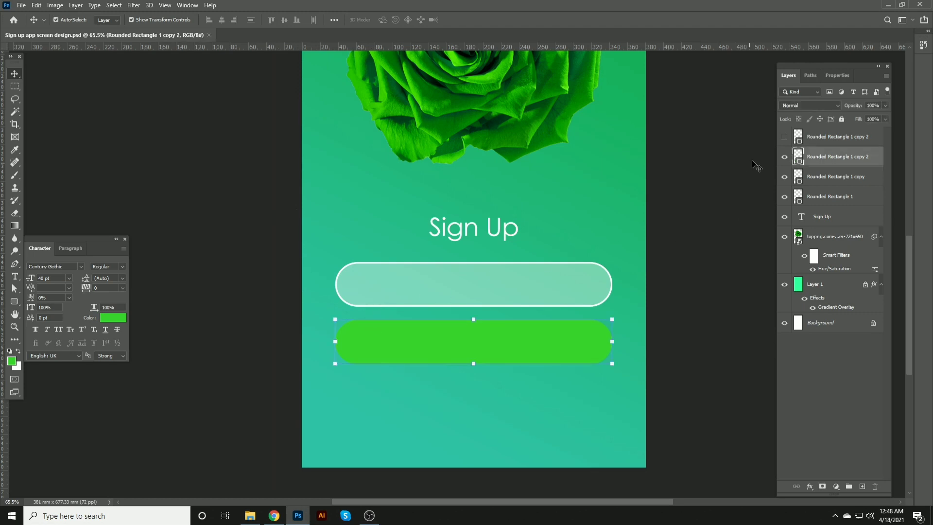
pyautogui.click(784, 137)
pyautogui.click(587, 193)
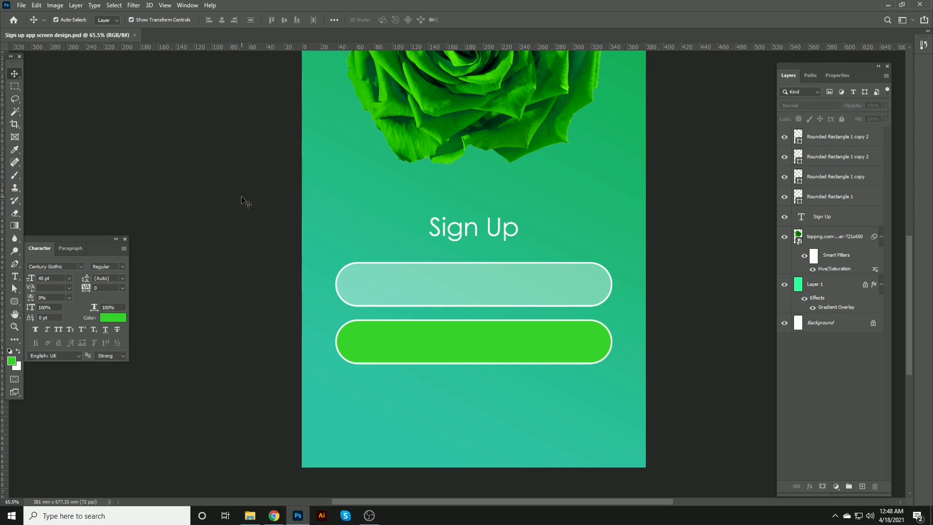
# Step: Lower the opacity of the lower field's white outline layer to 43%
pyautogui.click(381, 337)
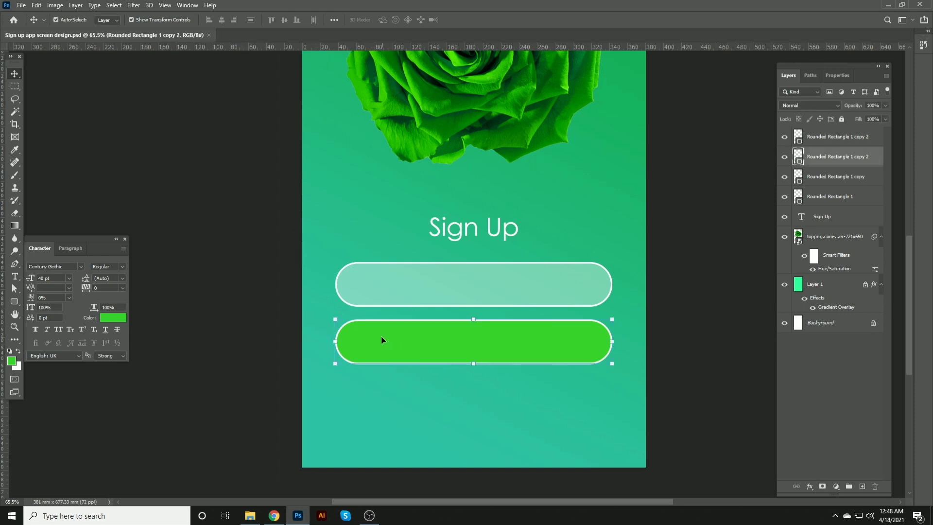
pyautogui.press('u')
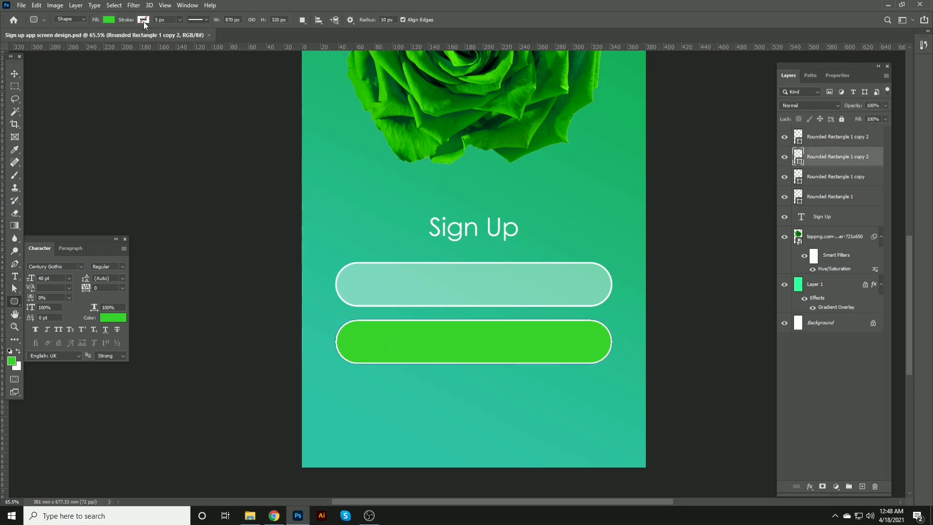
pyautogui.click(14, 73)
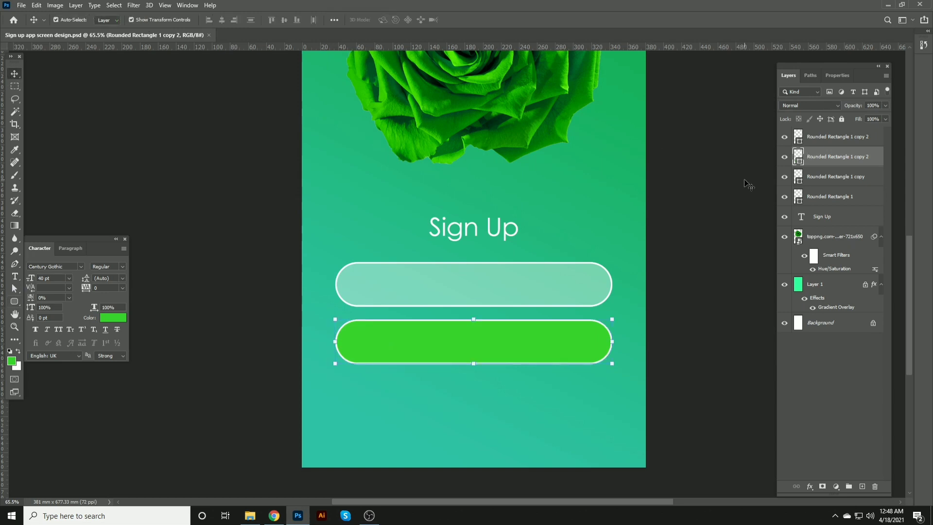
pyautogui.click(848, 136)
pyautogui.moveTo(856, 109); pyautogui.dragTo(827, 107)
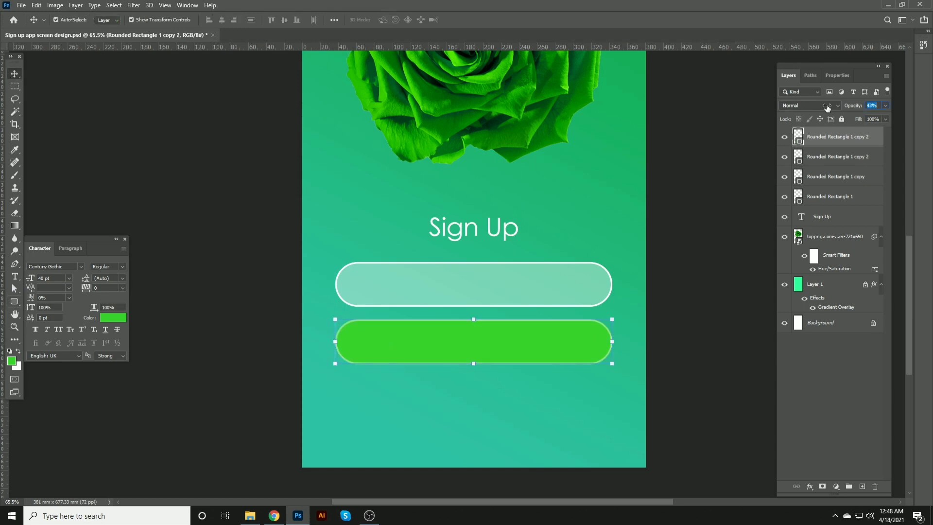
pyautogui.click(703, 179)
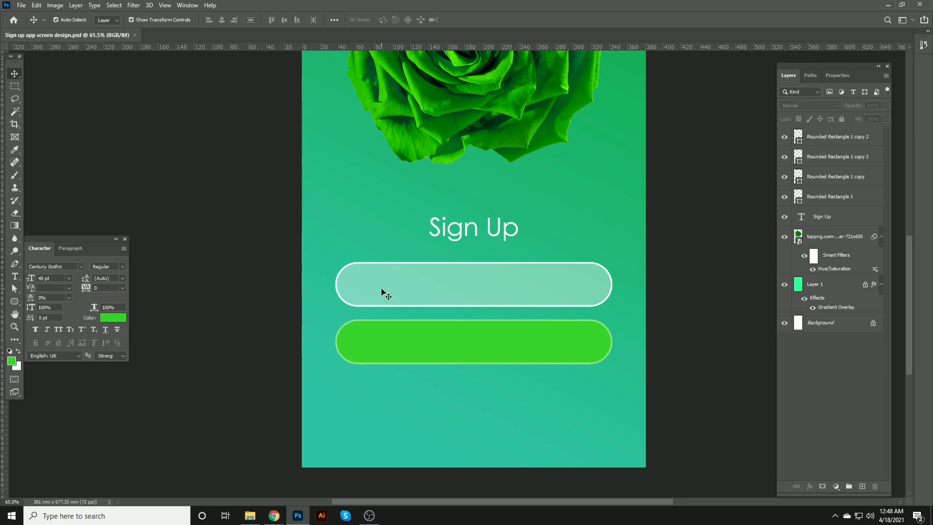
# Step: Add the text "Continue" inside the upper field and save the document
pyautogui.press('t')
pyautogui.click(355, 289)
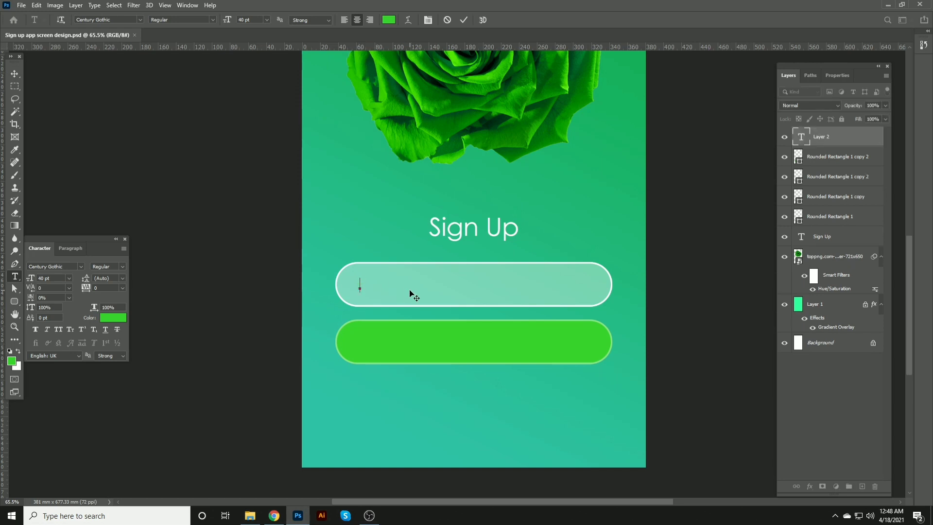
pyautogui.write('Continue')
pyautogui.click(15, 74)
pyautogui.scroll(3, 340, 310)
pyautogui.moveTo(393, 275); pyautogui.dragTo(450, 277)
pyautogui.hotkey('ctrl', 's')
# Step: Extend the upper field's text to read "Continue with Facebook"
pyautogui.press('t')
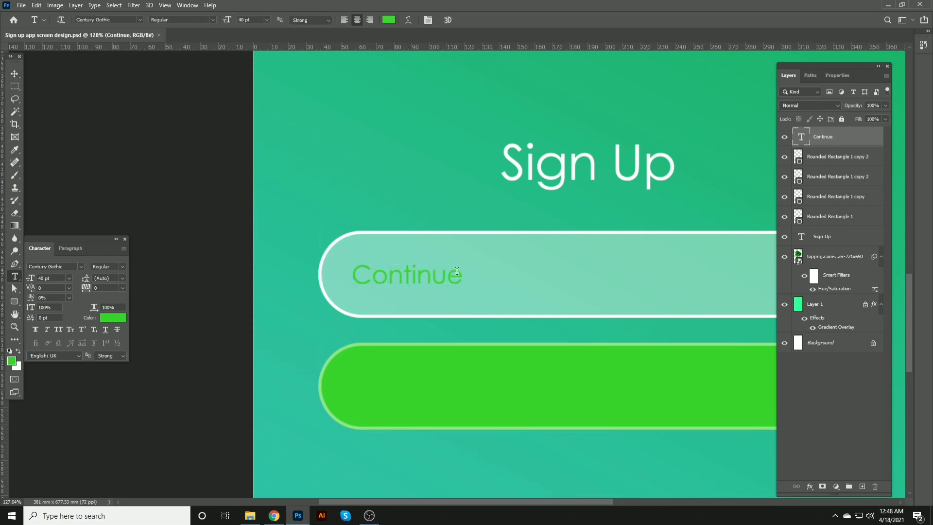
pyautogui.click(457, 272)
pyautogui.write('with Fac')
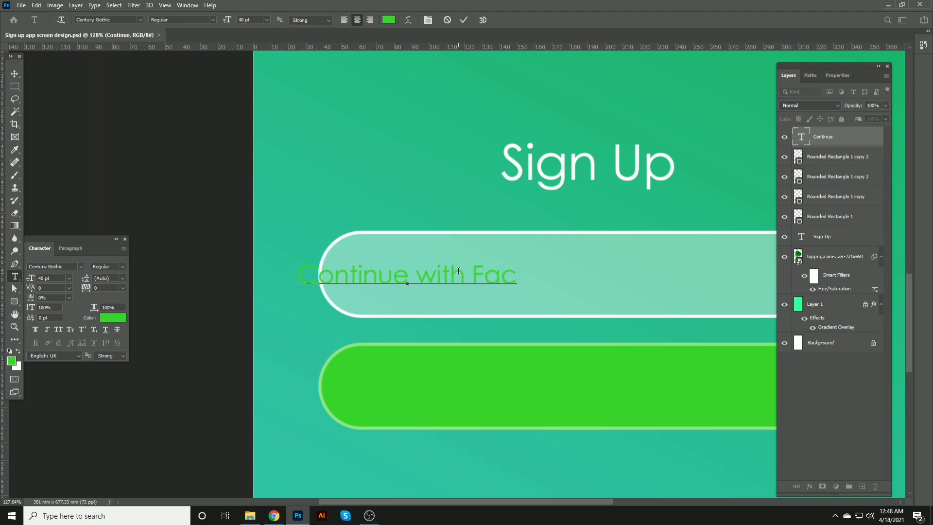
pyautogui.write('ebpp')
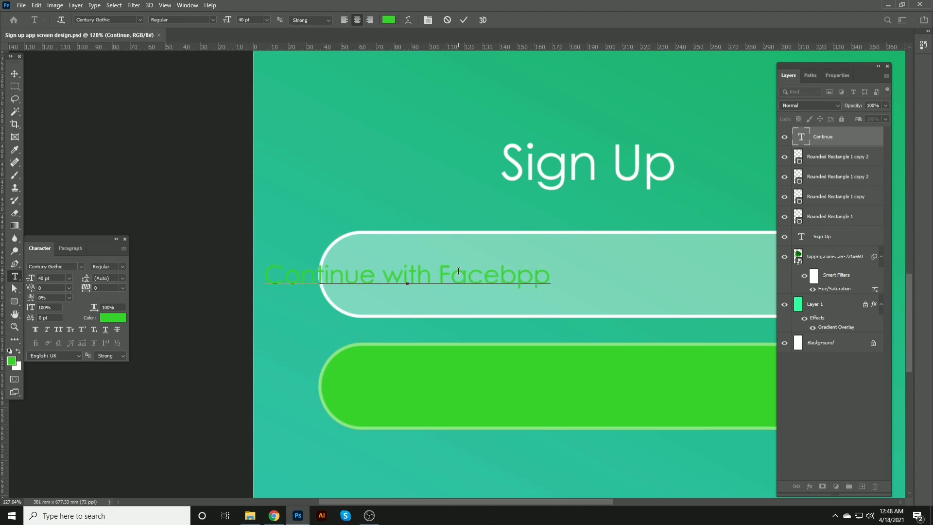
pyautogui.press('BackSpace')
pyautogui.press('BackSpace')
pyautogui.write('ook')
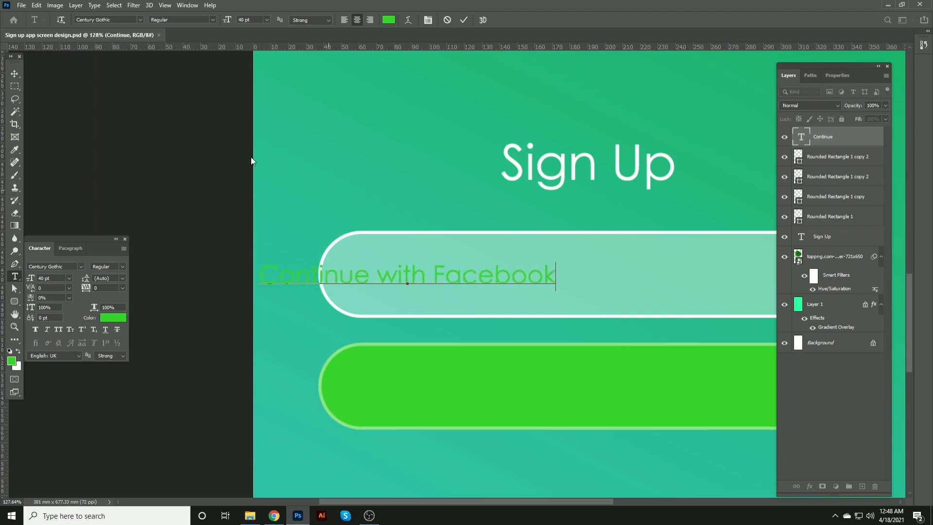
pyautogui.click(14, 74)
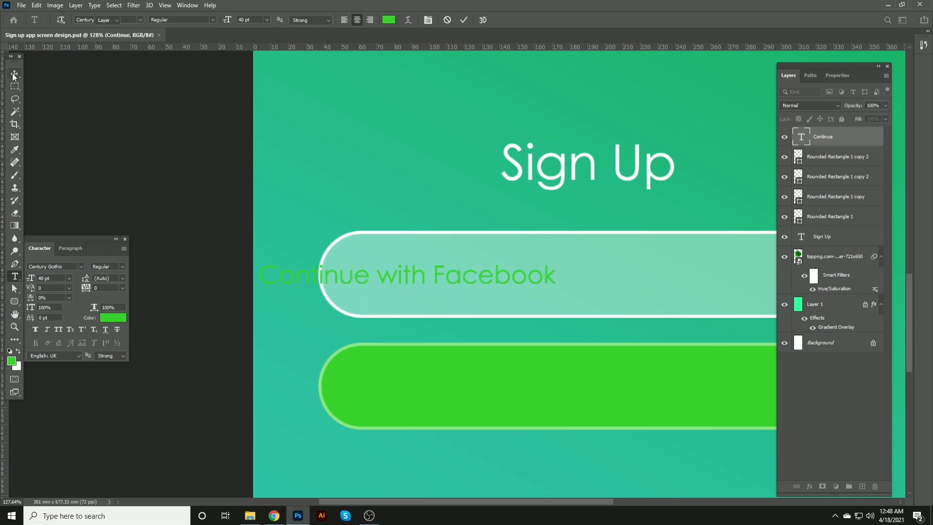
# Step: Center the Continue with Facebook text horizontally and vertically within the upper field
pyautogui.click(391, 242)
pyautogui.click(227, 20)
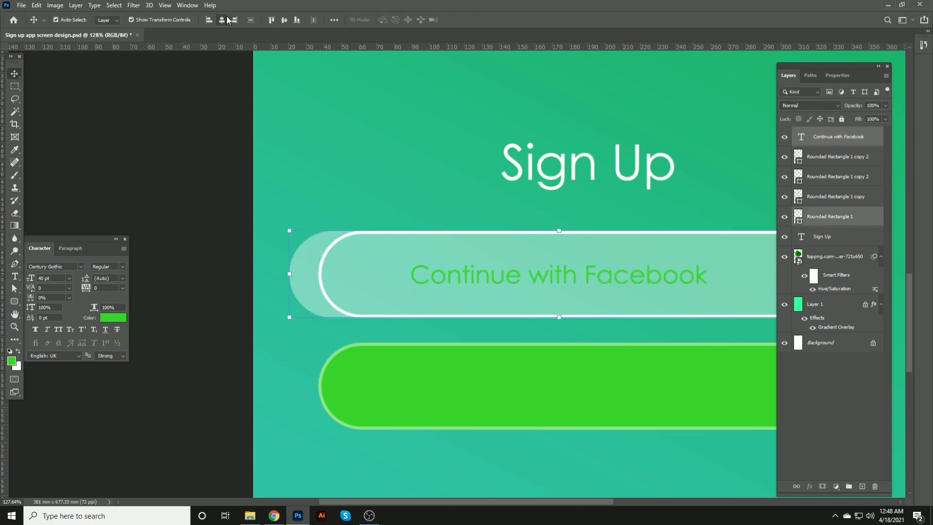
pyautogui.click(221, 20)
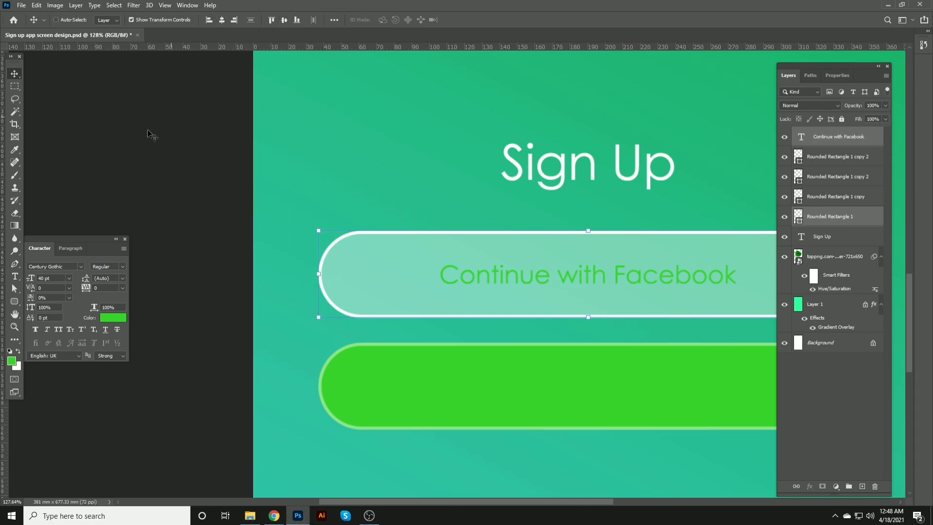
# Step: Fill the Continue with Facebook text with white
pyautogui.keyDown('ctrl'); pyautogui.click(483, 284); pyautogui.keyUp('ctrl')
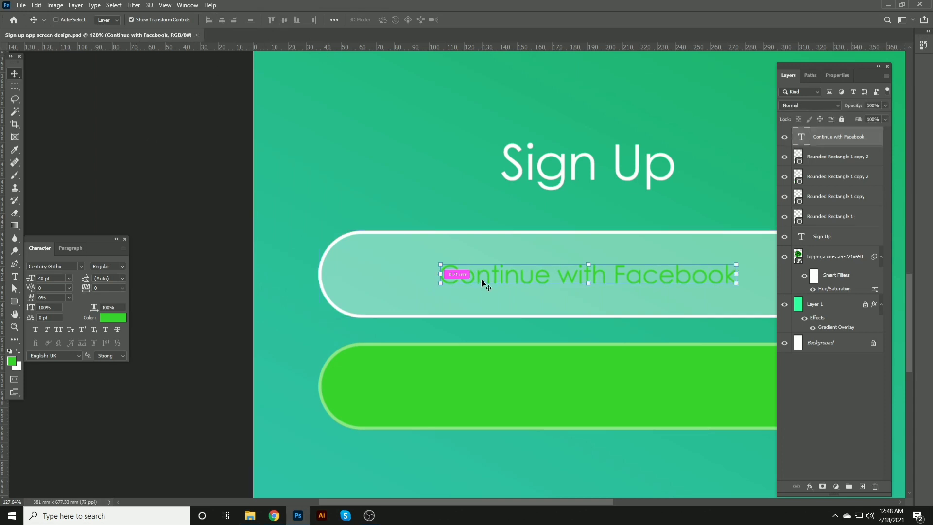
pyautogui.hotkey('ctrl', 'BackSpace')
pyautogui.click(167, 145)
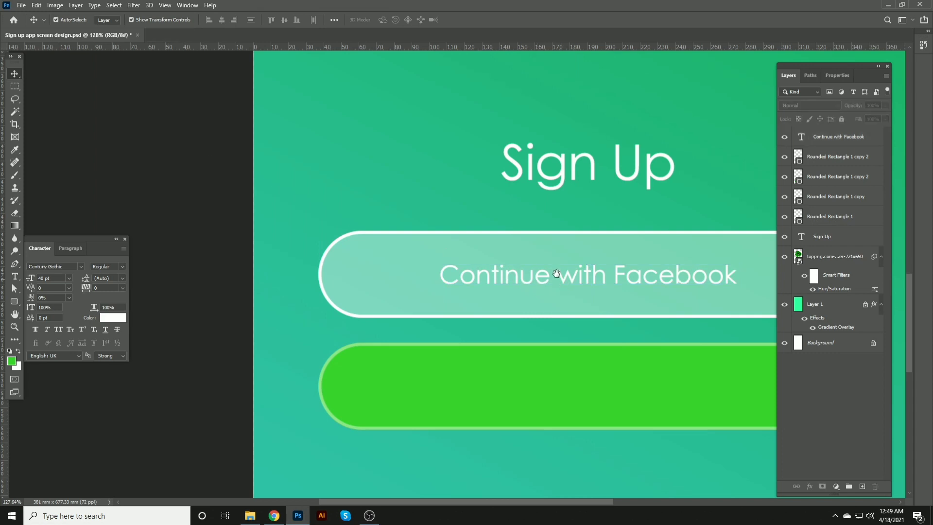
# Step: Nudge the Sign Up title up and down to adjust its spacing above the upper field
pyautogui.moveTo(548, 274); pyautogui.dragTo(516, 233)
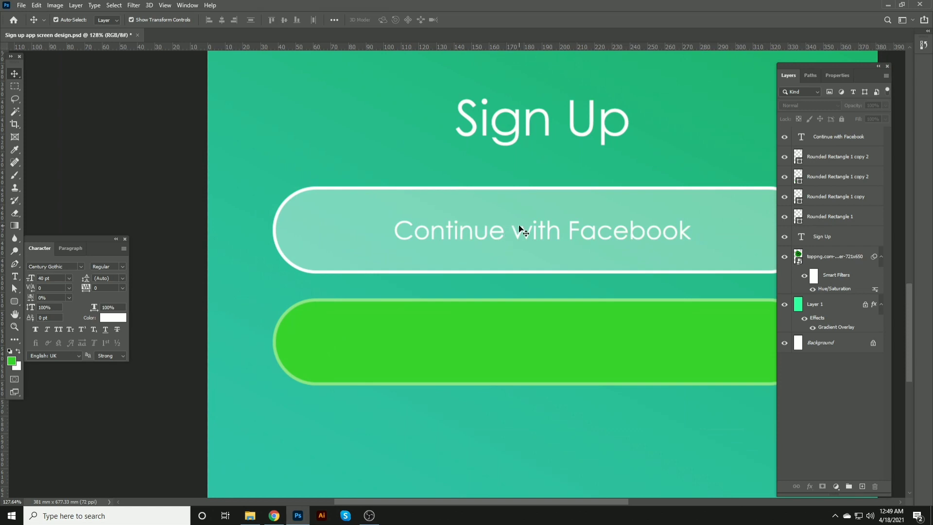
pyautogui.click(472, 224)
pyautogui.click(496, 138)
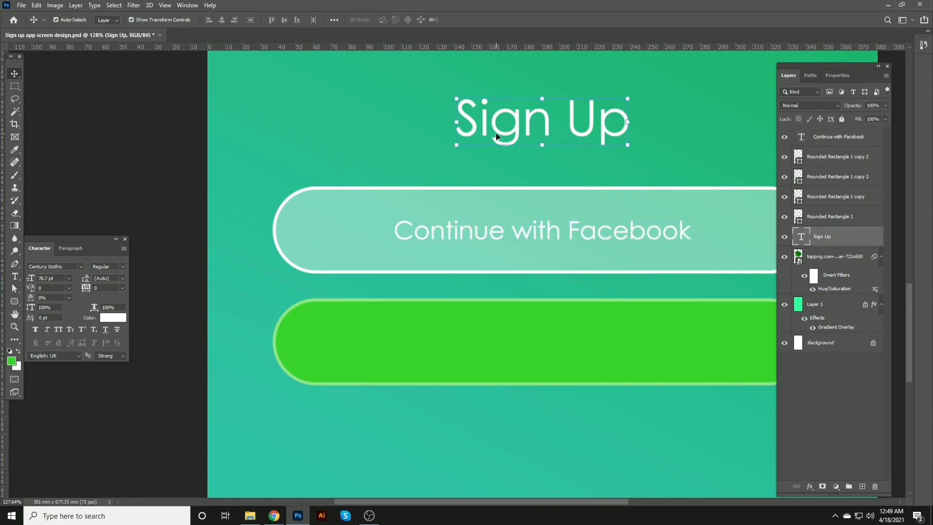
pyautogui.hotkey('shift', 'Down')
pyautogui.hotkey('shift', 'Down')
pyautogui.hotkey('shift', 'Down')
pyautogui.hotkey('shift', 'Down')
pyautogui.hotkey('shift', 'Down')
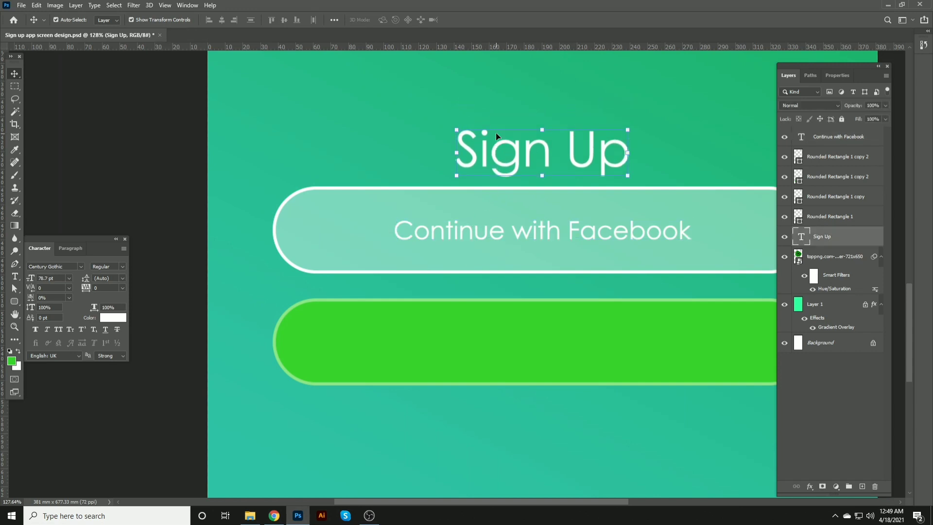
pyautogui.hotkey('shift', 'Down')
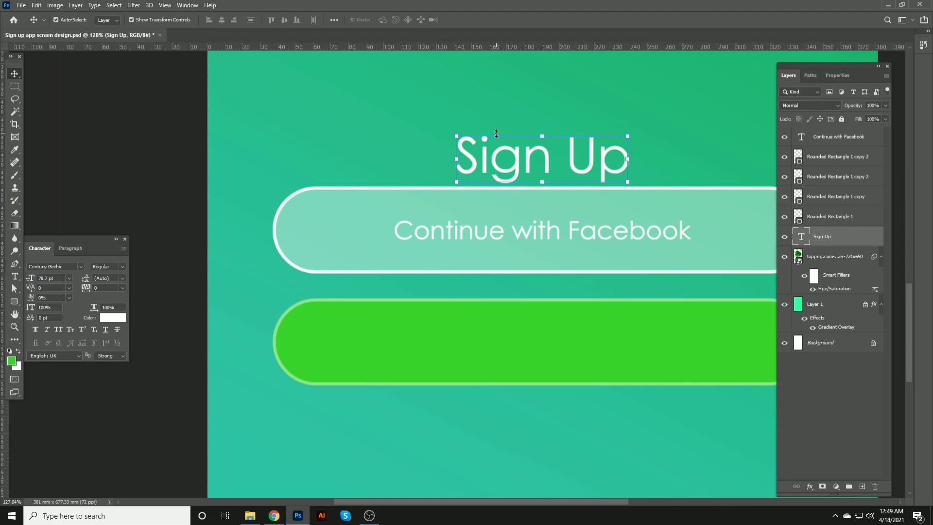
pyautogui.hotkey('shift', 'Down')
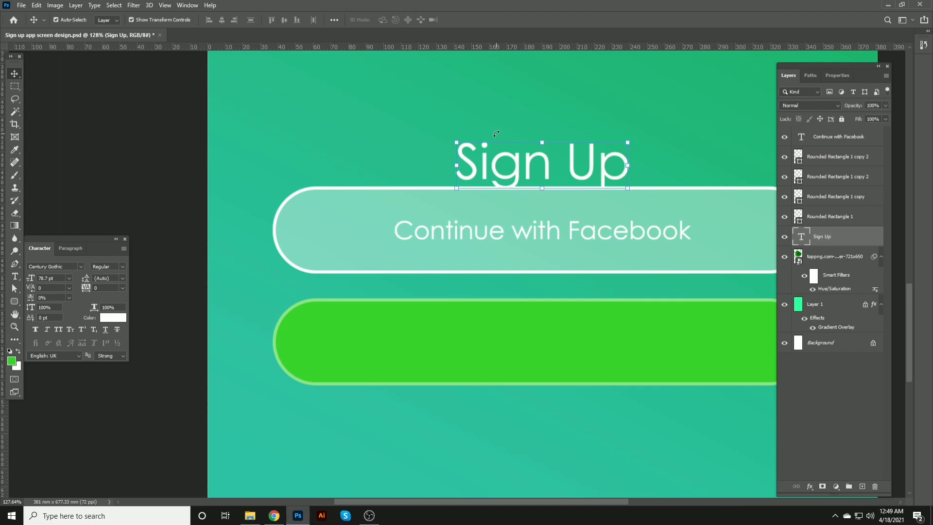
pyautogui.hotkey('shift', 'Down')
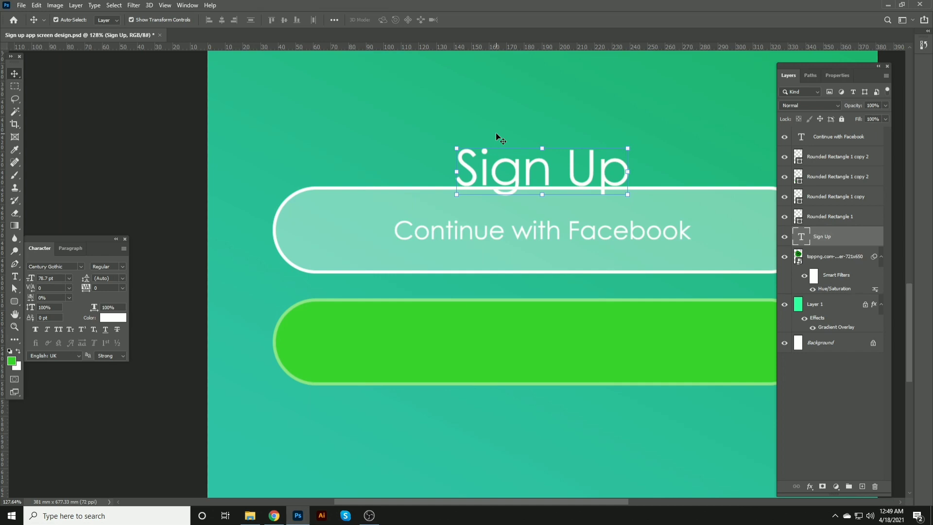
pyautogui.hotkey('shift', 'Up')
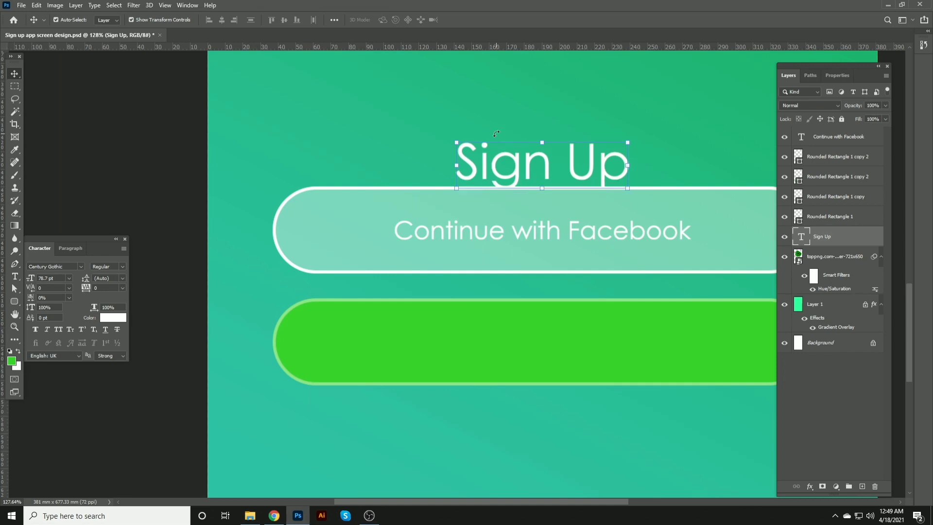
pyautogui.press('Up')
pyautogui.press('Up')
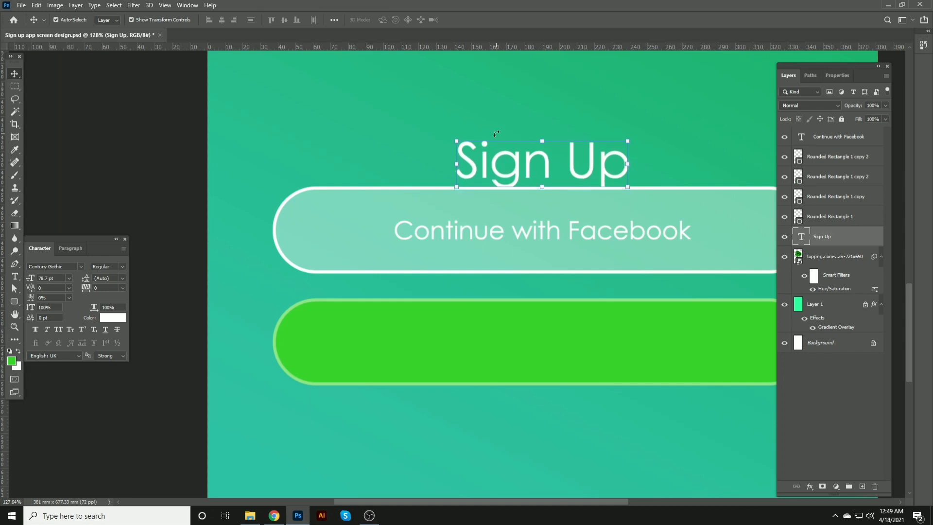
pyautogui.hotkey('shift', 'Up')
pyautogui.hotkey('shift', 'Up')
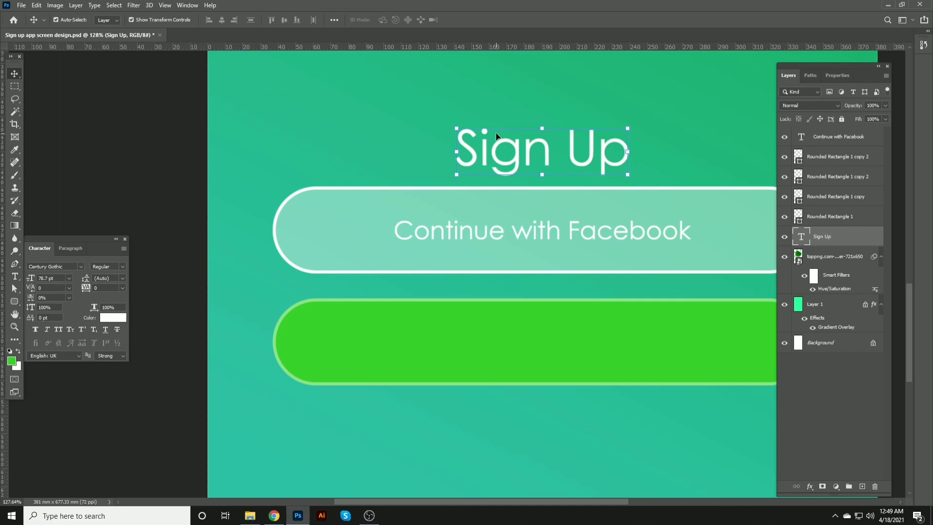
pyautogui.hotkey('shift', 'Up')
pyautogui.hotkey('shift', 'Up')
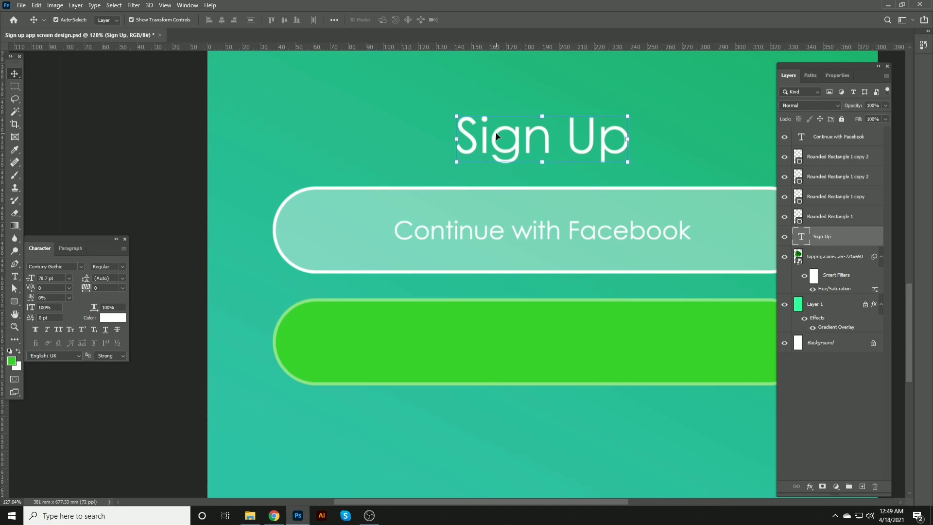
pyautogui.hotkey('shift', 'Down')
pyautogui.hotkey('shift', 'Down')
pyautogui.hotkey('shift', 'Down')
pyautogui.hotkey('shift', 'Down')
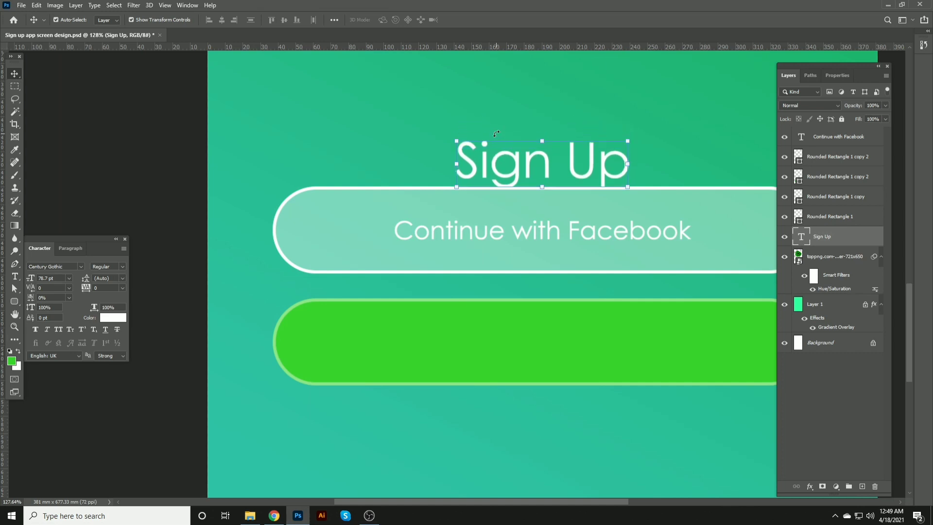
pyautogui.hotkey('shift', 'Up')
pyautogui.hotkey('shift', 'Up')
pyautogui.hotkey('shift', 'Up')
pyautogui.hotkey('shift', 'Up')
pyautogui.hotkey('shift', 'Up')
pyautogui.hotkey('shift', 'Up')
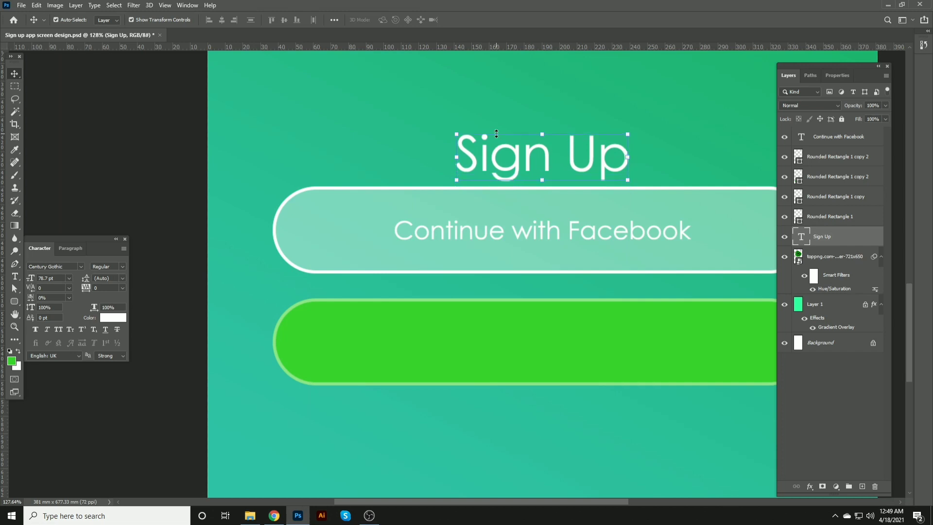
pyautogui.hotkey('shift', 'Up')
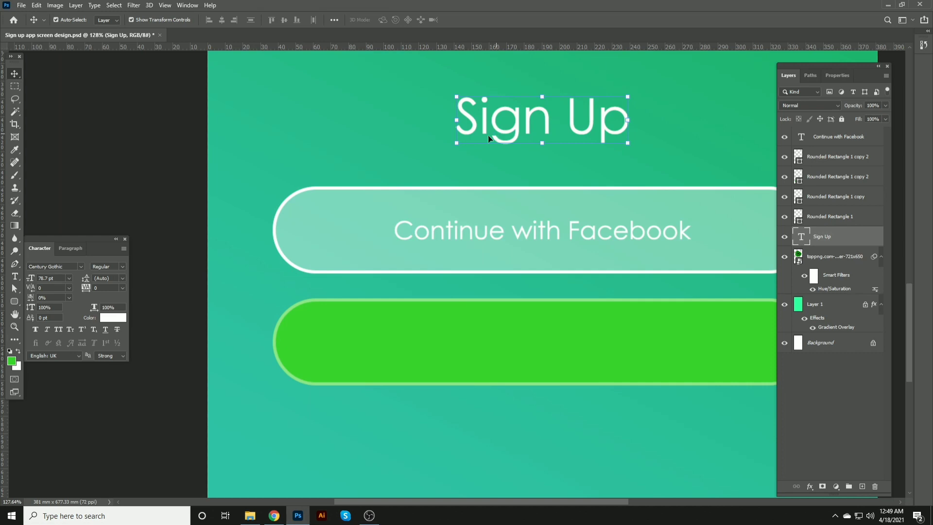
# Step: Save, then center the Sign Up title horizontally on the whole canvas
pyautogui.hotkey('ctrl', 's')
pyautogui.click(145, 137)
pyautogui.scroll(-4, 218, 183)
pyautogui.click(418, 136)
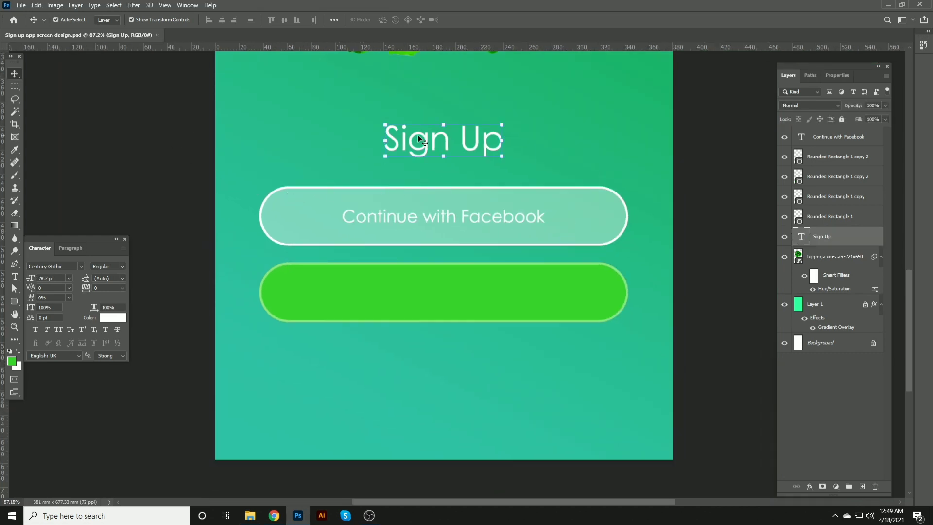
pyautogui.click(35, 331)
pyautogui.hotkey('ctrl', 'a')
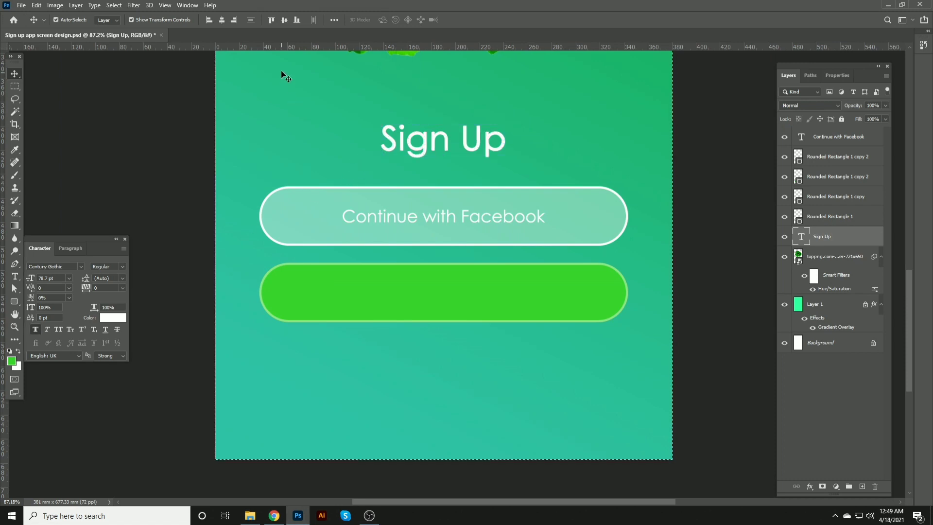
pyautogui.click(223, 19)
pyautogui.hotkey('ctrl', 'd')
pyautogui.press('s')
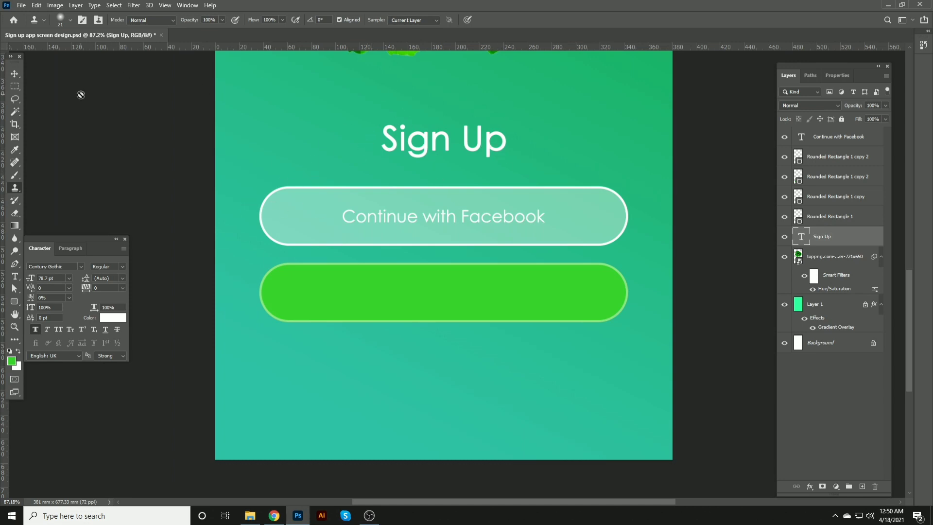
pyautogui.click(15, 74)
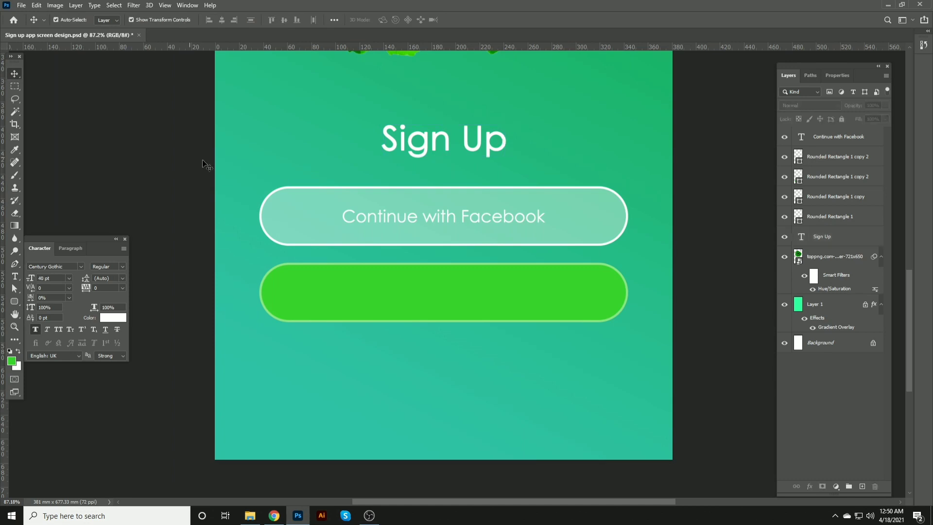
pyautogui.click(389, 216)
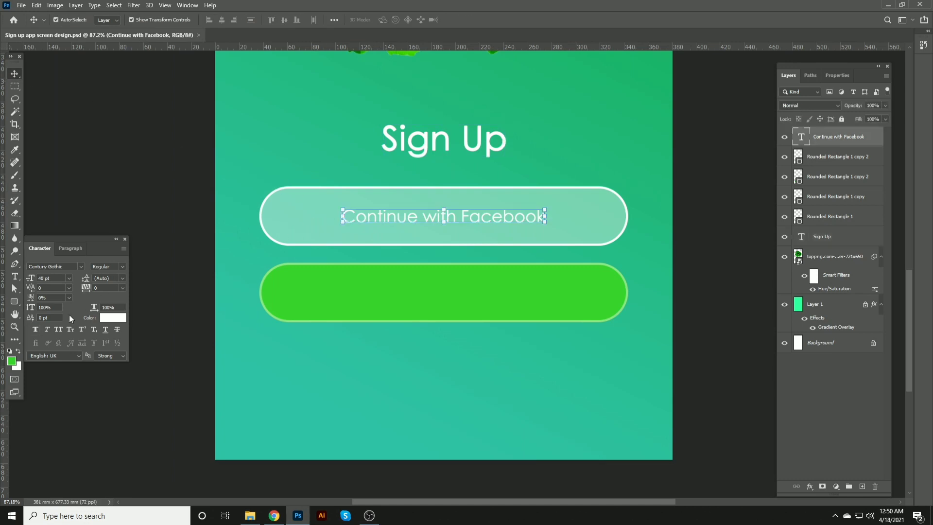
# Step: Place a Facebook logo image from File Explorer onto the design over the fields
pyautogui.click(250, 515)
pyautogui.moveTo(151, 113); pyautogui.dragTo(293, 212)
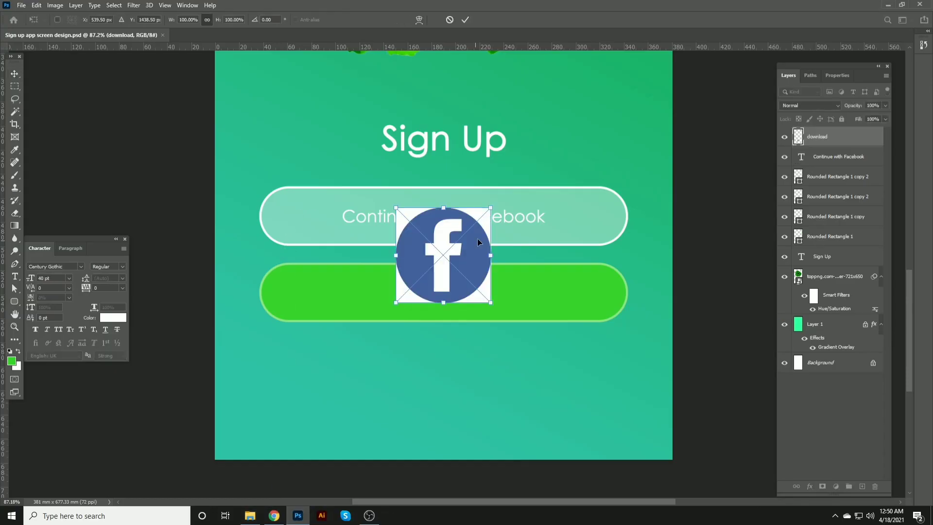
pyautogui.press('Return')
# Step: Rasterize the Facebook logo layer, delete its white background corners with the Magic Wand, and save
pyautogui.rightClick(837, 139)
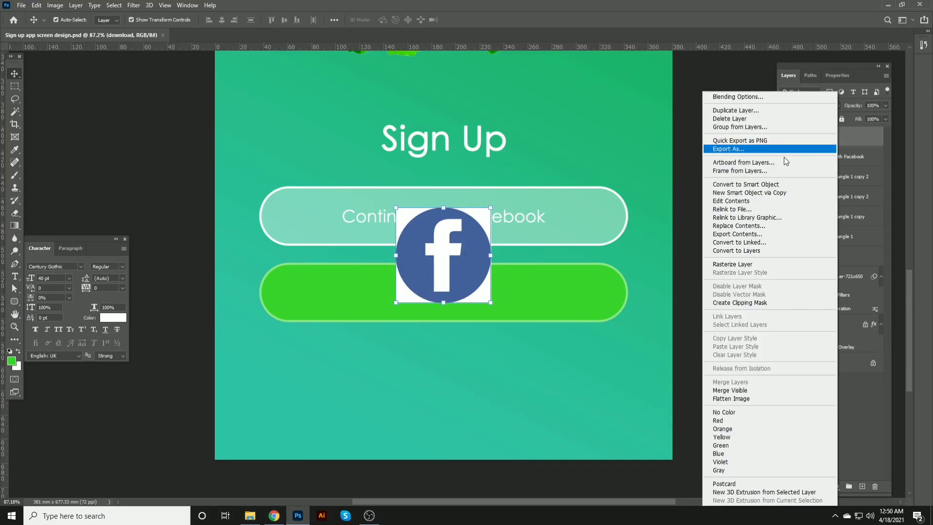
pyautogui.click(732, 264)
pyautogui.press('w')
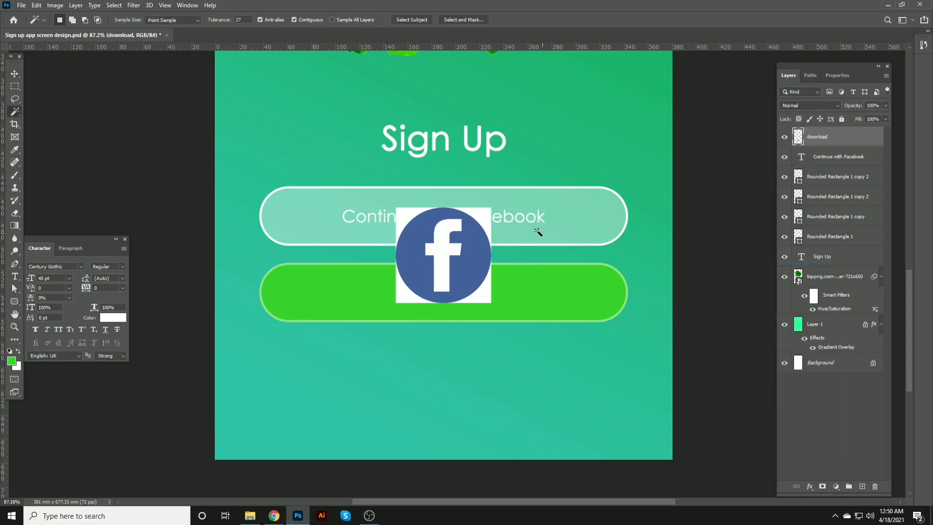
pyautogui.click(482, 214)
pyautogui.press('Delete')
pyautogui.click(408, 214)
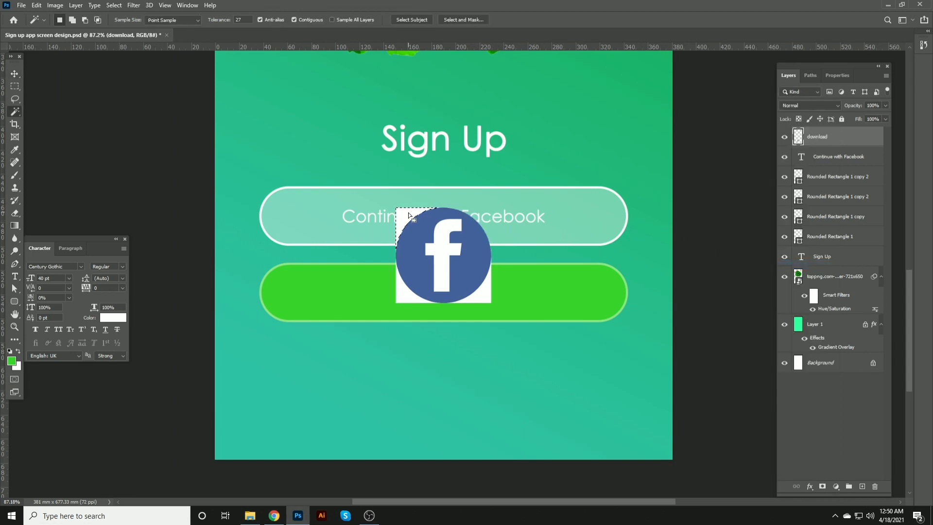
pyautogui.press('Delete')
pyautogui.click(408, 297)
pyautogui.press('Delete')
pyautogui.click(484, 298)
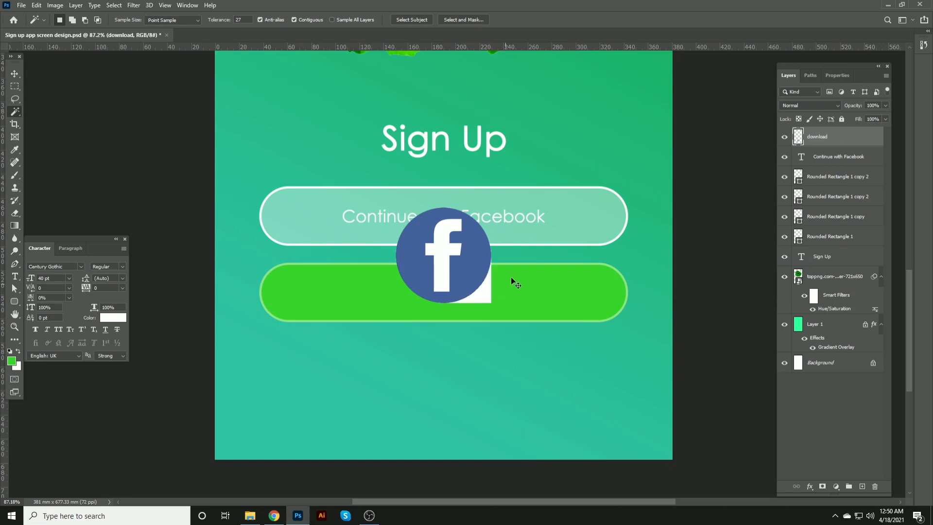
pyautogui.press('Delete')
pyautogui.click(15, 73)
pyautogui.hotkey('ctrl', 's')
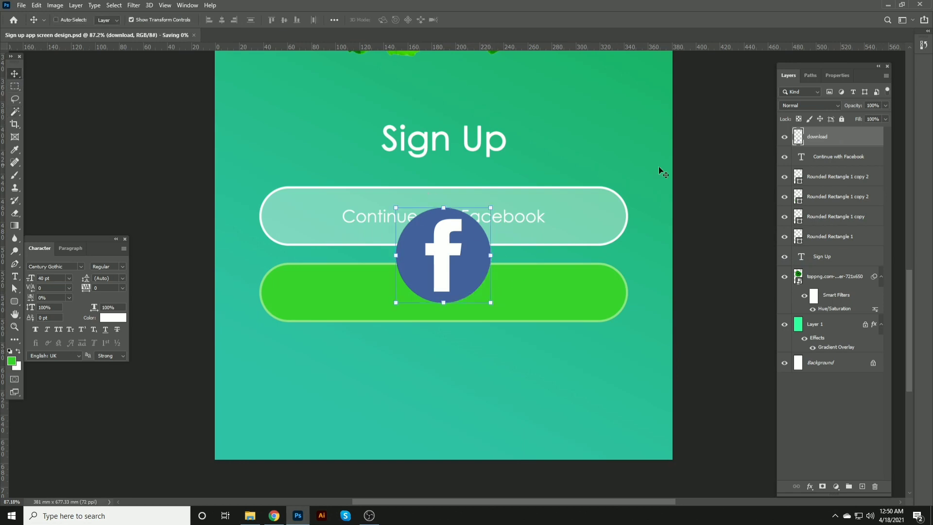
# Step: Convert the logo to a smart object, scale it down and place it at the left end of the upper field
pyautogui.rightClick(838, 140)
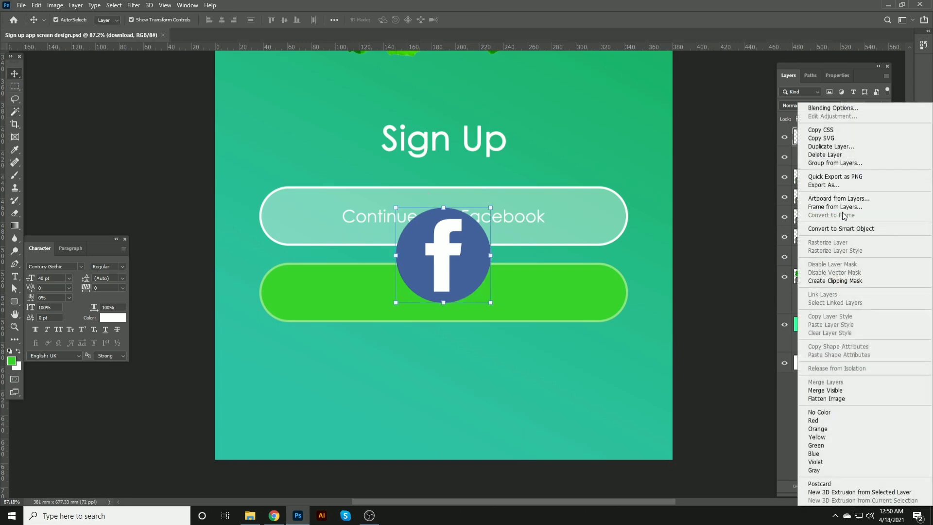
pyautogui.click(843, 229)
pyautogui.moveTo(490, 207); pyautogui.dragTo(441, 255)
pyautogui.moveTo(430, 288); pyautogui.dragTo(337, 217)
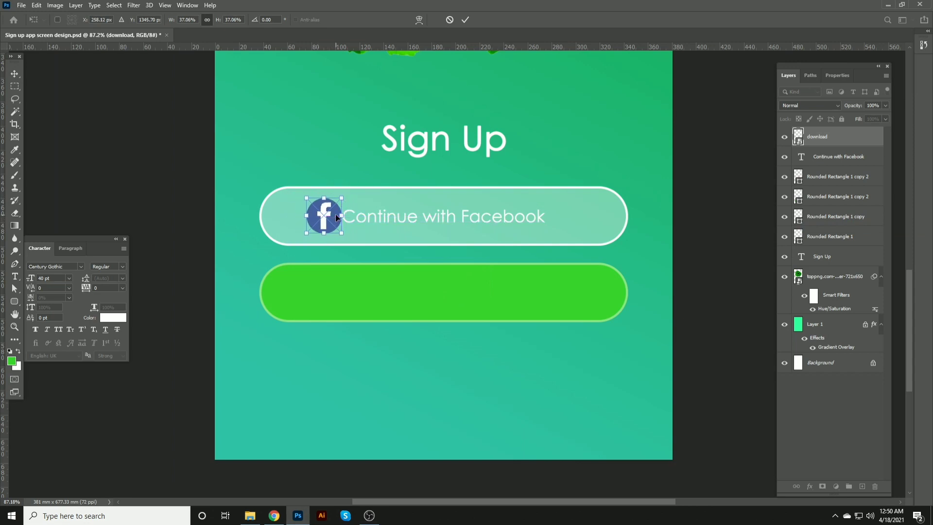
pyautogui.press('Return')
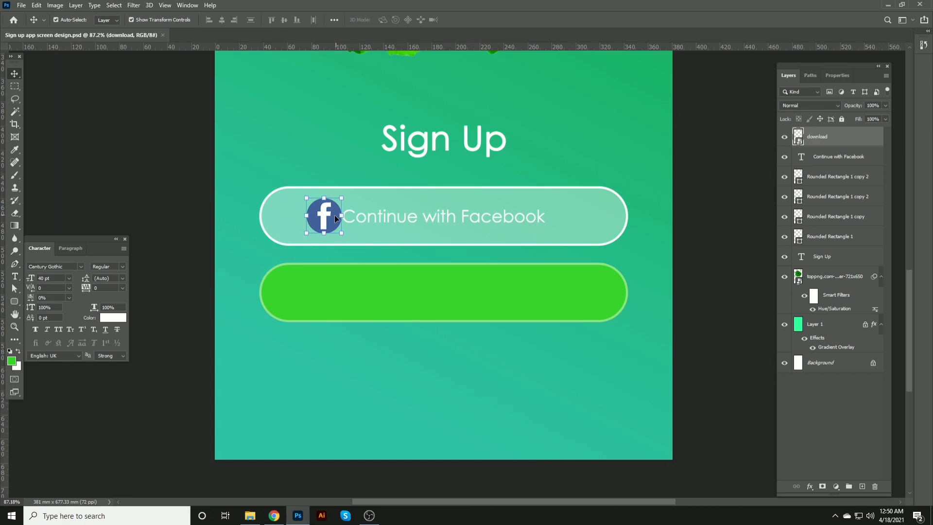
# Step: Move the logo further left and enlarge it slightly to fill the upper field's height
pyautogui.hotkey('shift', 'Left')
pyautogui.hotkey('shift', 'Left')
pyautogui.hotkey('shift', 'Left')
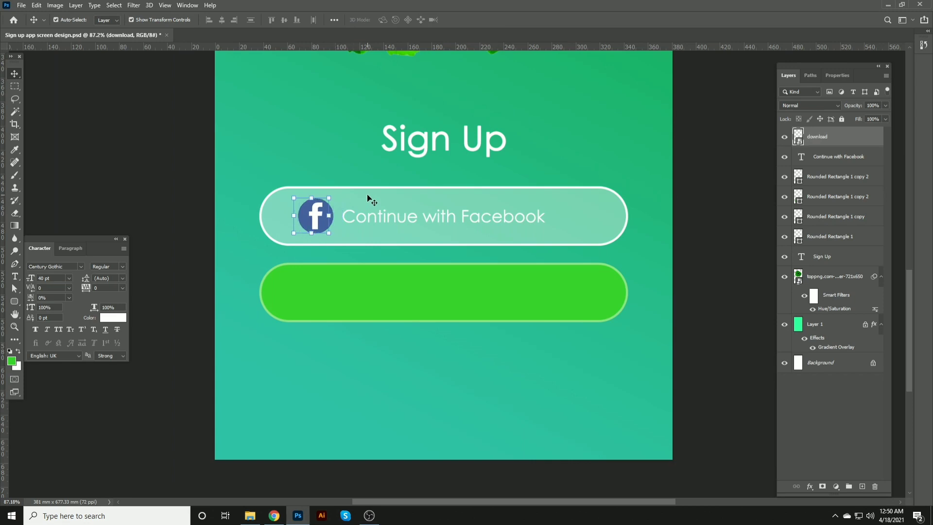
pyautogui.hotkey('shift', 'Left')
pyautogui.hotkey('shift', 'Left')
pyautogui.hotkey('shift', 'Left')
pyautogui.hotkey('shift', 'Left')
pyautogui.hotkey('shift', 'Left')
pyautogui.hotkey('shift', 'Left')
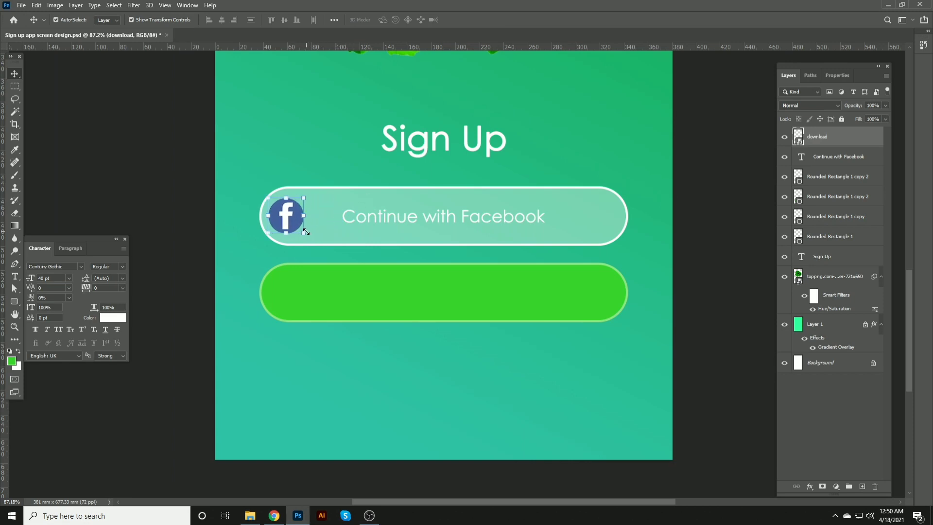
pyautogui.moveTo(306, 232); pyautogui.dragTo(313, 242)
pyautogui.moveTo(313, 199); pyautogui.dragTo(317, 192)
pyautogui.press('Return')
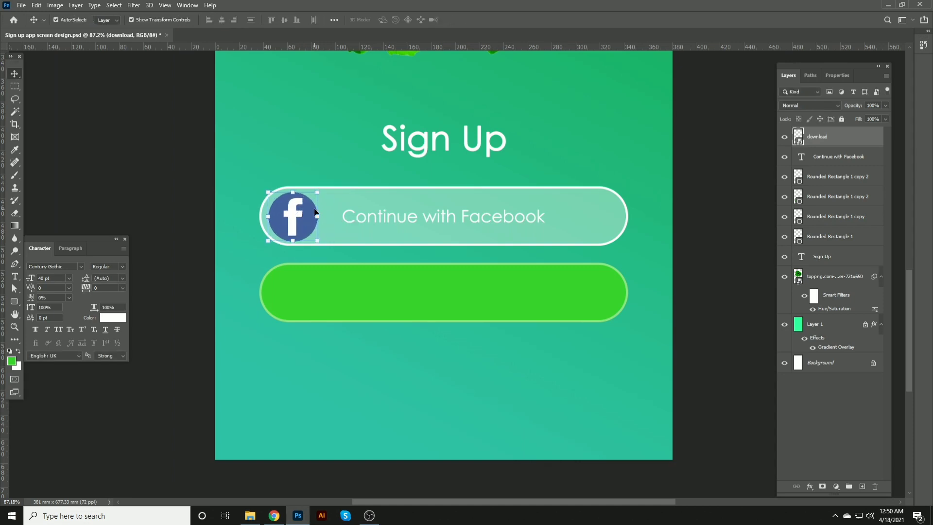
# Step: Nudge the logo a little further left into the field's rounded end and save
pyautogui.press('Left')
pyautogui.press('Left')
pyautogui.press('Left')
pyautogui.press('Left')
pyautogui.press('Left')
pyautogui.press('Left')
pyautogui.press('Left')
pyautogui.press('Left')
pyautogui.press('Left')
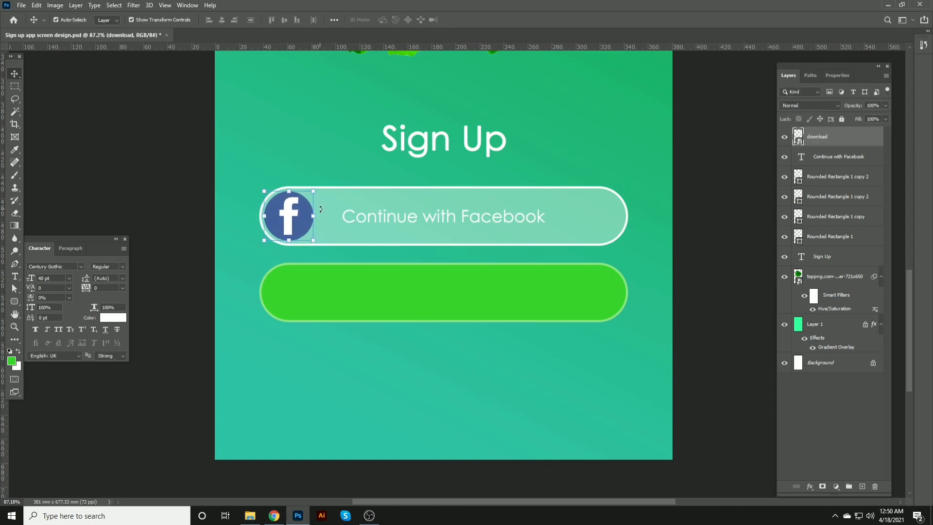
pyautogui.click(171, 160)
pyautogui.hotkey('ctrl', 's')
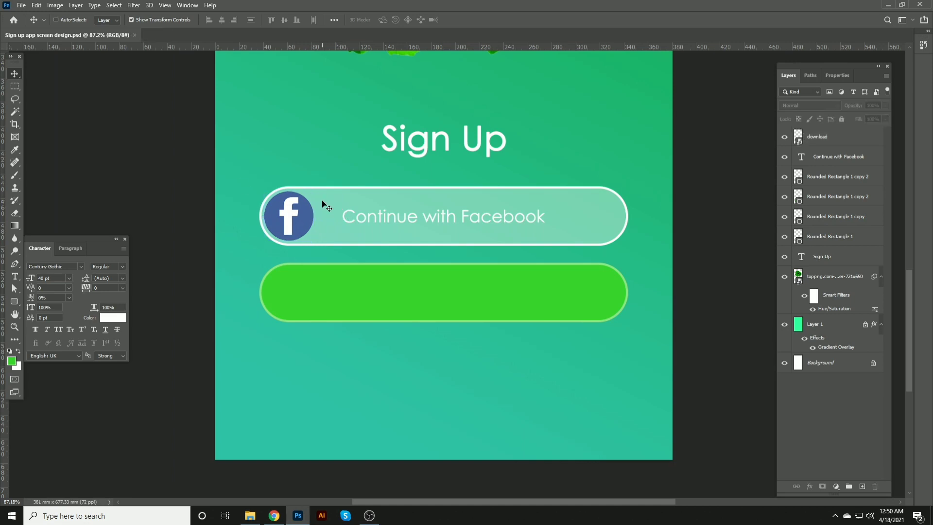
# Step: Move the Continue with Facebook text left to sit just right of the logo
pyautogui.keyDown('ctrl'); pyautogui.click(384, 219); pyautogui.keyUp('ctrl')
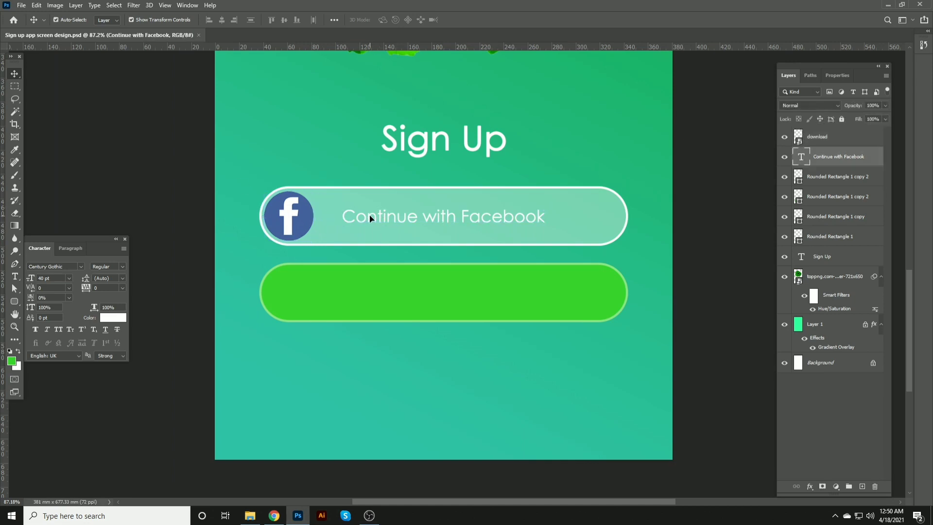
pyautogui.moveTo(369, 218); pyautogui.dragTo(343, 214)
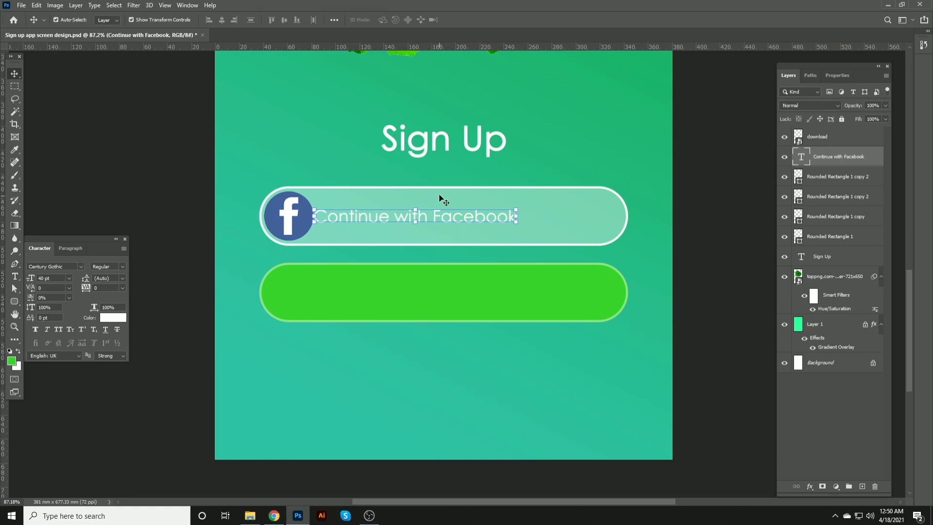
pyautogui.hotkey('shift', 'Right')
pyautogui.hotkey('shift', 'Right')
pyautogui.hotkey('shift', 'Right')
pyautogui.hotkey('shift', 'Right')
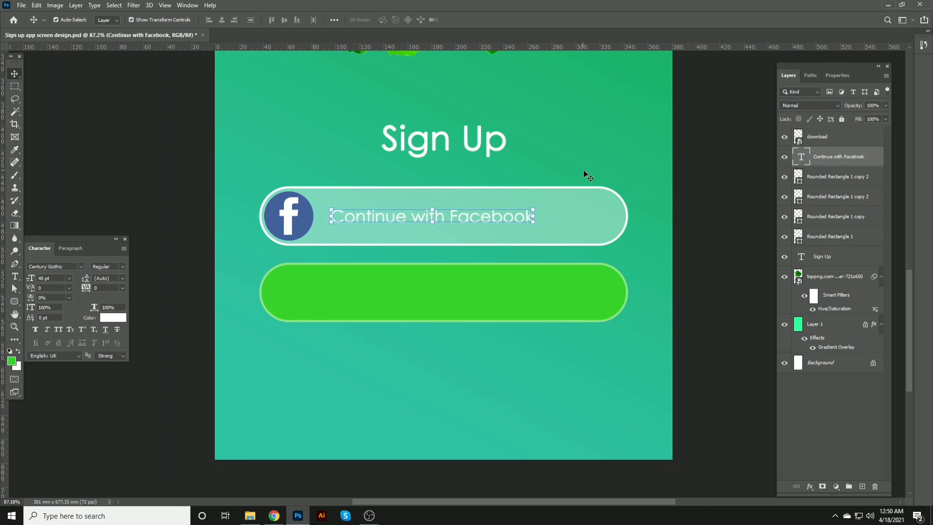
# Step: Shorten both rounded fields from their right edge to end near the text
pyautogui.moveTo(588, 176); pyautogui.dragTo(629, 319)
pyautogui.moveTo(628, 253); pyautogui.dragTo(551, 256)
pyautogui.press('Return')
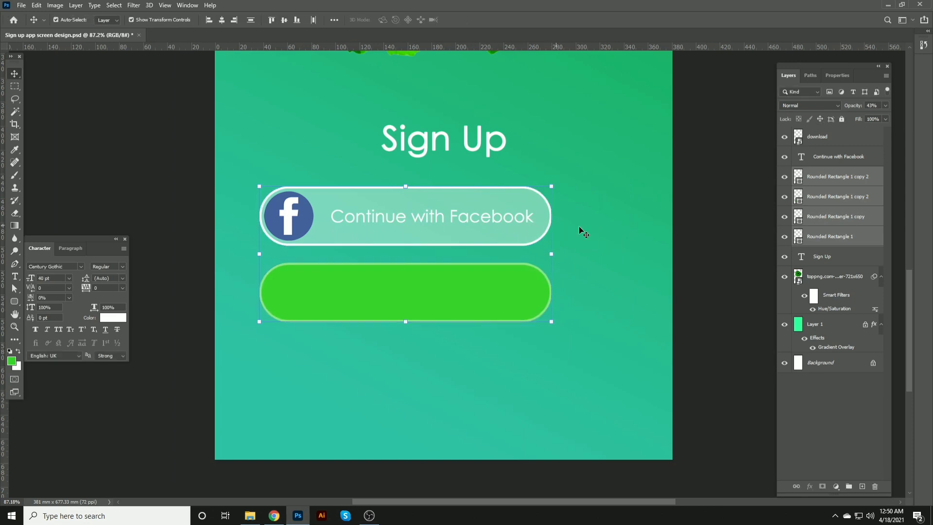
# Step: Nudge the Continue with Facebook text slightly left within the field
pyautogui.click(580, 227)
pyautogui.click(470, 222)
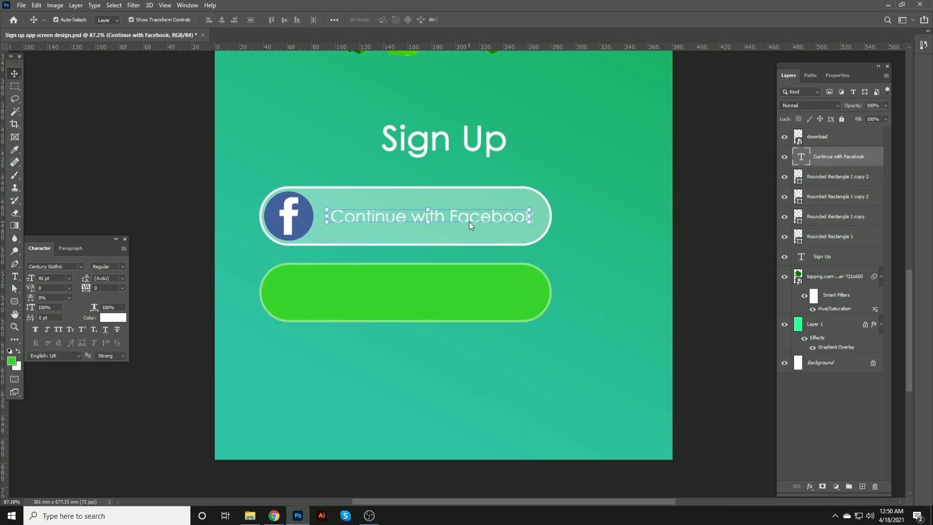
pyautogui.hotkey('shift', 'Left')
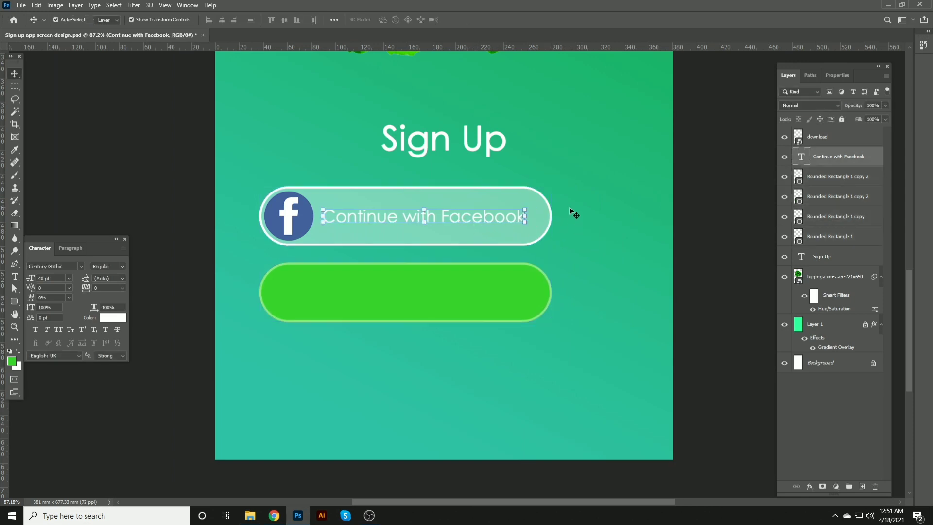
# Step: Group the logo, text and fields and center the group horizontally on the canvas
pyautogui.click(603, 224)
pyautogui.moveTo(241, 189); pyautogui.dragTo(533, 350)
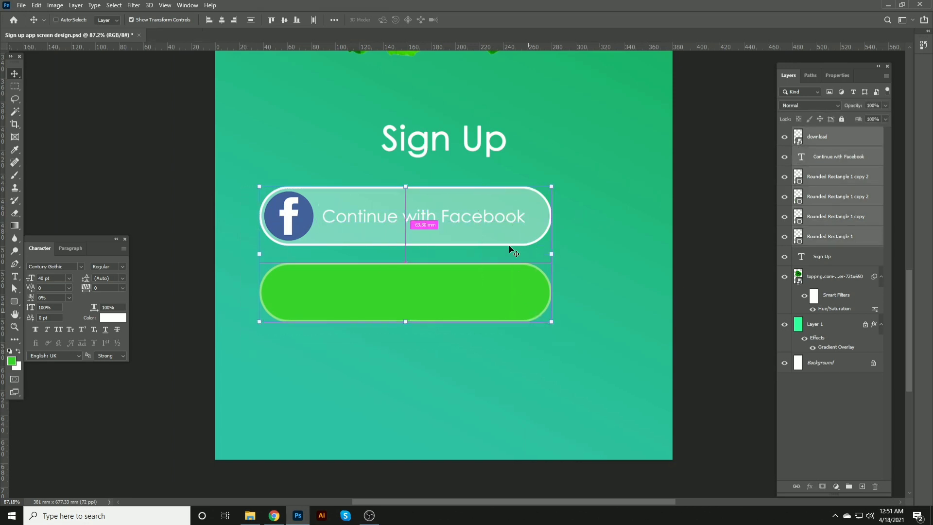
pyautogui.hotkey('ctrl', 'g')
pyautogui.hotkey('ctrl', 'a')
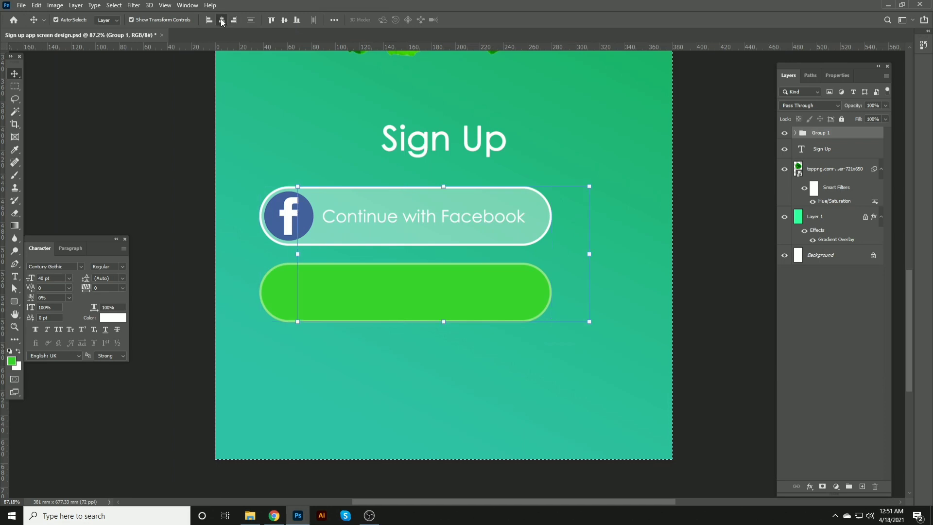
pyautogui.click(234, 20)
pyautogui.hotkey('ctrl', 'd')
pyautogui.click(713, 176)
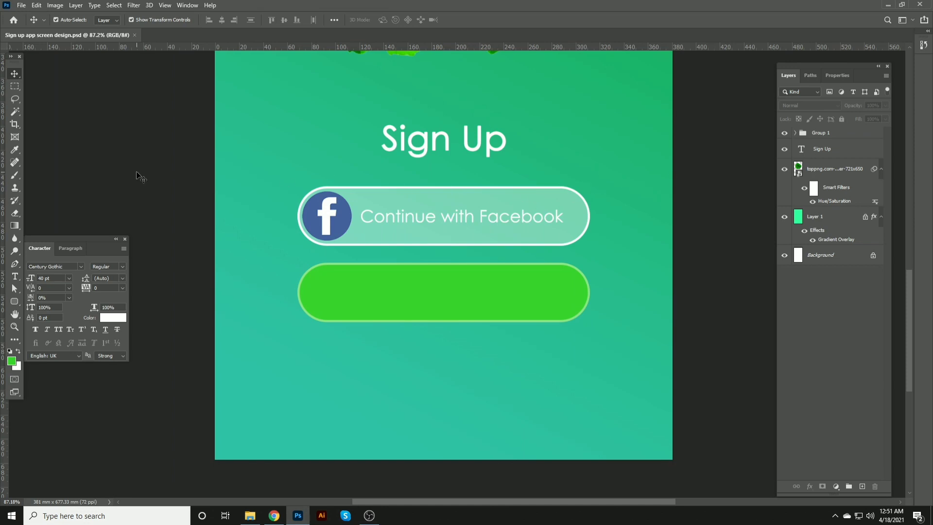
# Step: Try to duplicate the Continue with Facebook text and top-align it with the green field
pyautogui.press('t')
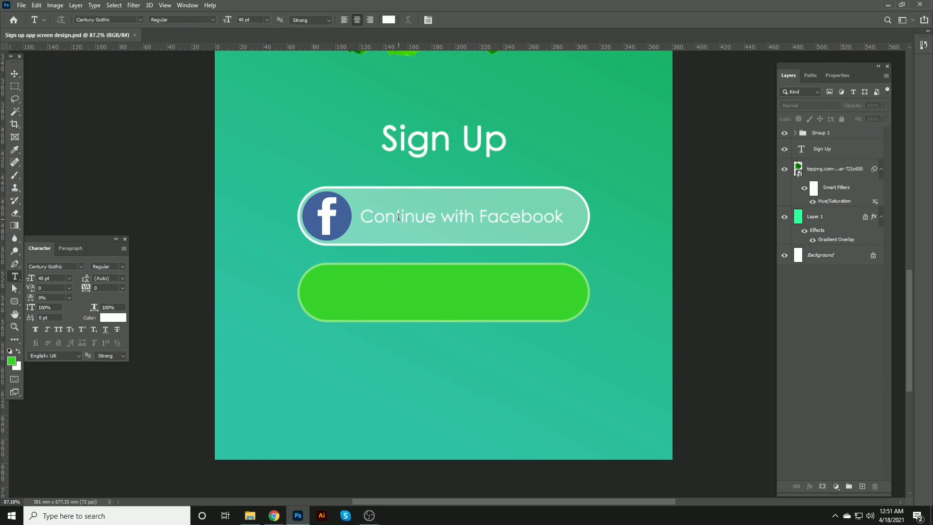
pyautogui.click(15, 74)
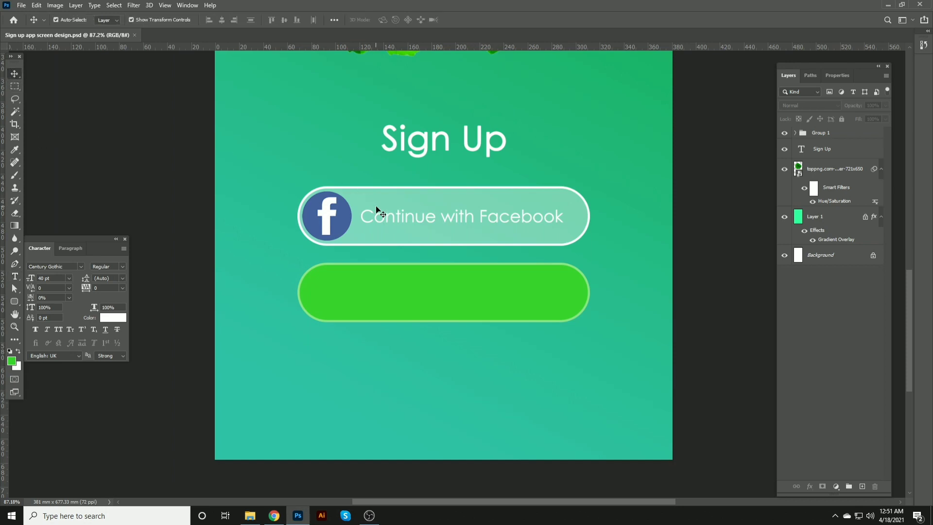
pyautogui.moveTo(377, 210); pyautogui.dragTo(387, 217)
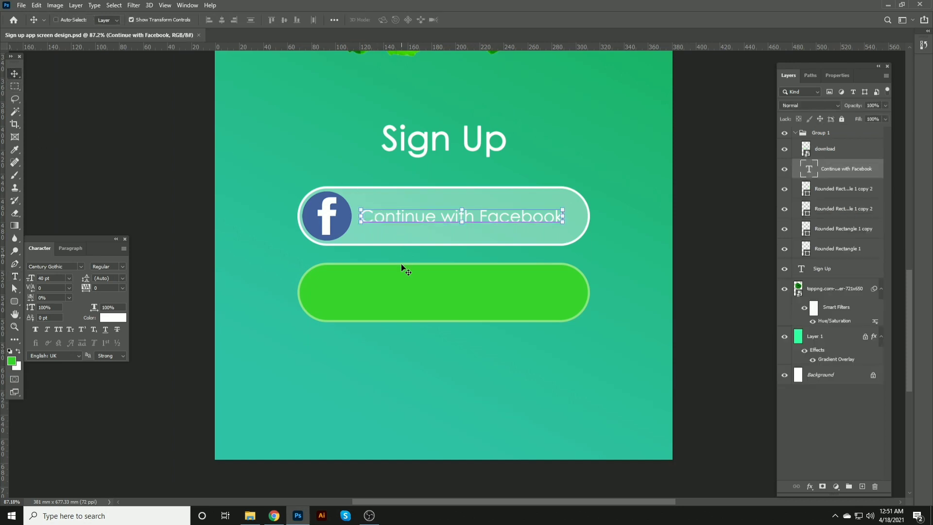
pyautogui.keyDown('ctrl'); pyautogui.keyDown('shift'); pyautogui.click(408, 293); pyautogui.keyUp('shift'); pyautogui.keyUp('ctrl')
pyautogui.click(285, 20)
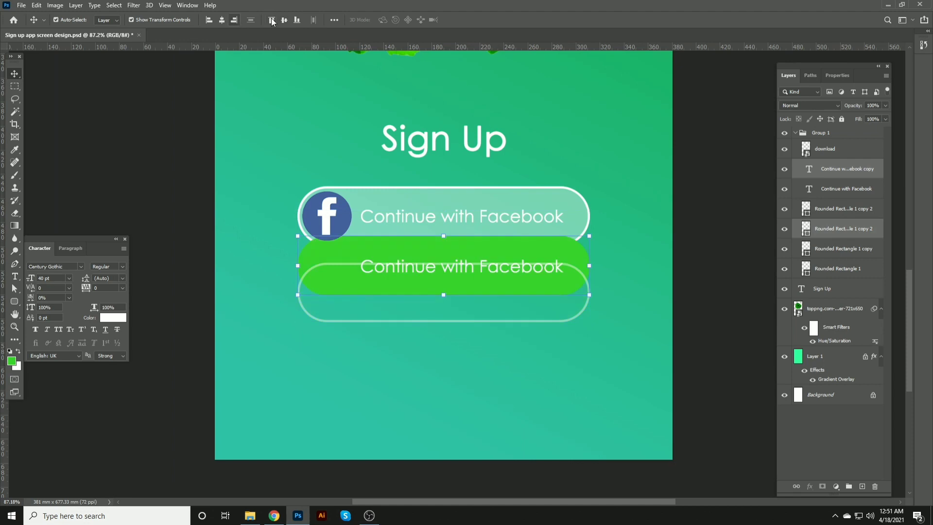
pyautogui.press('z')
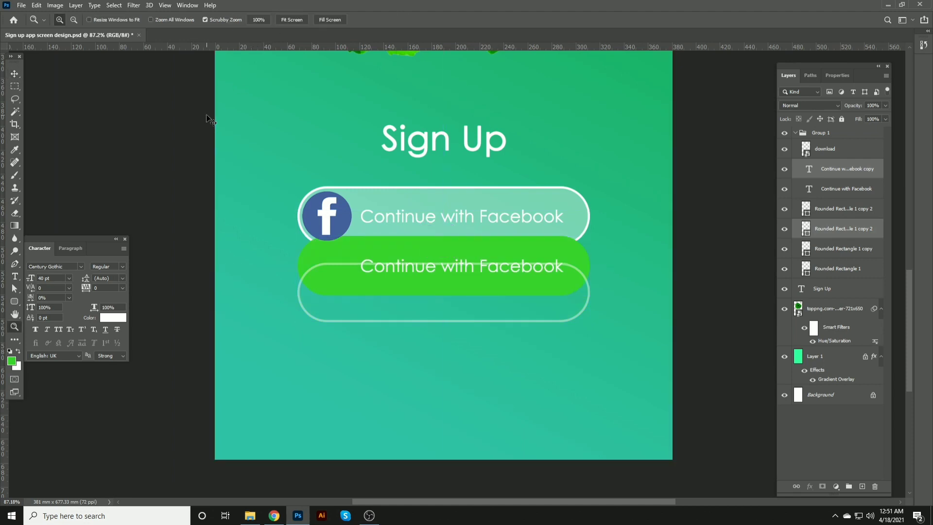
pyautogui.click(127, 143)
pyautogui.click(9, 73)
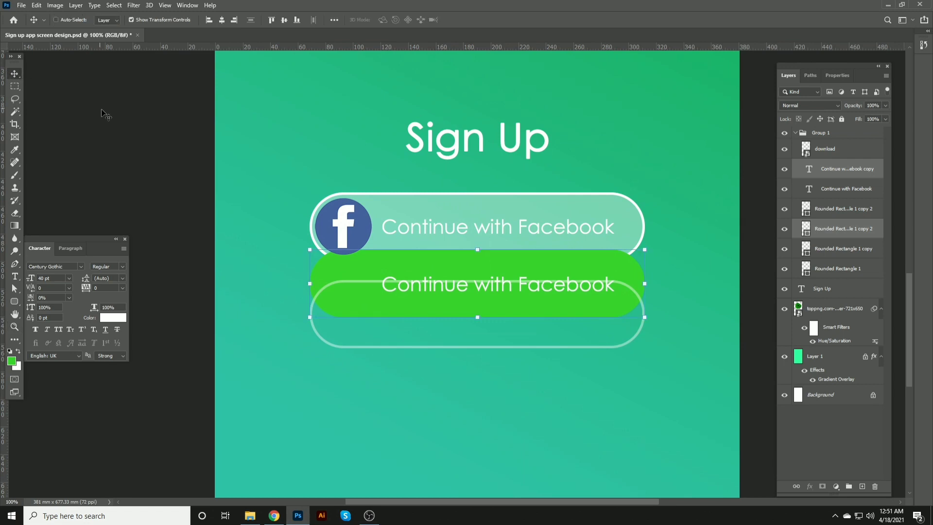
pyautogui.hotkey('ctrl', 'z')
# Step: Duplicate the Continue with Facebook text into the green field and replace it with Use email or Phone
pyautogui.moveTo(427, 233); pyautogui.dragTo(421, 316)
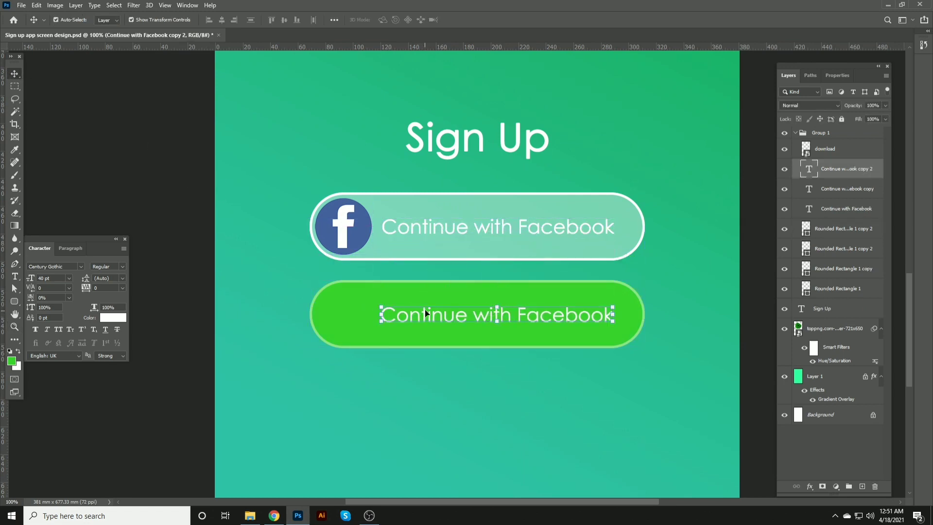
pyautogui.doubleClick(432, 309)
pyautogui.hotkey('ctrl', 'a')
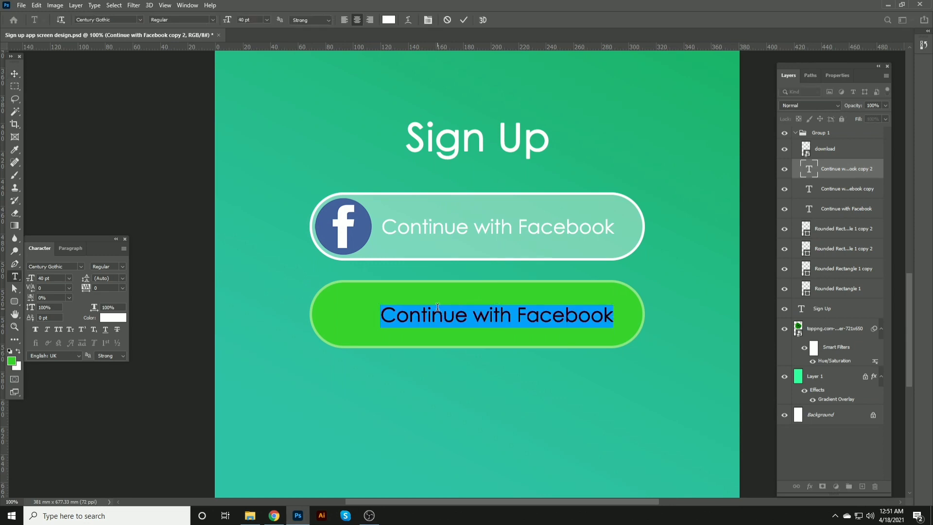
pyautogui.press('BackSpace')
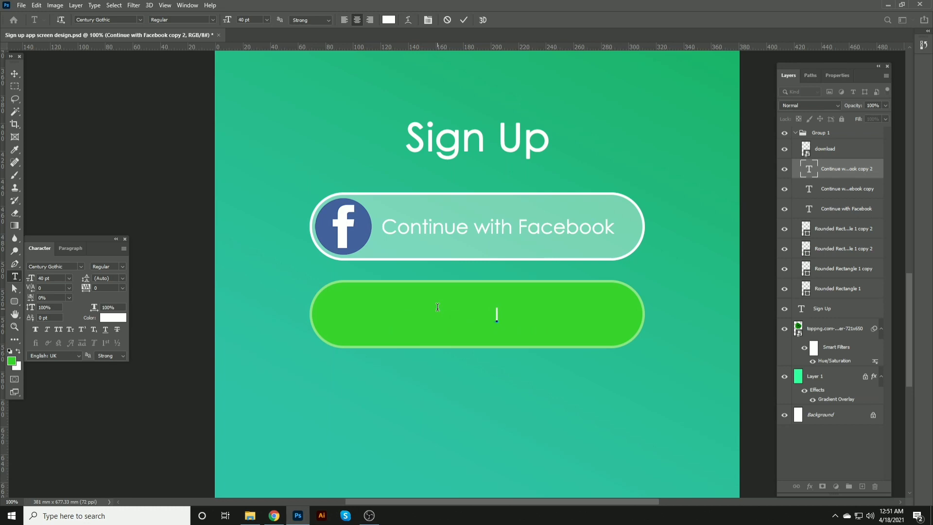
pyautogui.write('Use emai')
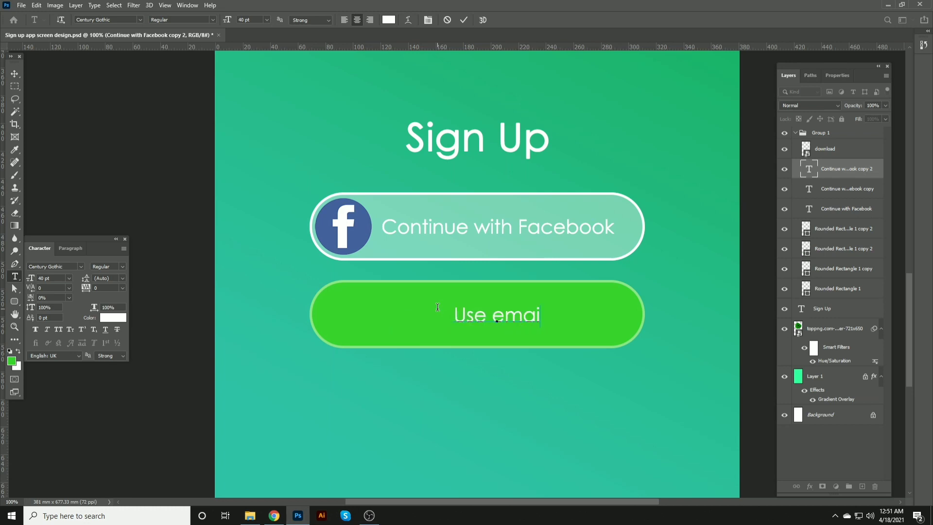
pyautogui.write('l or ')
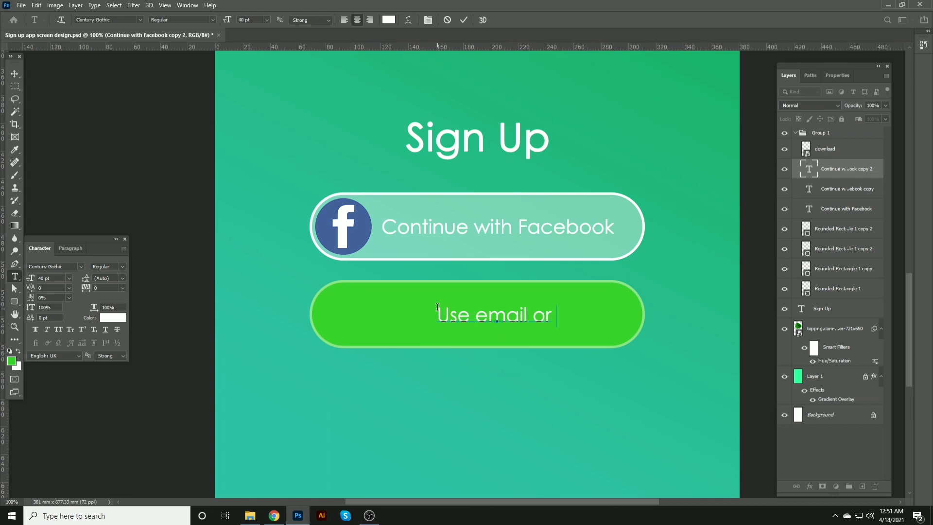
pyautogui.write('Phone')
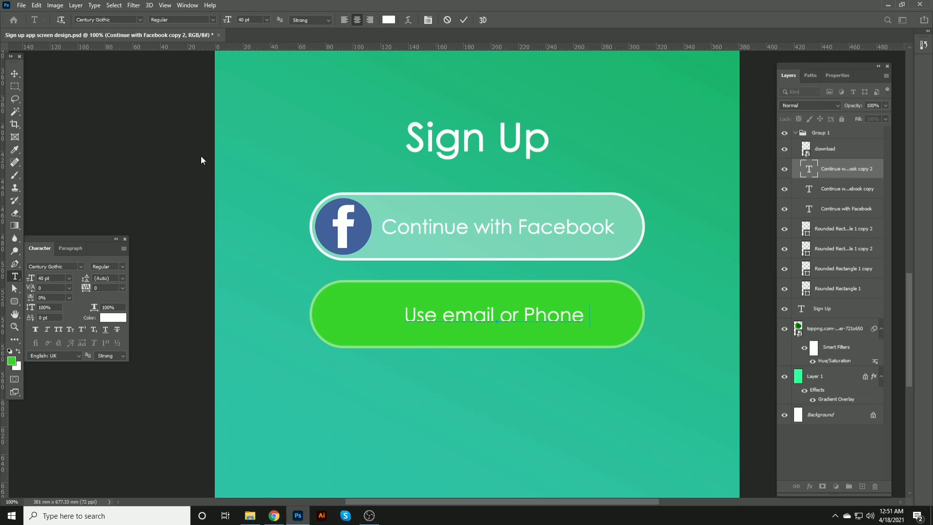
# Step: Change the green button's text to Use email or phone with a lowercase p and commit it
pyautogui.moveTo(451, 311); pyautogui.dragTo(448, 311)
pyautogui.click(535, 315)
pyautogui.write('p')
pyautogui.click(520, 312)
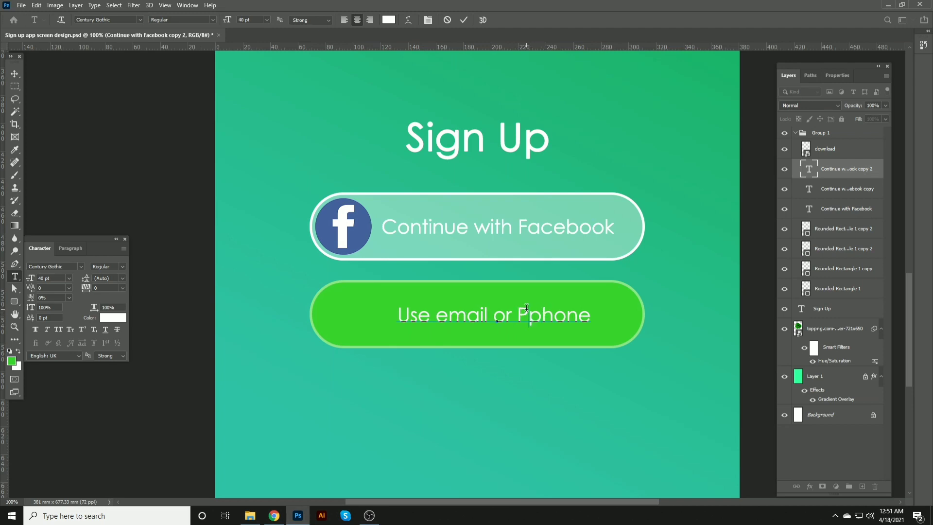
pyautogui.press('BackSpace')
pyautogui.click(16, 76)
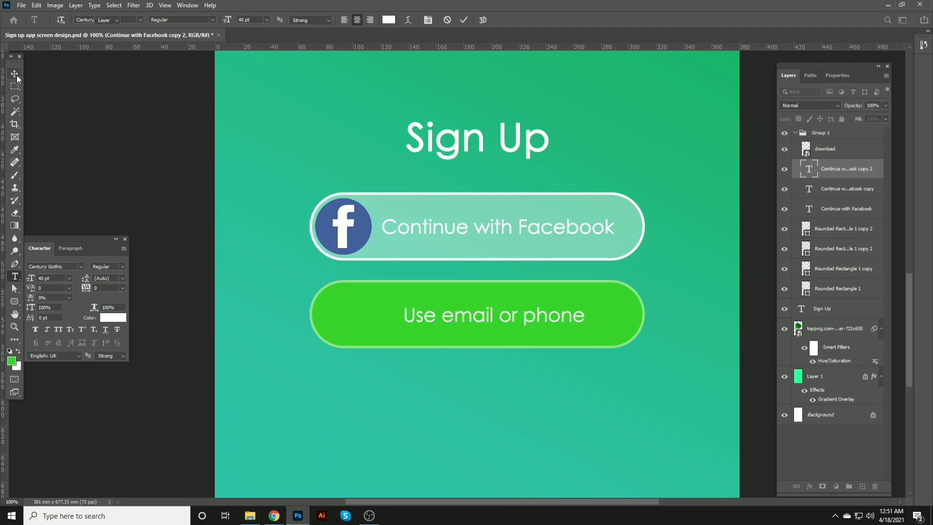
# Step: Center the Use email or phone text horizontally within the green field
pyautogui.click(367, 288)
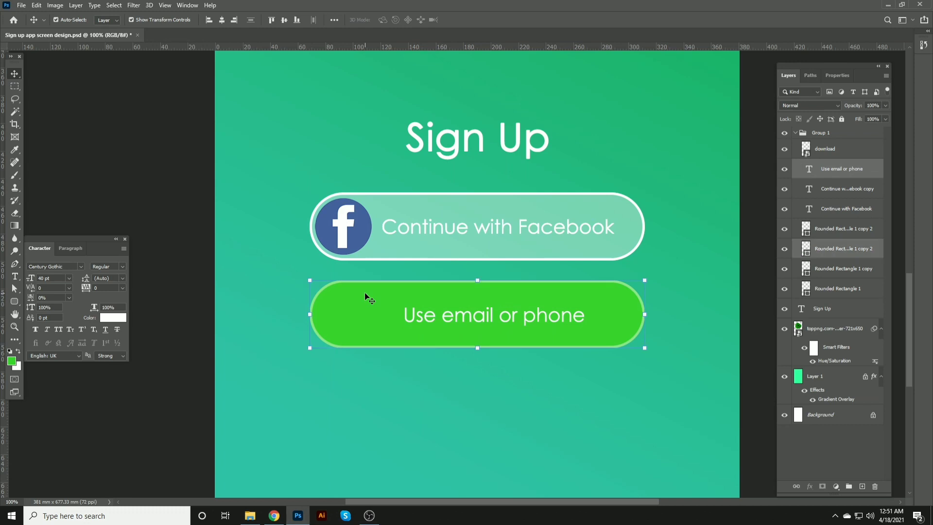
pyautogui.click(222, 21)
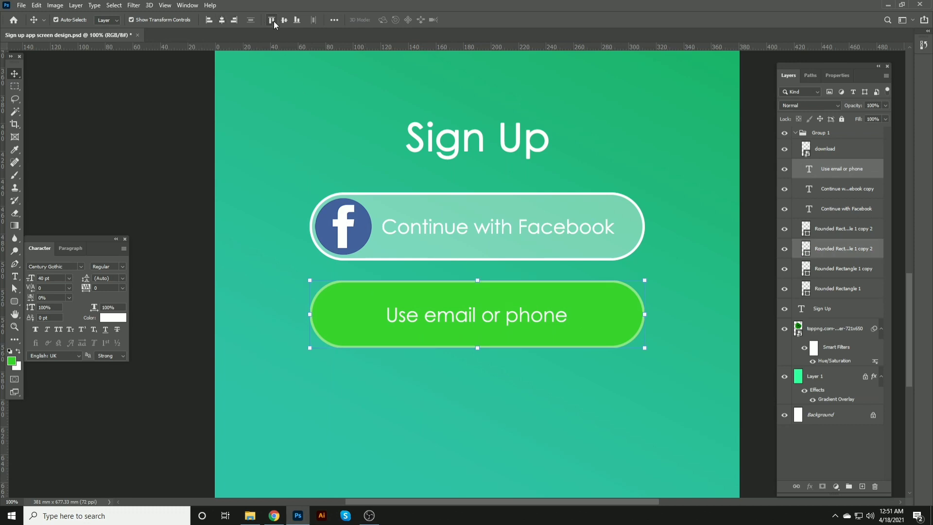
# Step: Compare the alignment of the two button texts and save the document
pyautogui.click(426, 229)
pyautogui.click(428, 318)
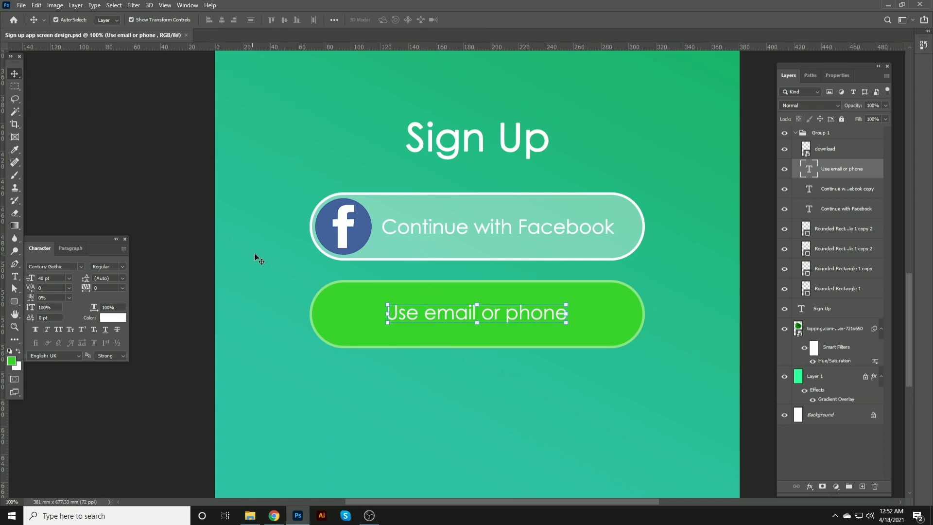
pyautogui.moveTo(386, 316); pyautogui.dragTo(372, 288)
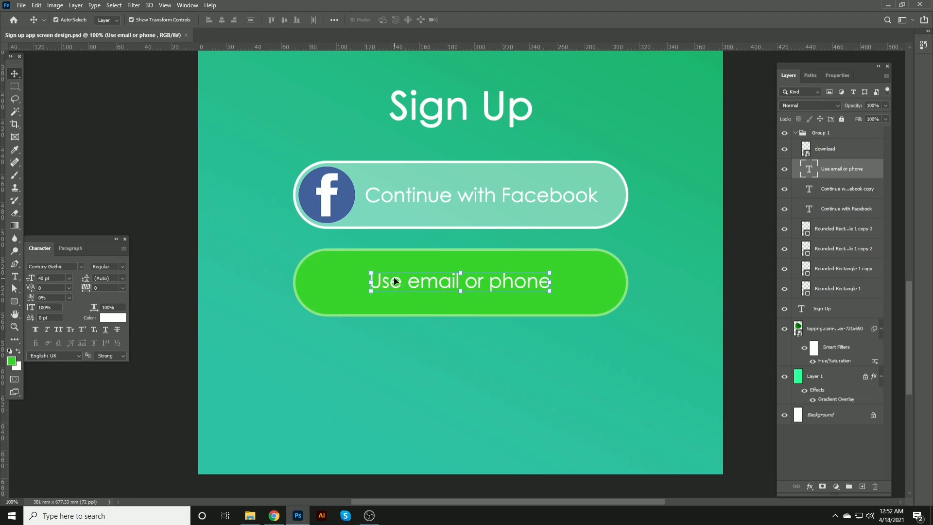
pyautogui.click(402, 203)
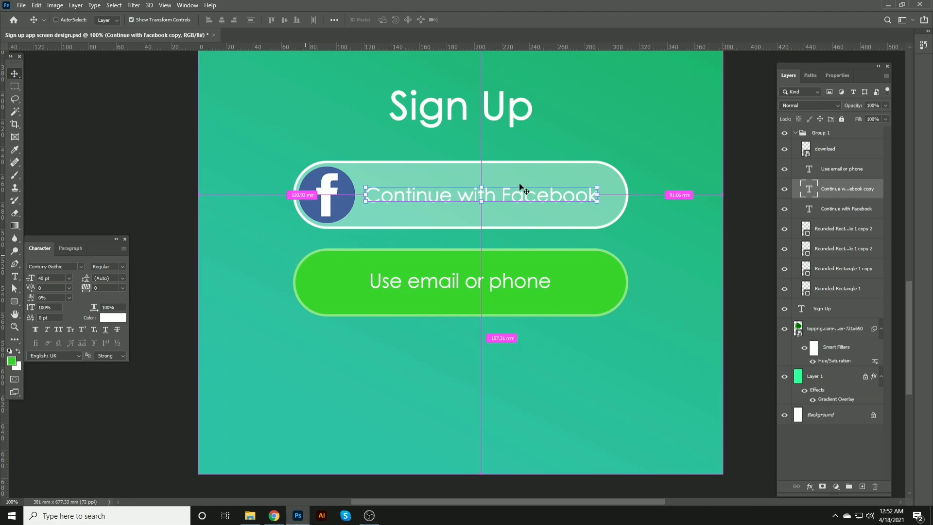
pyautogui.click(482, 284)
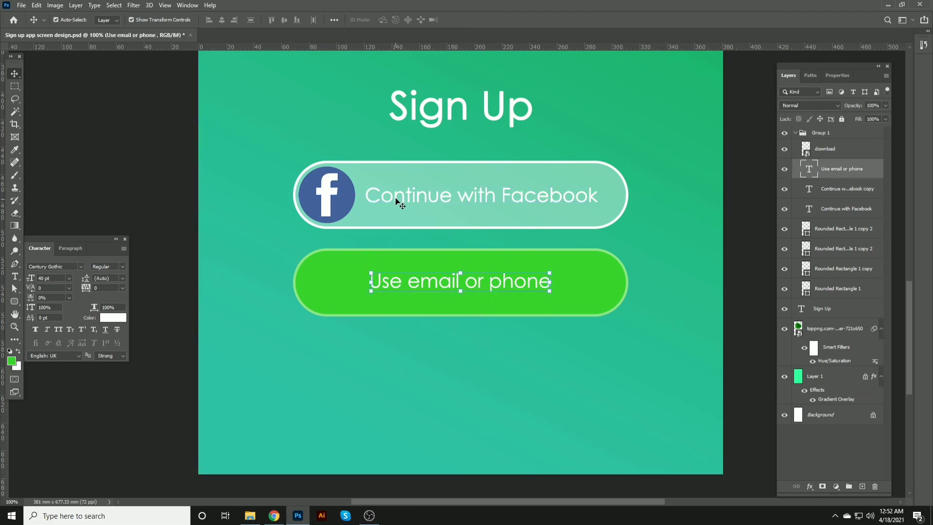
pyautogui.hotkey('ctrl', 's')
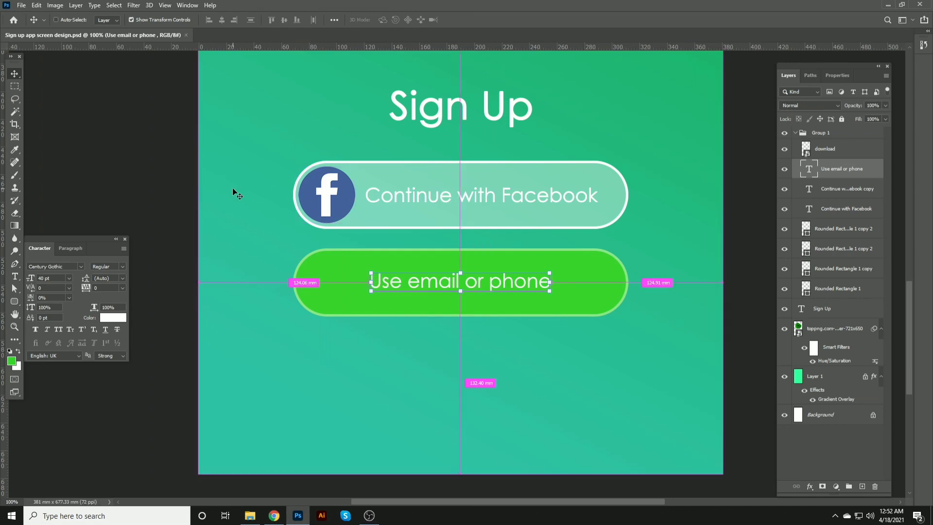
# Step: Place the google image from Local Disk (E:) into the document and save
pyautogui.click(250, 515)
pyautogui.click(282, 121)
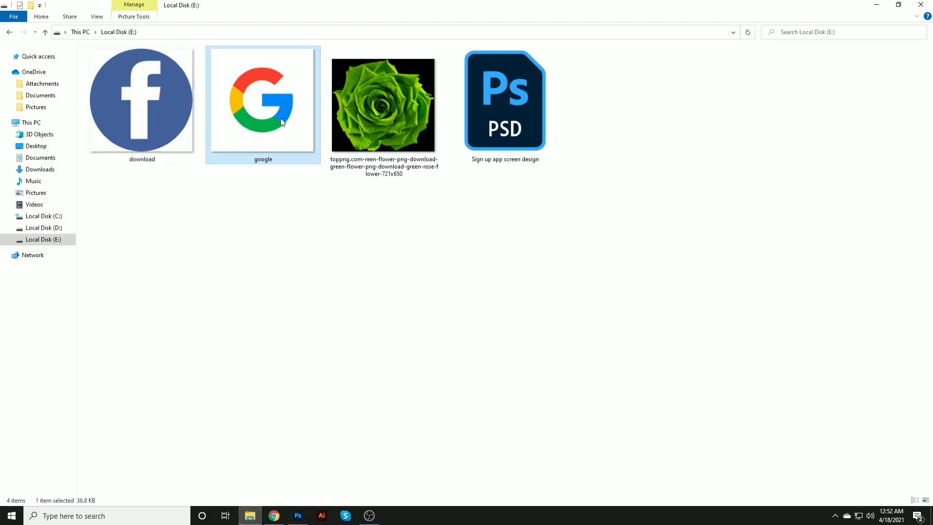
pyautogui.moveTo(268, 139); pyautogui.dragTo(392, 246)
pyautogui.moveTo(479, 219); pyautogui.dragTo(453, 200)
pyautogui.press('Return')
pyautogui.hotkey('ctrl', 's')
# Step: Duplicate the Facebook logo circle down into the left end of the green field
pyautogui.scroll(3, 418, 224)
pyautogui.moveTo(335, 149); pyautogui.dragTo(336, 260)
pyautogui.click(444, 265)
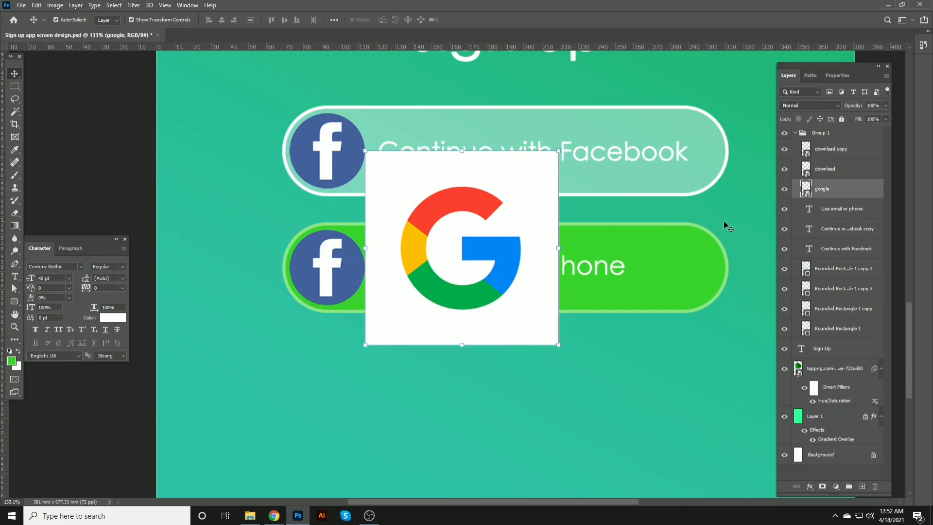
# Step: Move the google layer above the logo copy and clip it to that circle
pyautogui.moveTo(831, 200); pyautogui.dragTo(836, 156)
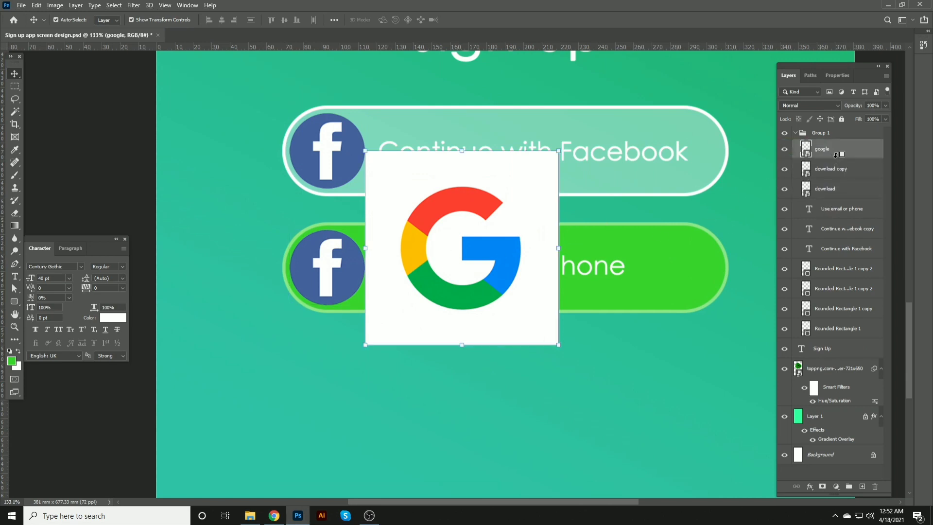
pyautogui.keyDown('alt'); pyautogui.click(835, 156); pyautogui.keyUp('alt')
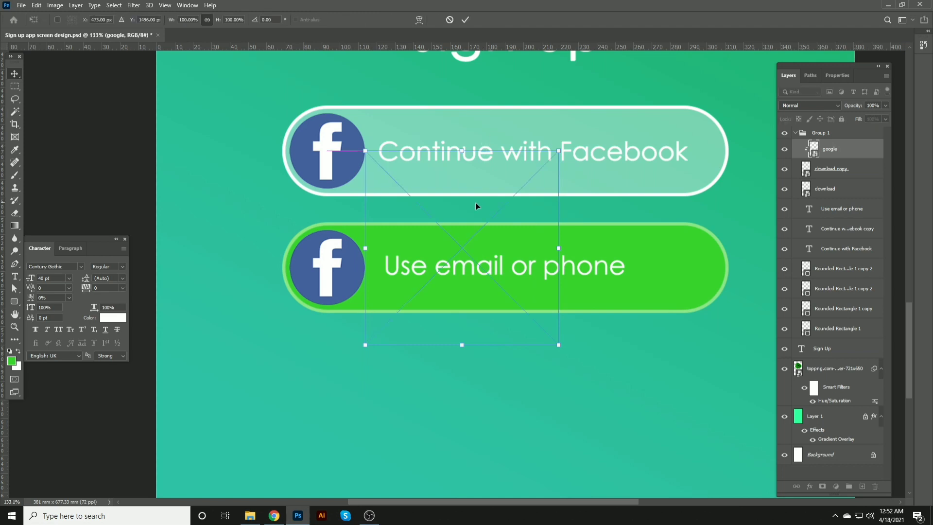
# Step: Scale and position the Google logo to fill the circle in the green field, then save
pyautogui.moveTo(476, 206); pyautogui.dragTo(378, 218)
pyautogui.moveTo(462, 166); pyautogui.dragTo(348, 264)
pyautogui.moveTo(364, 232); pyautogui.dragTo(390, 200)
pyautogui.moveTo(369, 246); pyautogui.dragTo(358, 255)
pyautogui.press('Return')
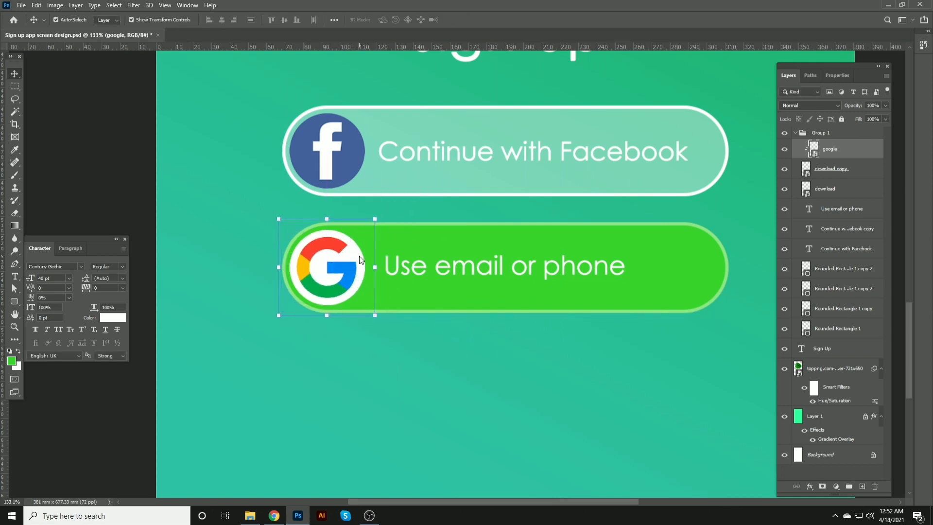
pyautogui.click(457, 346)
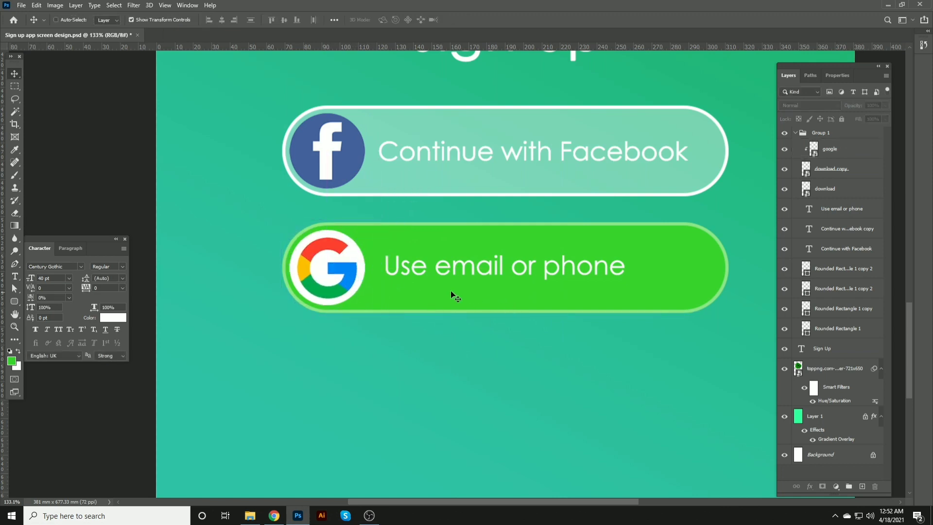
pyautogui.hotkey('ctrl', 's')
# Step: Open the Use email or phone text for editing and select all of it
pyautogui.click(410, 276)
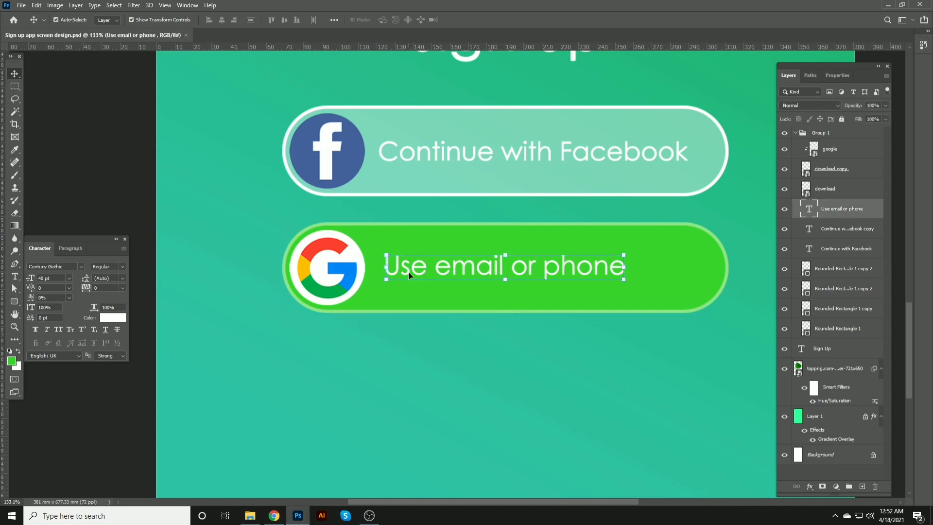
pyautogui.doubleClick(408, 274)
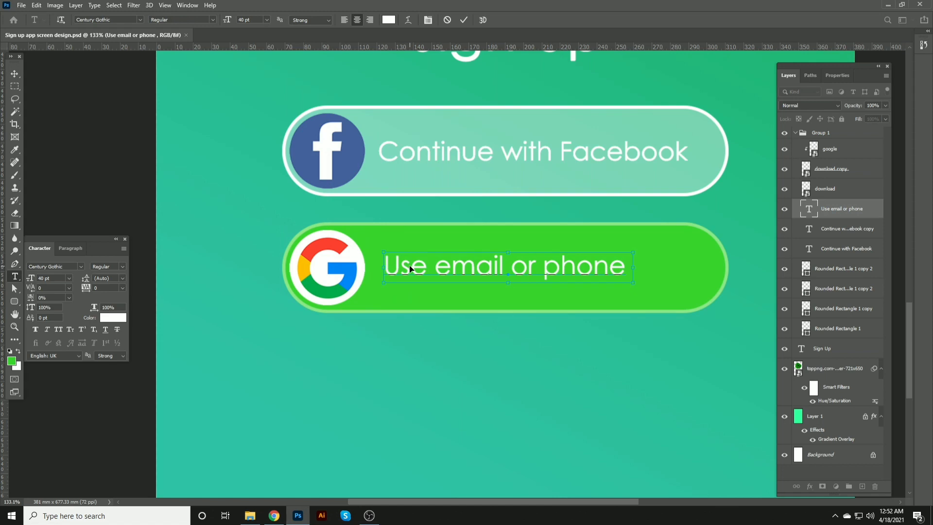
pyautogui.hotkey('ctrl', 'a')
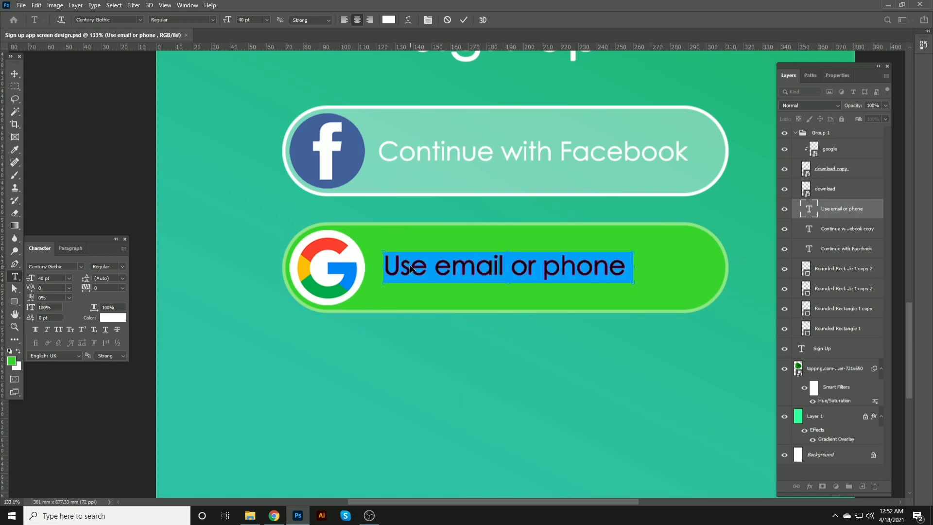
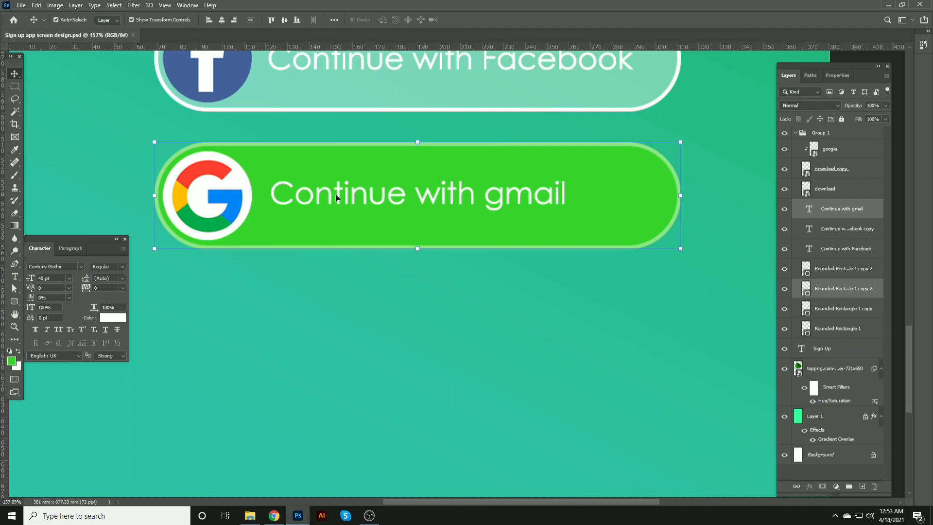
# Step: Change the green button's text from gmail to google so it reads Continue with google, then save
pyautogui.click(621, 354)
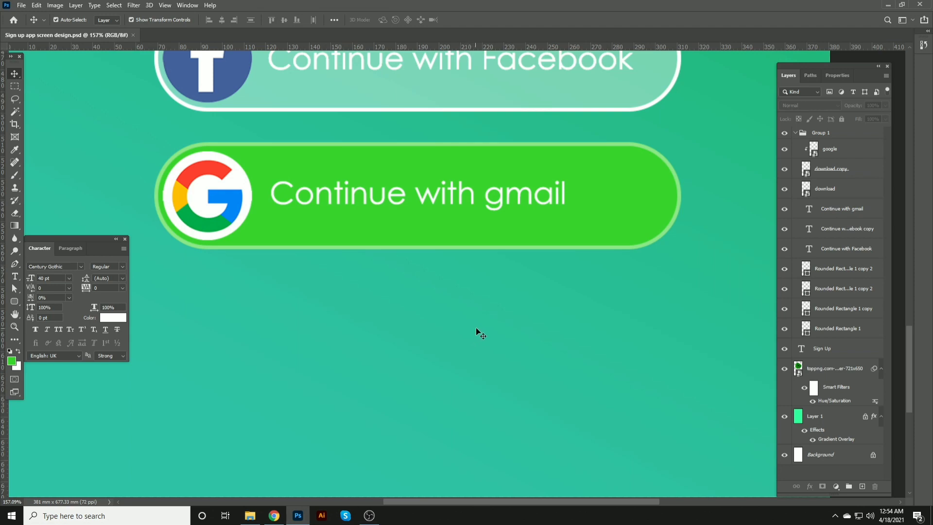
pyautogui.click(509, 195)
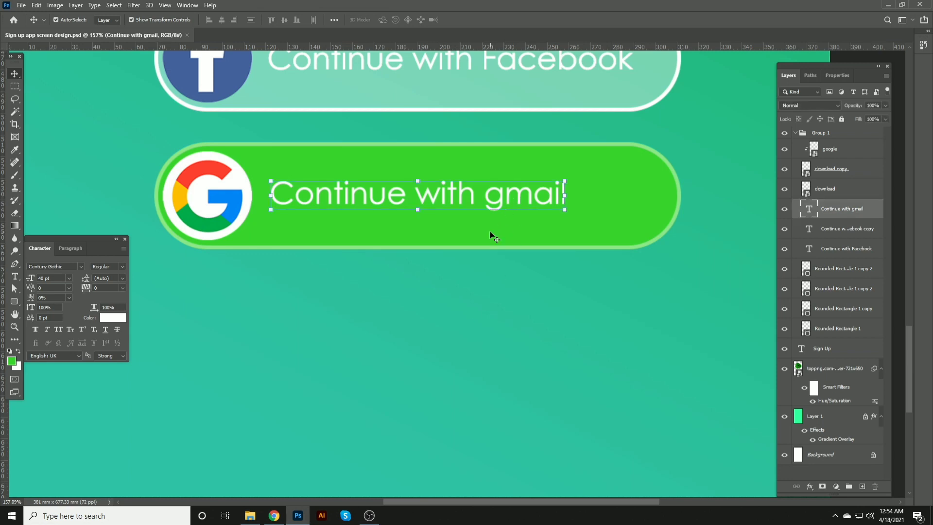
pyautogui.scroll(-2, 489, 231)
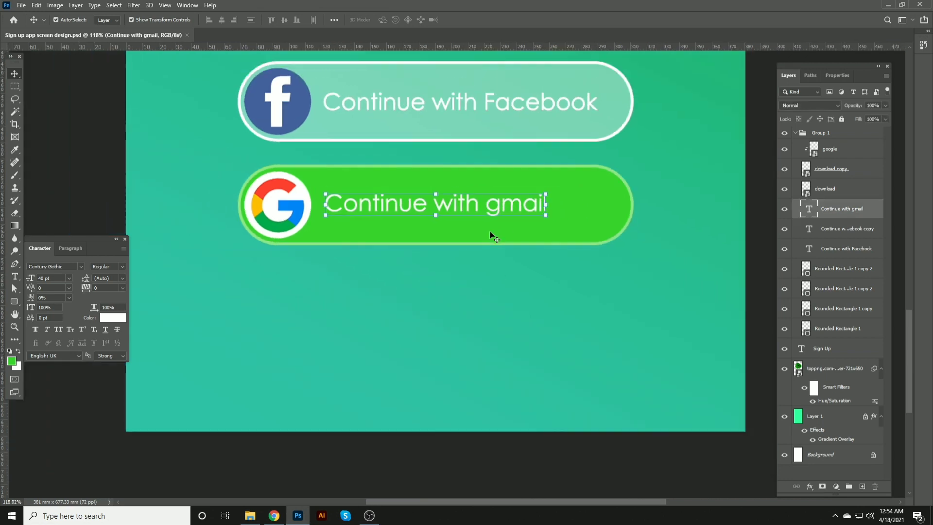
pyautogui.doubleClick(520, 213)
pyautogui.moveTo(487, 204); pyautogui.dragTo(552, 205)
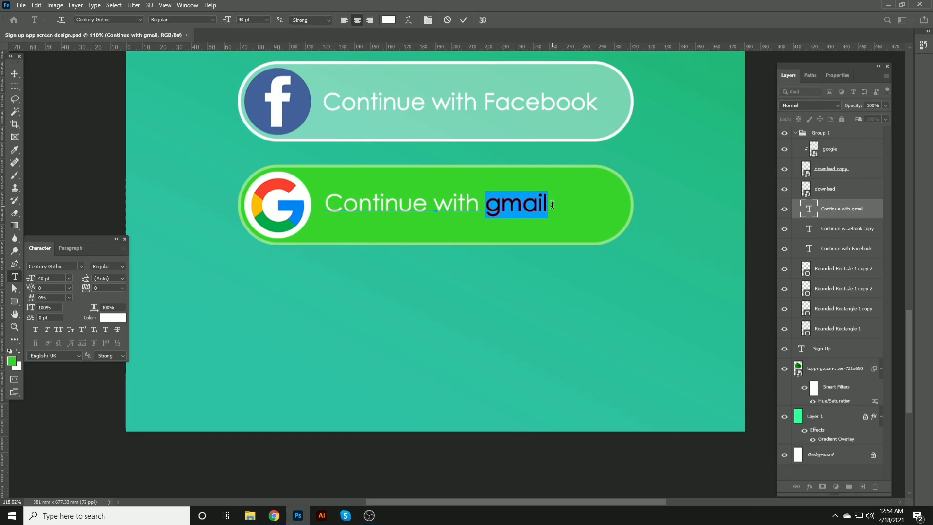
pyautogui.write('googlr')
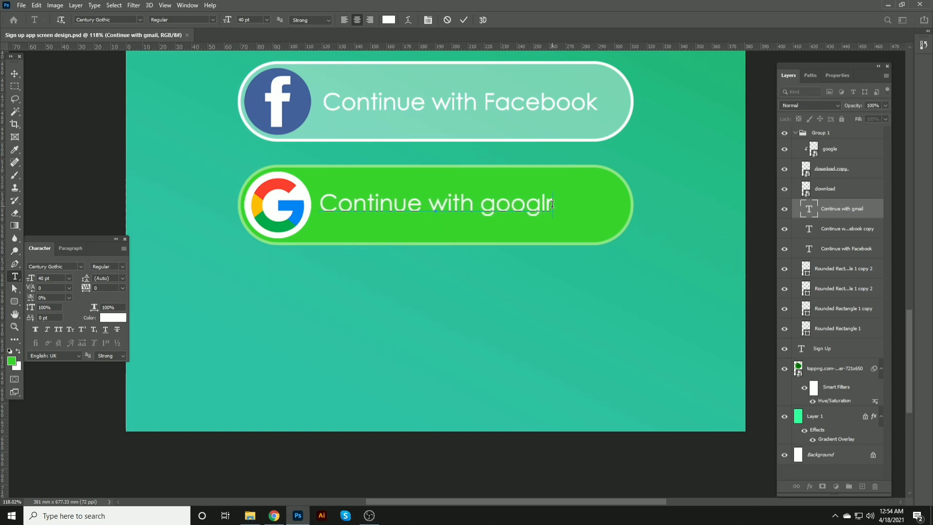
pyautogui.press('BackSpace')
pyautogui.write('e')
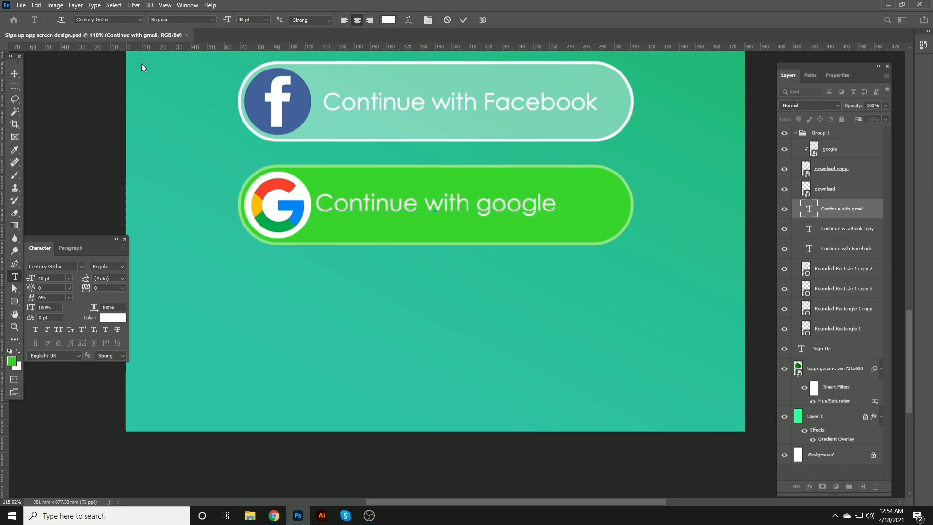
pyautogui.click(14, 73)
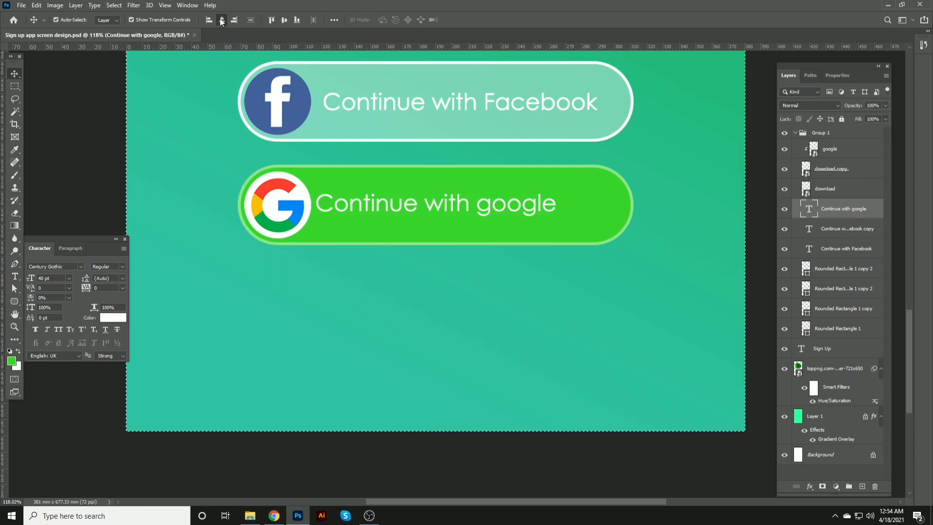
pyautogui.hotkey('ctrl', 's')
# Step: Center-align the google button text horizontally with the duplicate Facebook text
pyautogui.click(34, 105)
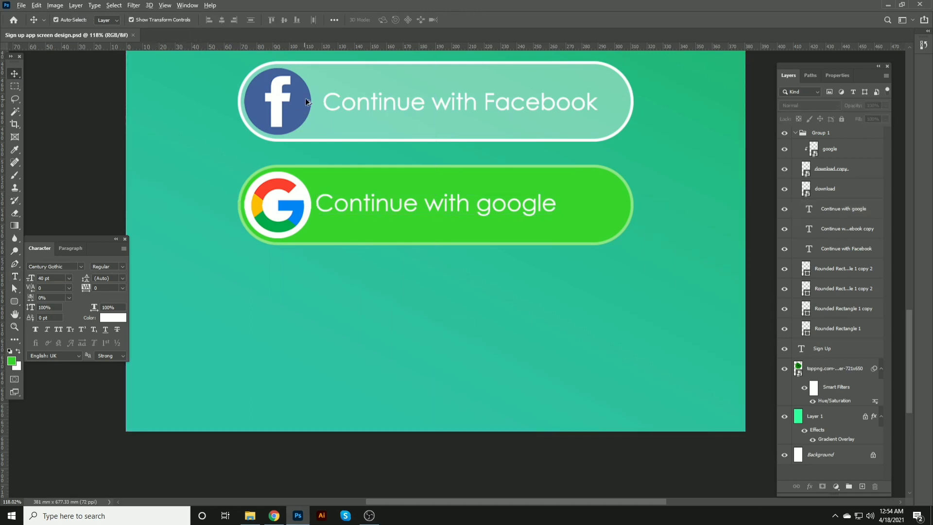
pyautogui.click(356, 105)
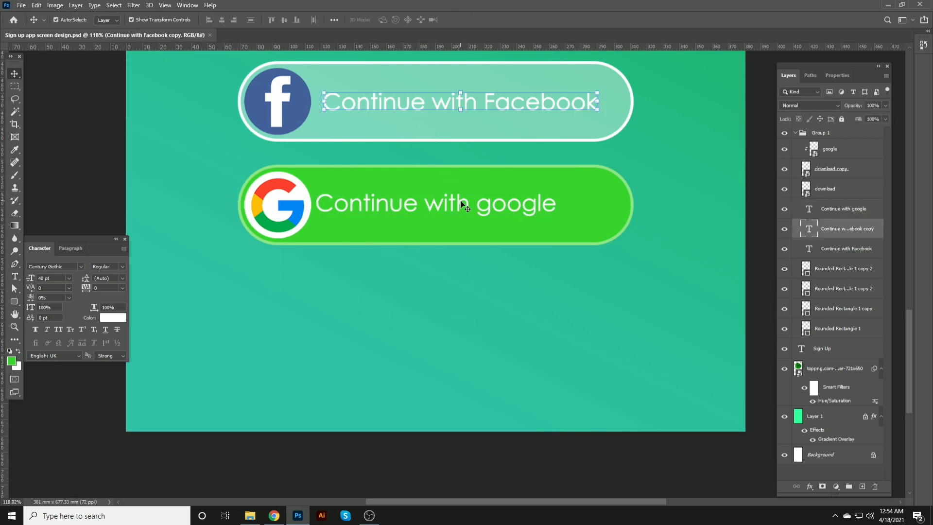
pyautogui.keyDown('shift'); pyautogui.click(435, 210); pyautogui.keyUp('shift')
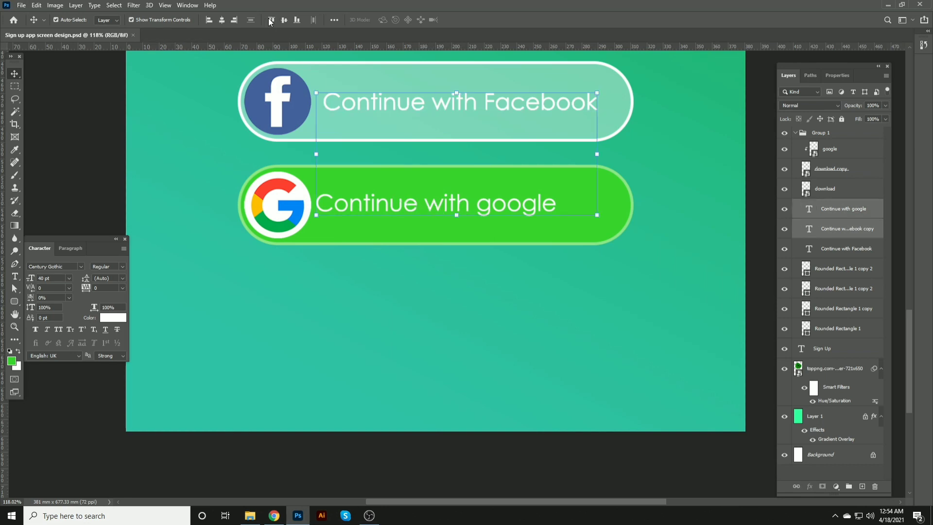
pyautogui.click(222, 21)
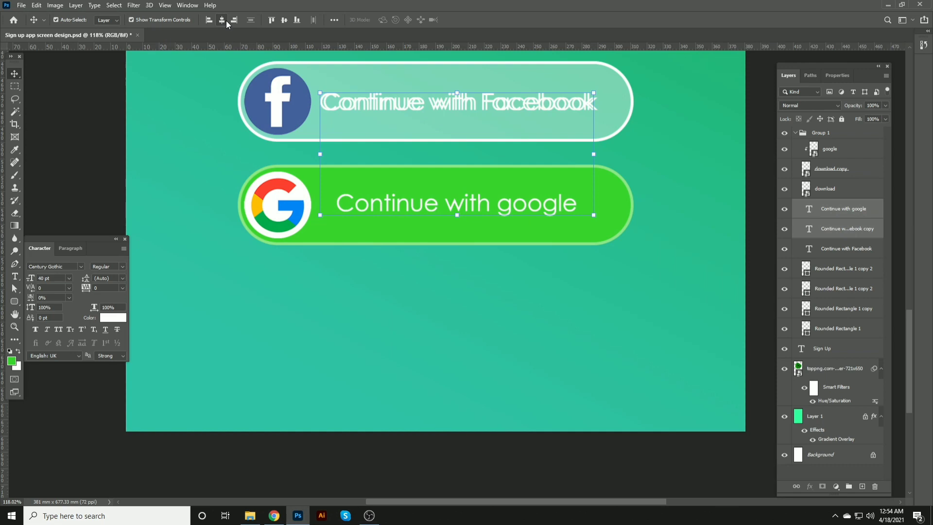
# Step: Delete the duplicate Continue with Facebook text layer
pyautogui.click(346, 105)
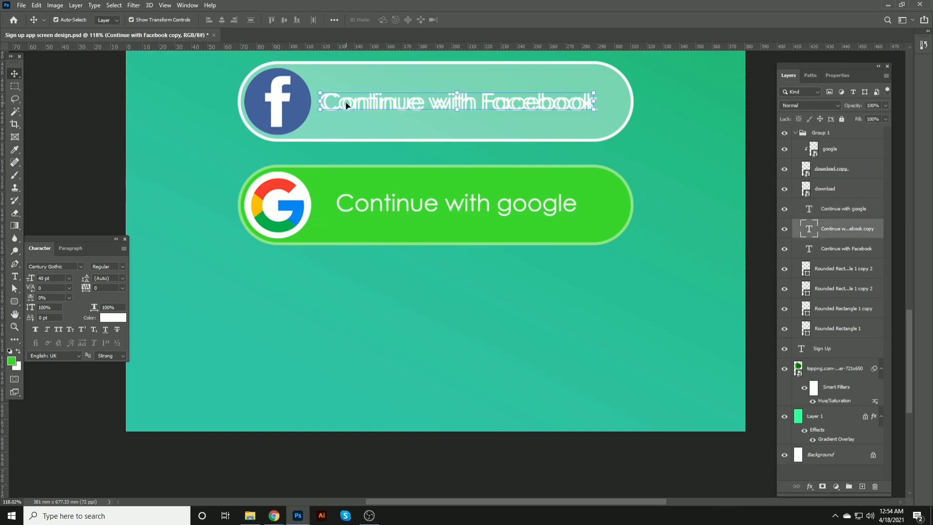
pyautogui.press('Delete')
# Step: Center-align the Facebook and google button texts horizontally with each other, then save
pyautogui.keyDown('shift'); pyautogui.click(399, 187); pyautogui.keyUp('shift')
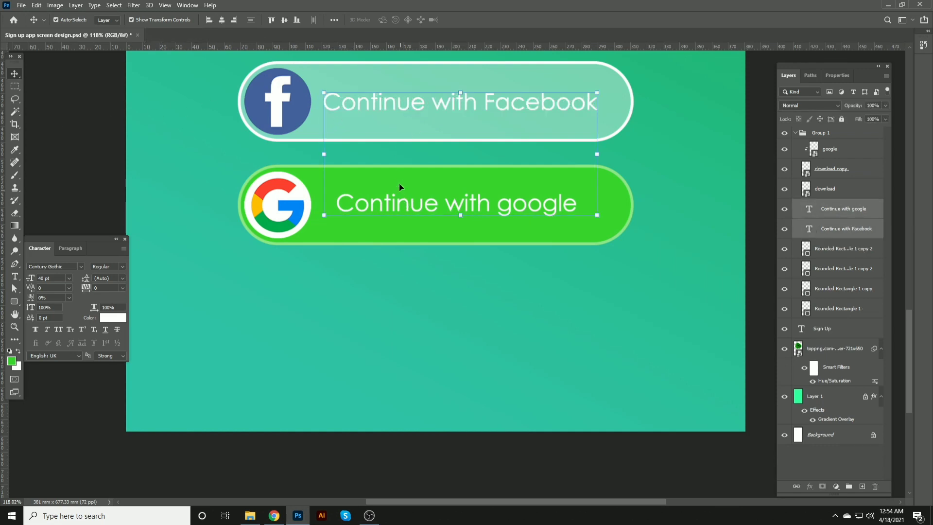
pyautogui.click(226, 22)
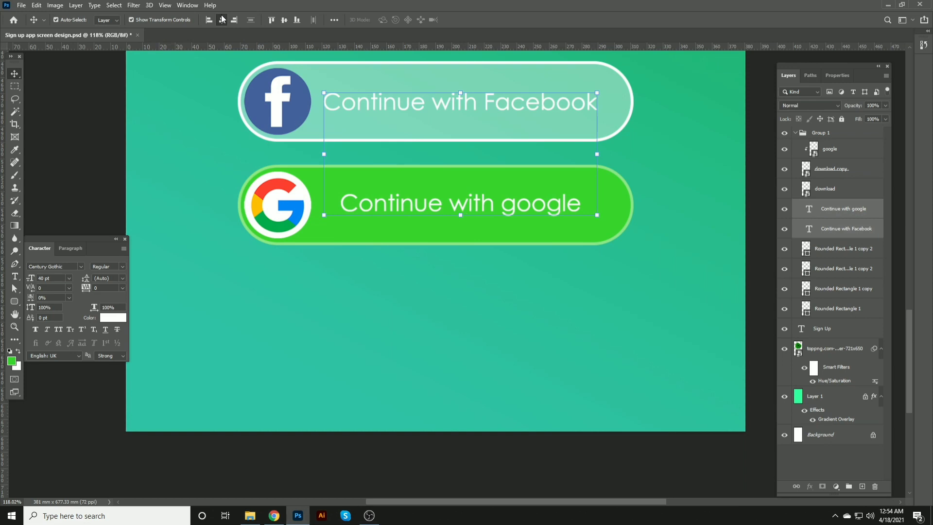
pyautogui.click(137, 131)
pyautogui.scroll(-3, 375, 197)
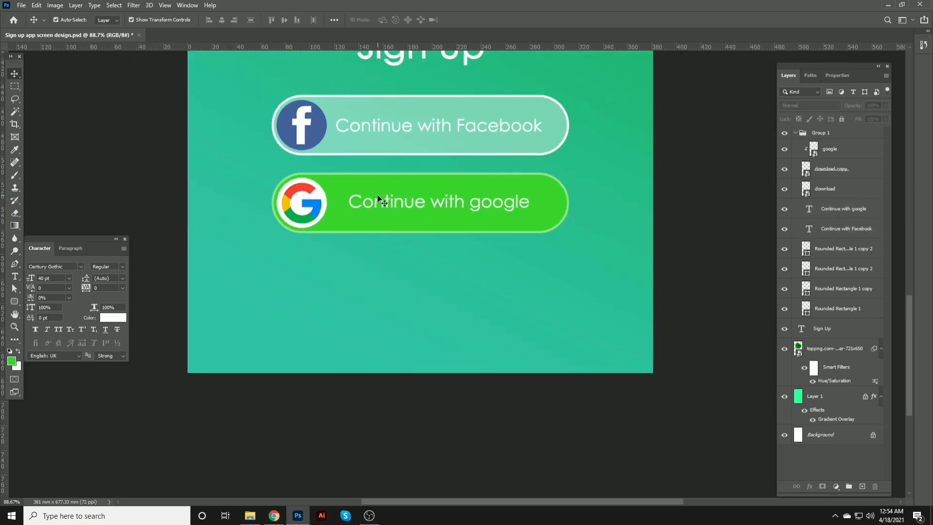
pyautogui.hotkey('ctrl', 's')
pyautogui.scroll(-3, 384, 199)
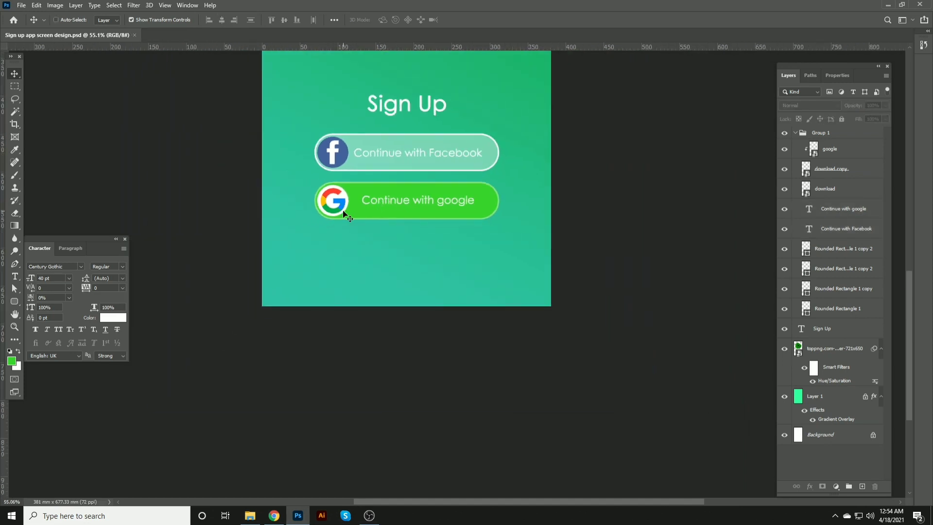
# Step: Duplicate the google button text below the buttons and retype it as Already have a account ? Login here
pyautogui.press('ctrl')
pyautogui.scroll(1, 340, 268)
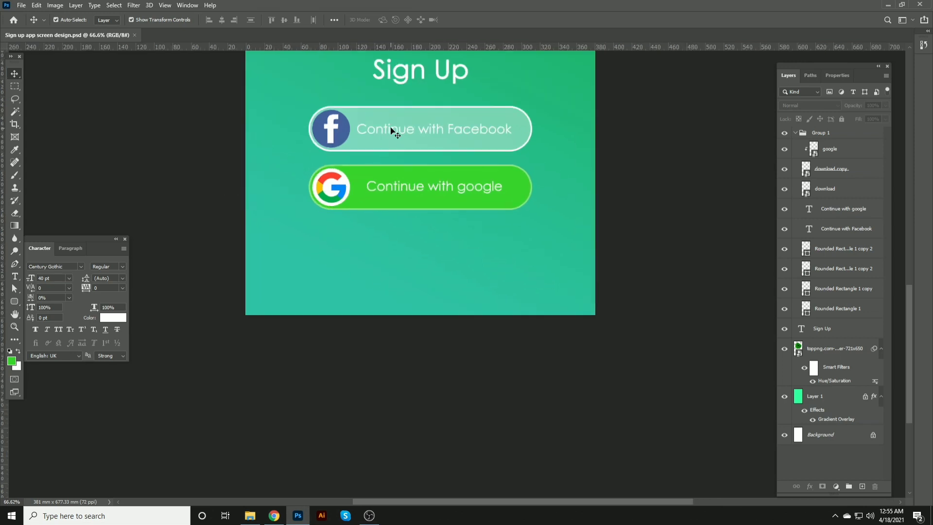
pyautogui.moveTo(387, 188); pyautogui.dragTo(355, 272)
pyautogui.doubleClick(358, 270)
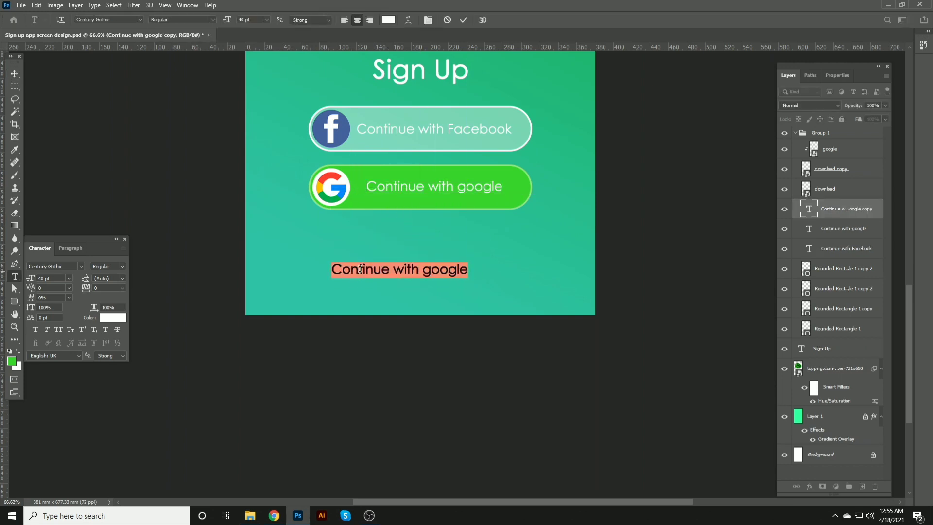
pyautogui.press('BackSpace')
pyautogui.write('Alread')
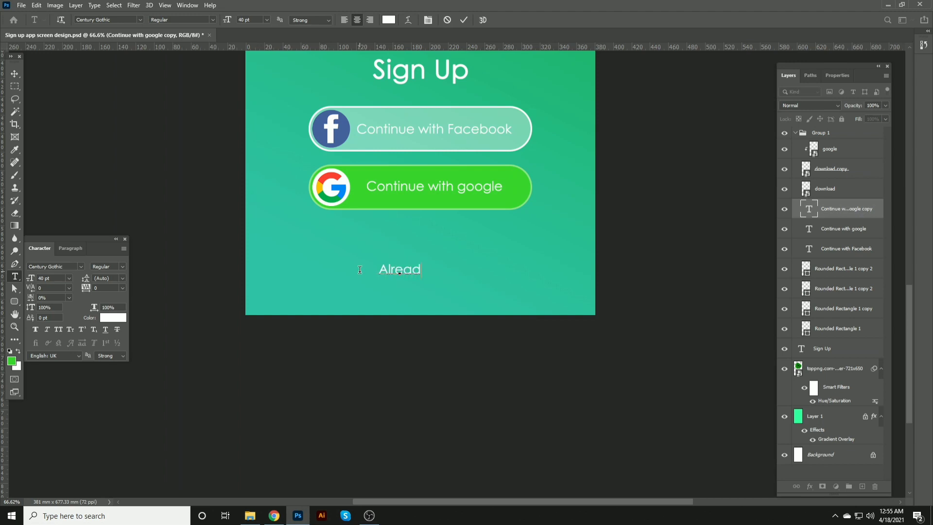
pyautogui.write('y have a account')
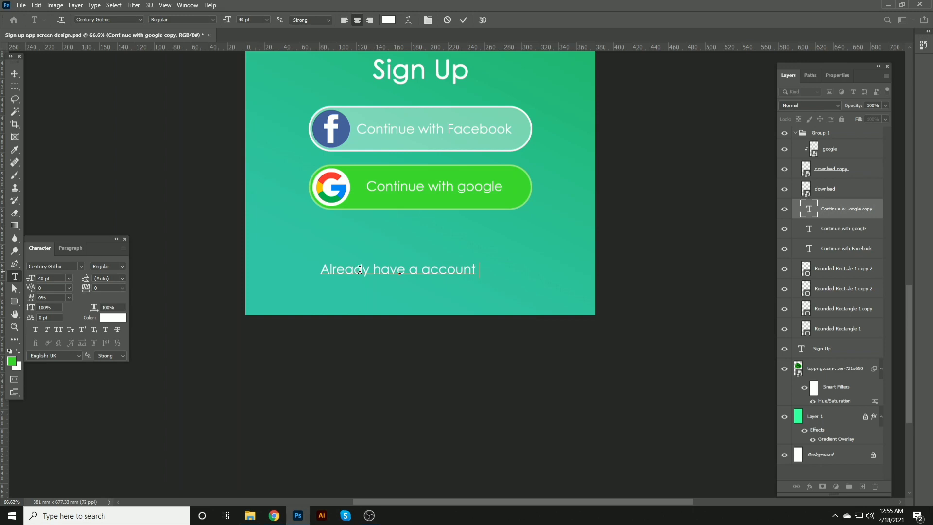
pyautogui.write('?')
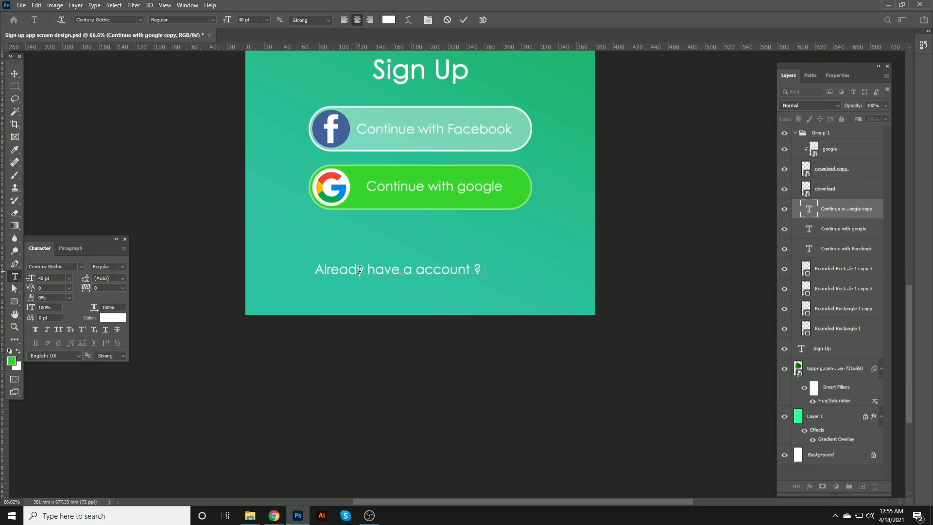
pyautogui.write(' Login h')
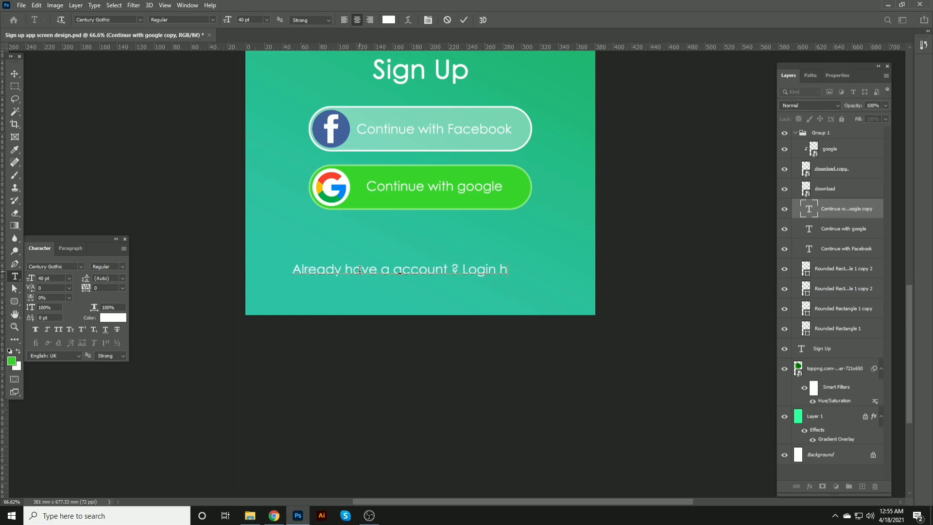
pyautogui.write('ere')
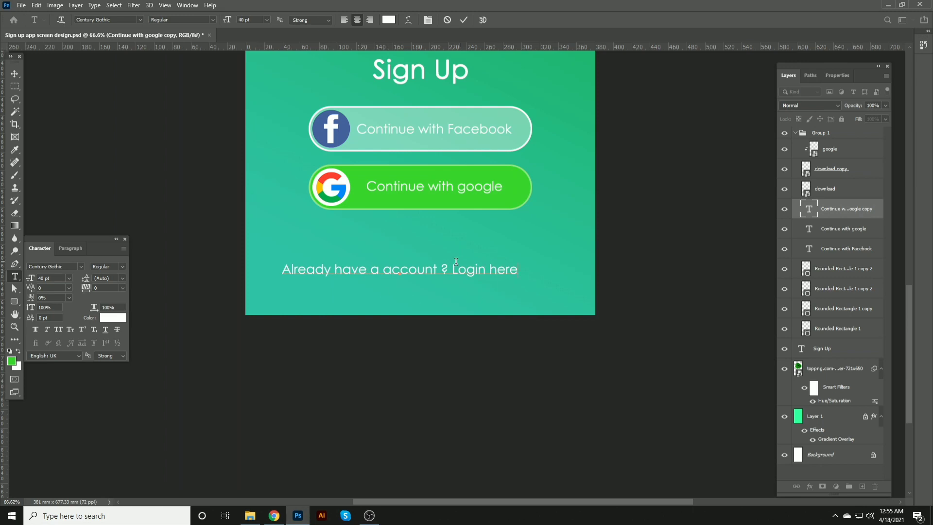
# Step: Set the question mark's font to Helvetica
pyautogui.moveTo(450, 269); pyautogui.dragTo(440, 269)
pyautogui.click(61, 266)
pyautogui.write('hel')
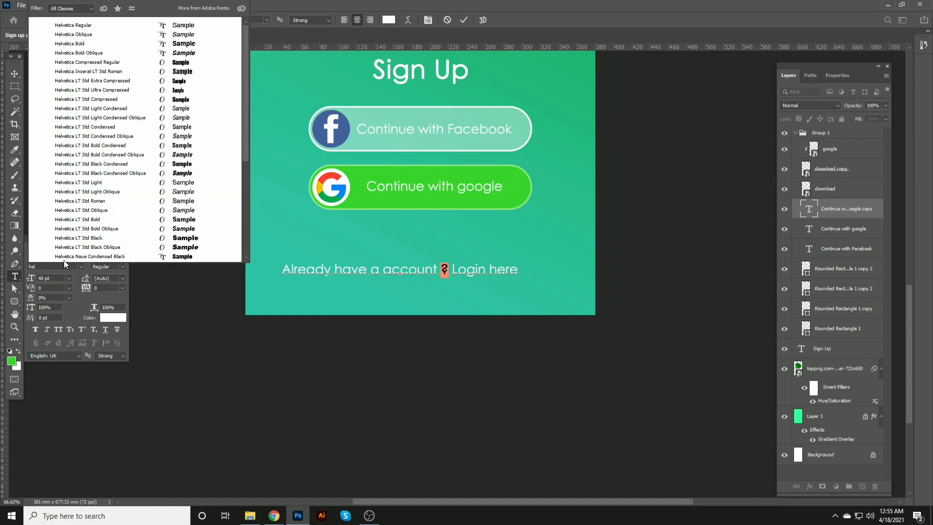
pyautogui.click(87, 27)
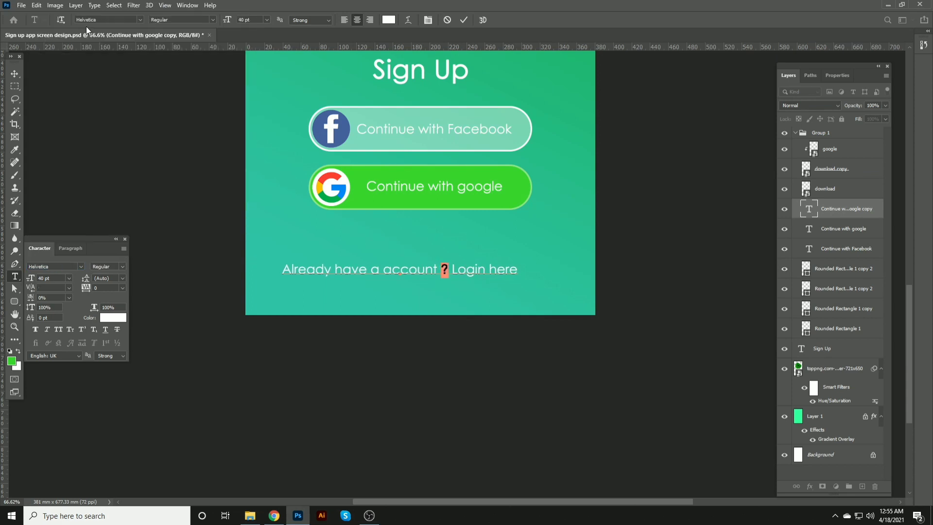
# Step: Center the Already have a account text horizontally on the canvas and save
pyautogui.click(14, 77)
pyautogui.hotkey('ctrl', 'a')
pyautogui.click(222, 20)
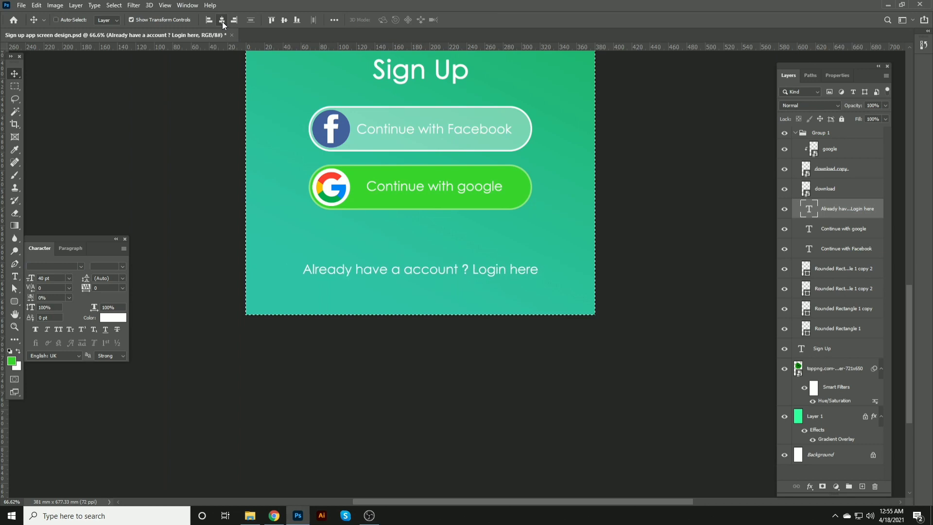
pyautogui.hotkey('ctrl', 'd')
pyautogui.hotkey('ctrl', 's')
pyautogui.click(335, 129)
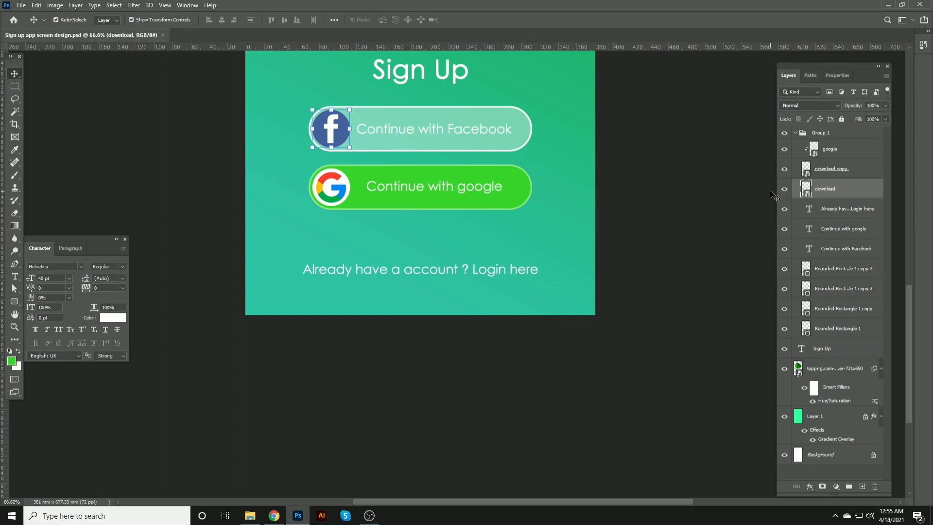
pyautogui.press('ctrl')
pyautogui.scroll(2, 630, 296)
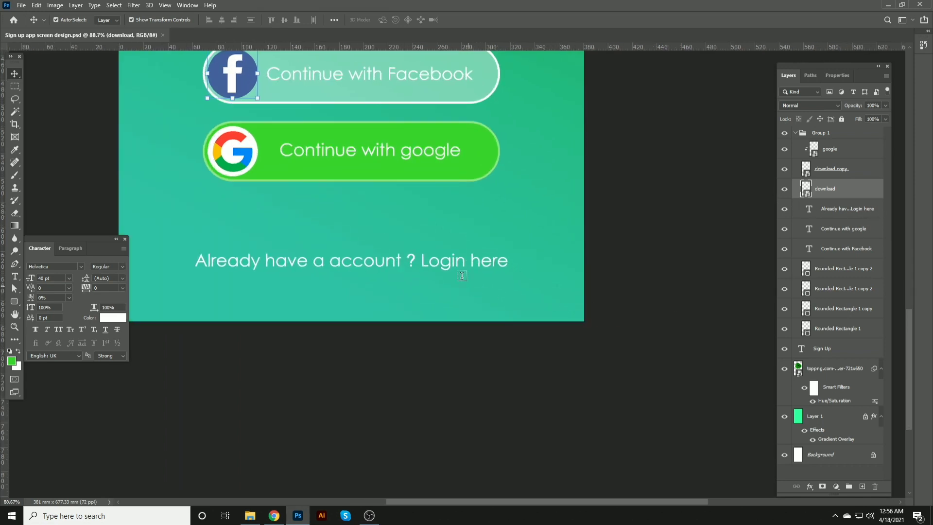
pyautogui.press('t')
pyautogui.click(421, 260)
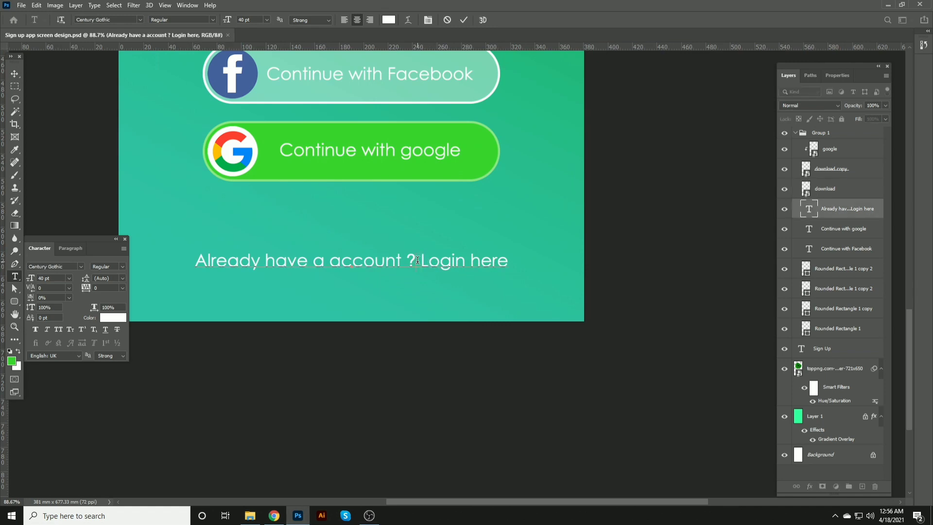
pyautogui.click(15, 72)
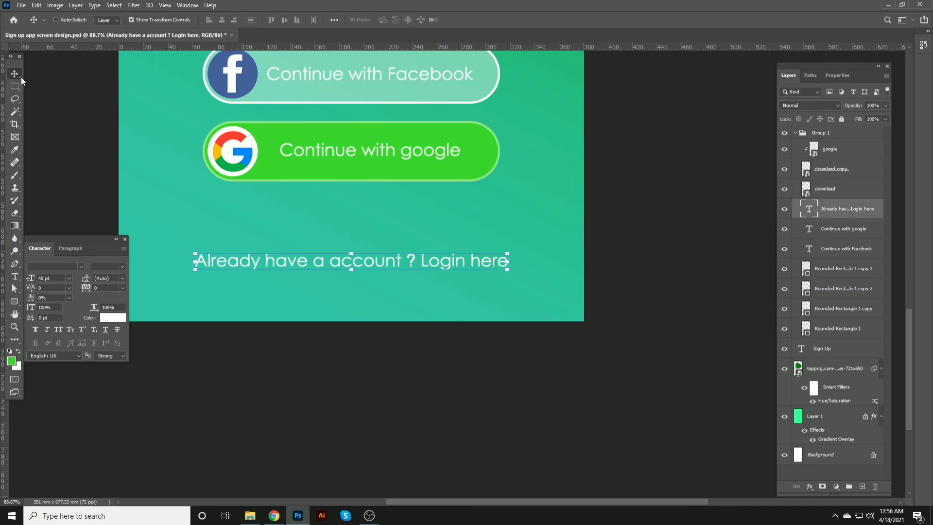
# Step: Move the Google logo circle out of the green button to just above the login text
pyautogui.click(226, 146)
pyautogui.keyDown('ctrl'); pyautogui.click(843, 170); pyautogui.keyUp('ctrl')
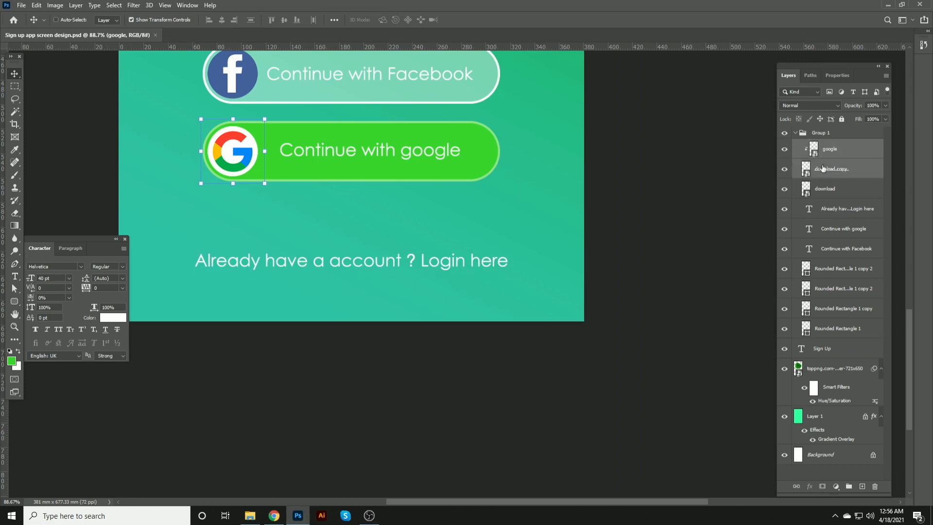
pyautogui.moveTo(253, 144); pyautogui.dragTo(410, 206)
# Step: Place the Facebook logo circle beside the Google logo, group both logos, and save
pyautogui.click(232, 74)
pyautogui.moveTo(232, 73); pyautogui.dragTo(321, 211)
pyautogui.click(244, 204)
pyautogui.moveTo(244, 204); pyautogui.dragTo(464, 213)
pyautogui.hotkey('ctrl', 'g')
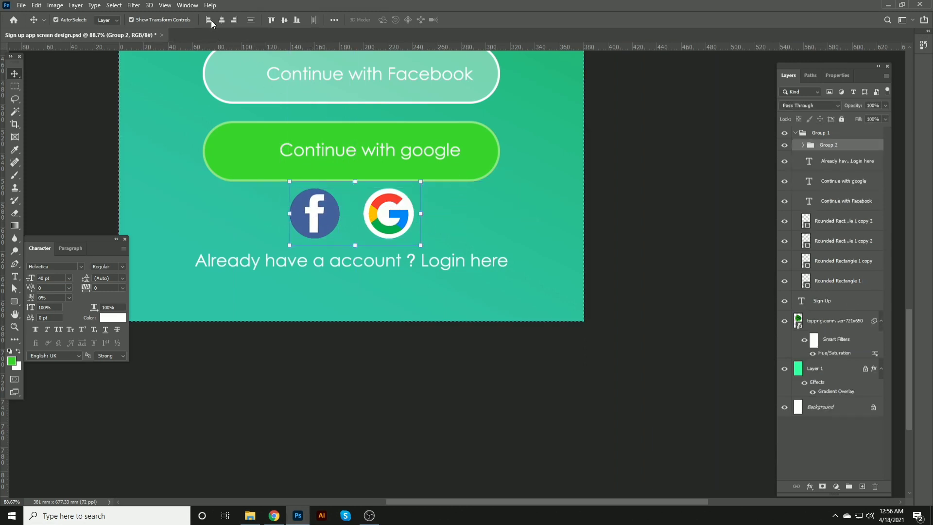
pyautogui.hotkey('ctrl', 's')
pyautogui.click(619, 211)
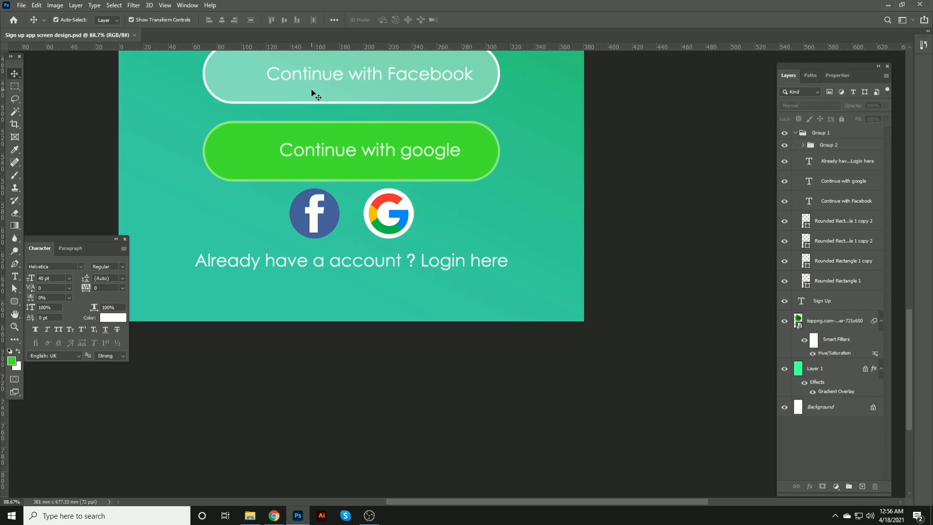
# Step: Center both button texts horizontally on the canvas and save
pyautogui.scroll(2, 311, 95)
pyautogui.click(305, 111)
pyautogui.keyDown('shift'); pyautogui.click(314, 183); pyautogui.keyUp('shift')
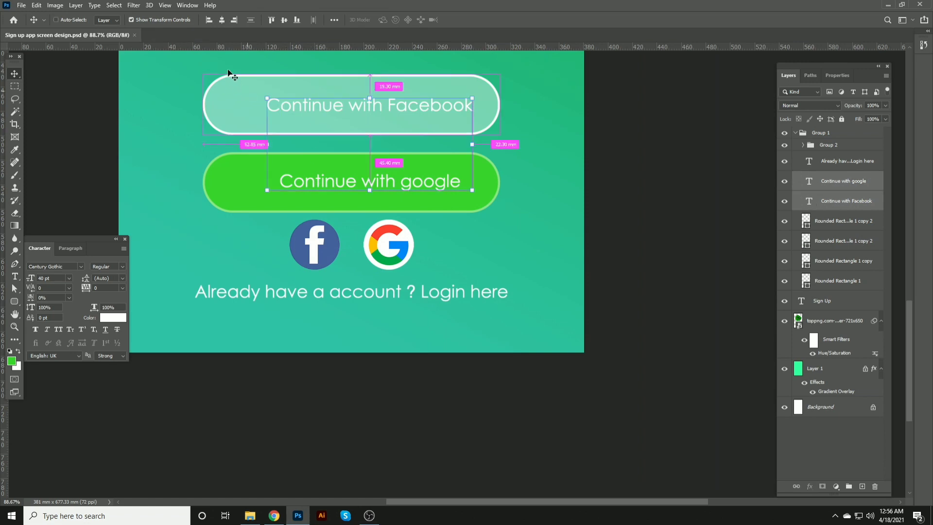
pyautogui.hotkey('ctrl', 'a')
pyautogui.click(222, 21)
pyautogui.hotkey('ctrl', 'd')
pyautogui.hotkey('ctrl', 's')
pyautogui.click(619, 213)
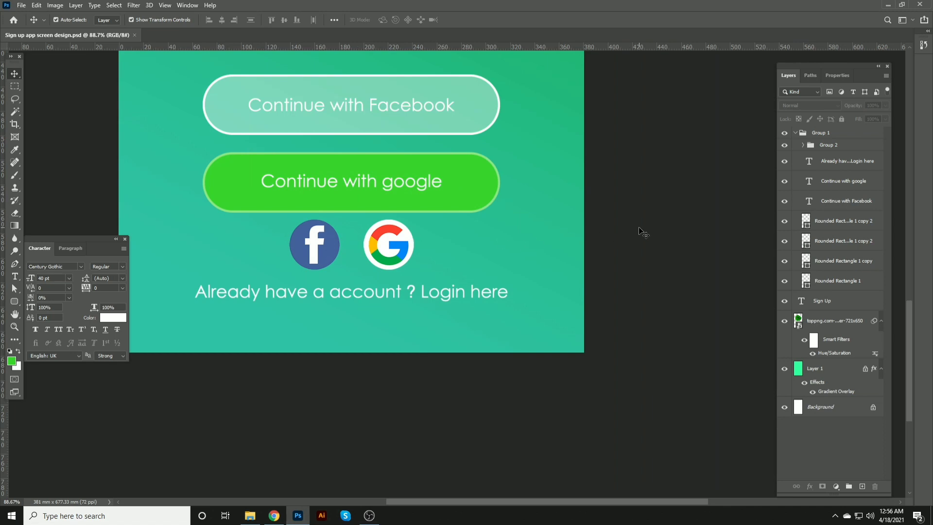
# Step: Move the Google logo closer to the Facebook logo
pyautogui.moveTo(360, 234); pyautogui.dragTo(415, 252)
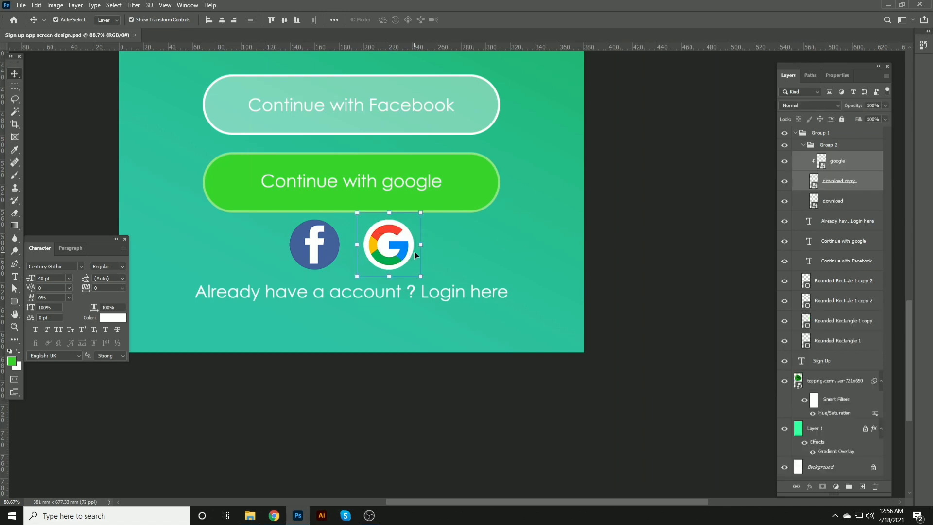
pyautogui.hotkey('shift', 'Left')
pyautogui.hotkey('shift', 'Left')
pyautogui.hotkey('shift', 'Left')
pyautogui.hotkey('shift', 'Left')
pyautogui.click(469, 253)
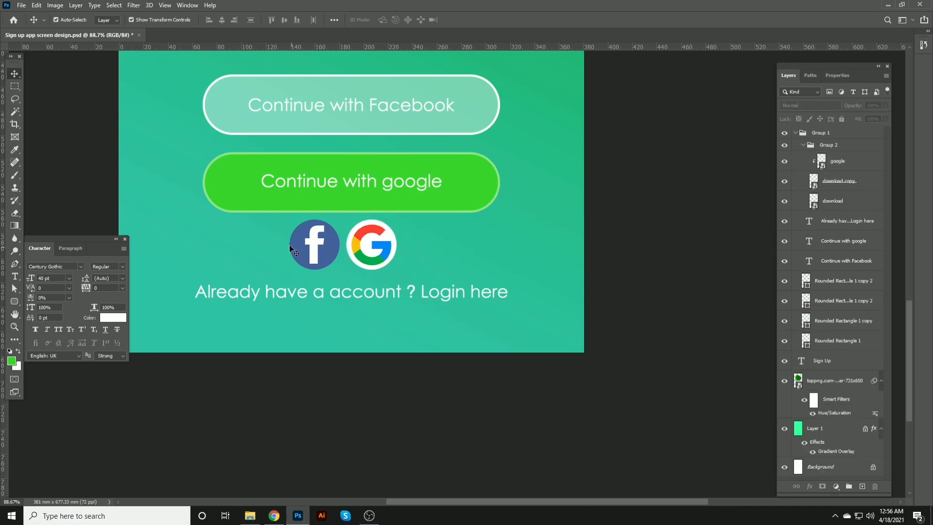
# Step: Scale both social logo circles down to a smaller size above the login text
pyautogui.moveTo(266, 241); pyautogui.dragTo(405, 255)
pyautogui.moveTo(406, 214); pyautogui.dragTo(367, 240)
pyautogui.moveTo(339, 255); pyautogui.dragTo(372, 247)
pyautogui.press('Return')
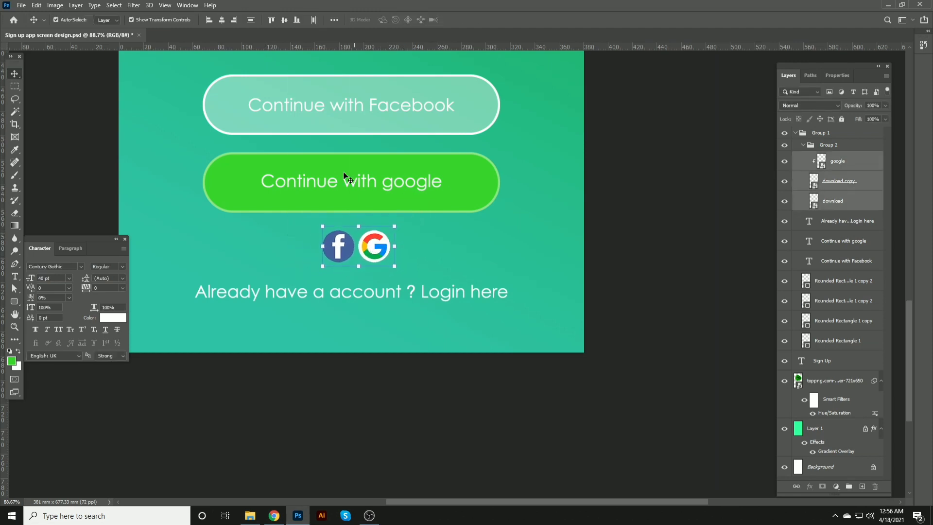
pyautogui.hotkey('ctrl', 'a')
pyautogui.click(221, 20)
pyautogui.hotkey('ctrl', 'd')
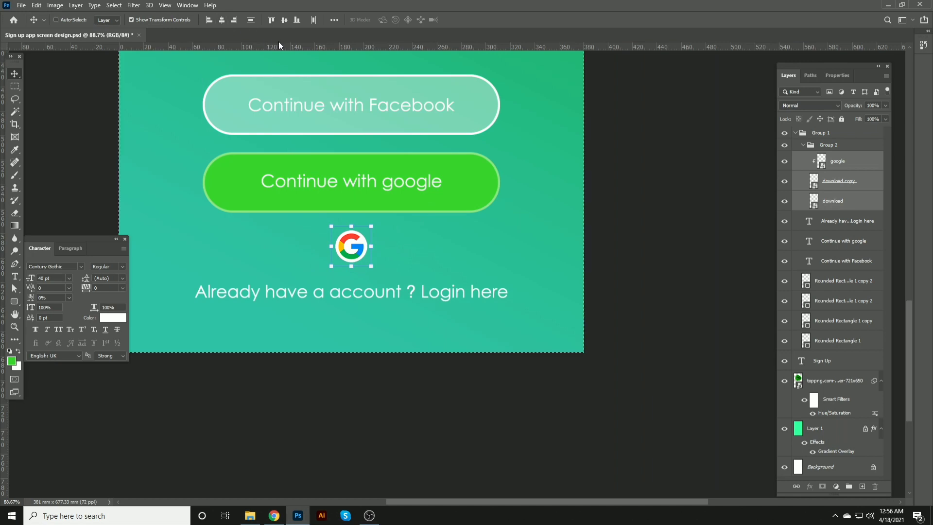
pyautogui.hotkey('ctrl', 'z')
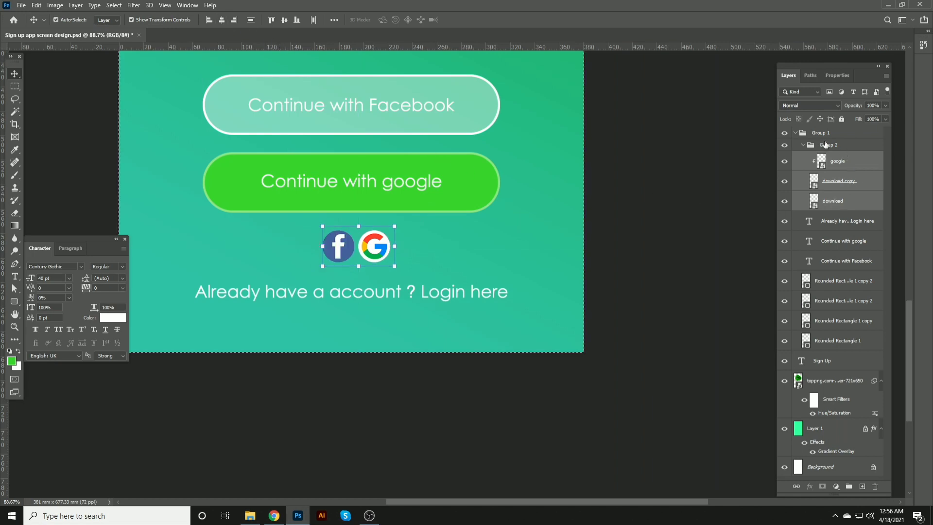
# Step: Center the logo group horizontally on the canvas
pyautogui.click(825, 144)
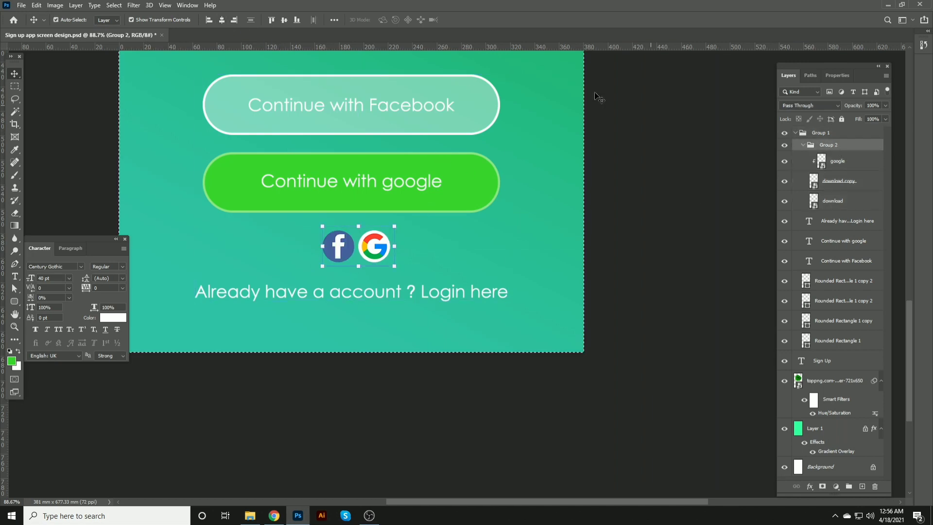
pyautogui.hotkey('ctrl', 'd')
pyautogui.click(221, 19)
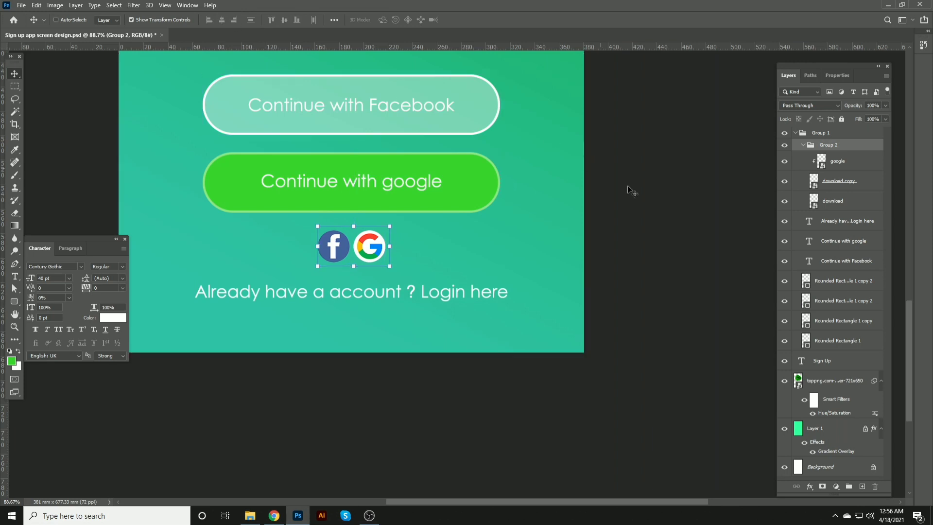
pyautogui.keyDown('ctrl'); pyautogui.click(660, 196); pyautogui.keyUp('ctrl')
pyautogui.click(611, 251)
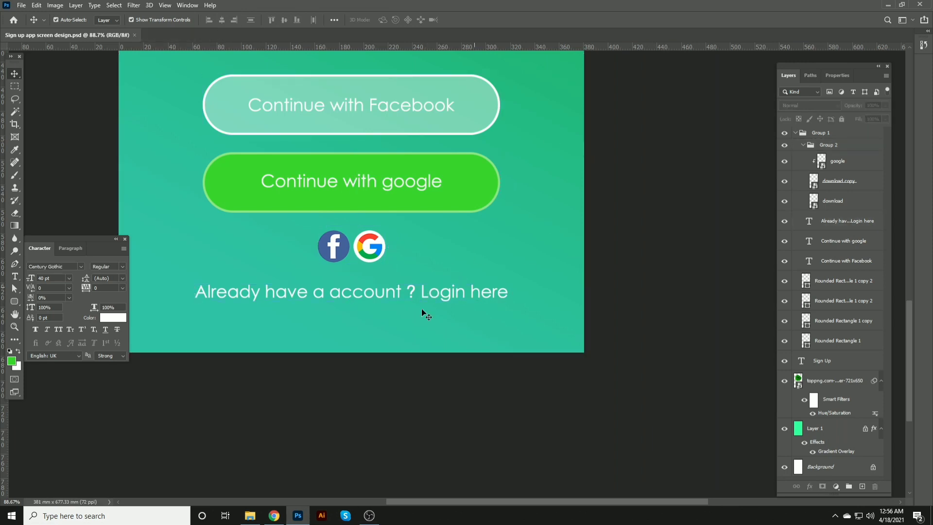
# Step: Delete "Login here" from the login text so it reads "Already have a account ?"
pyautogui.scroll(-4, 367, 323)
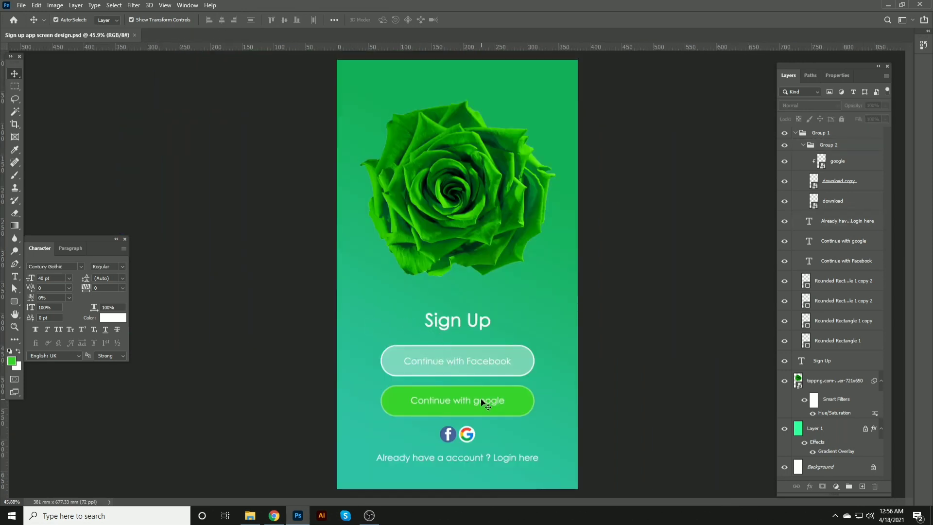
pyautogui.scroll(5, 485, 398)
pyautogui.moveTo(483, 398); pyautogui.dragTo(480, 272)
pyautogui.click(335, 166)
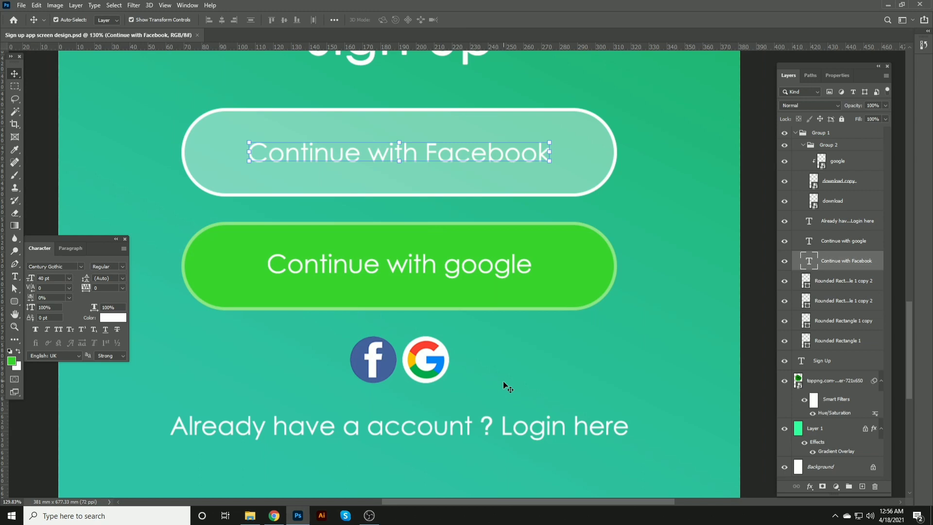
pyautogui.press('t')
pyautogui.moveTo(501, 426); pyautogui.dragTo(629, 428)
pyautogui.press('BackSpace')
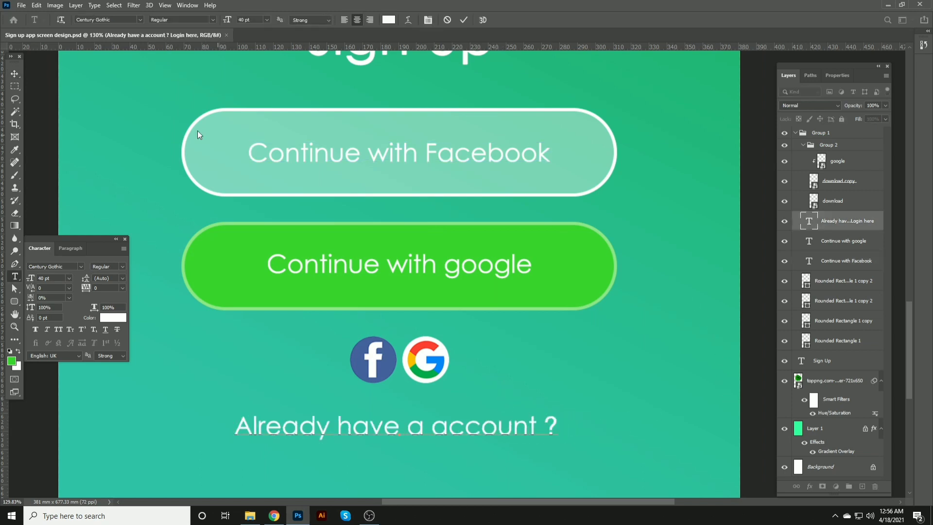
pyautogui.click(18, 73)
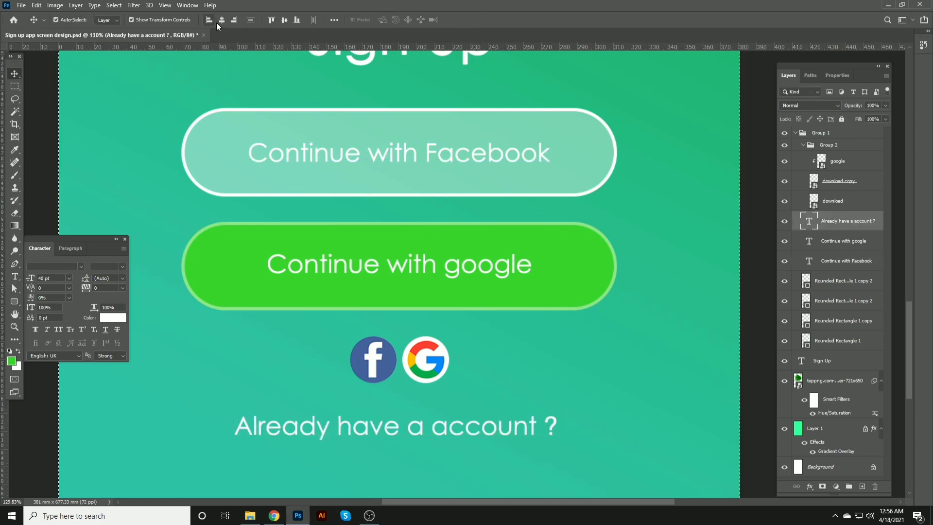
pyautogui.keyDown('ctrl'); pyautogui.click(332, 153); pyautogui.keyUp('ctrl')
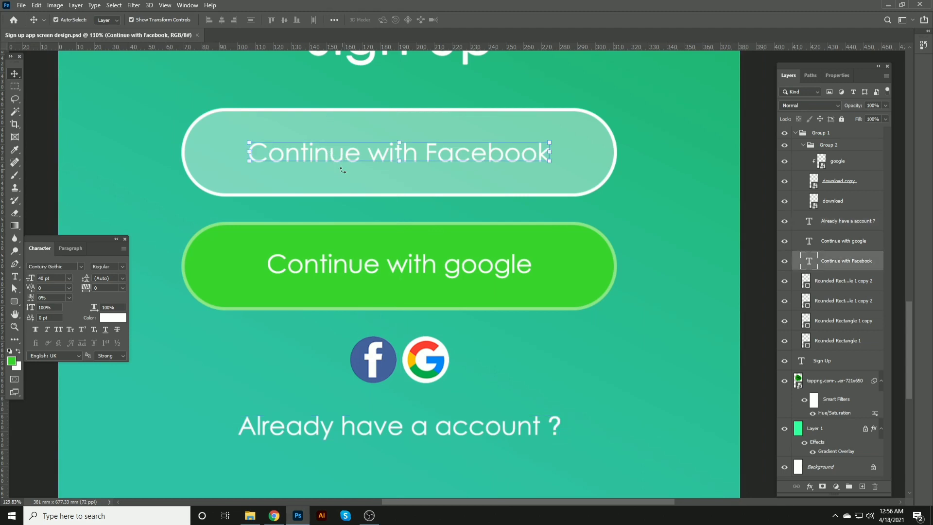
pyautogui.scroll(1, 342, 170)
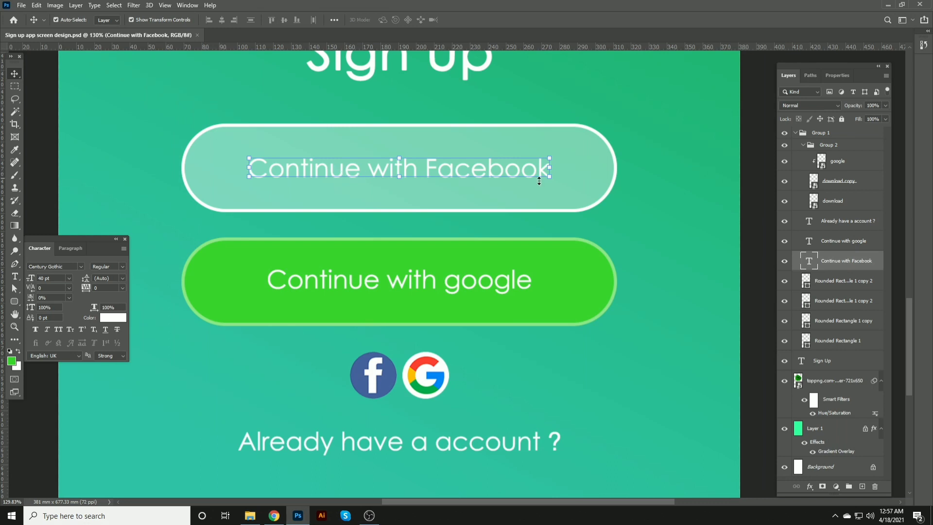
pyautogui.click(631, 212)
pyautogui.scroll(-6, 374, 277)
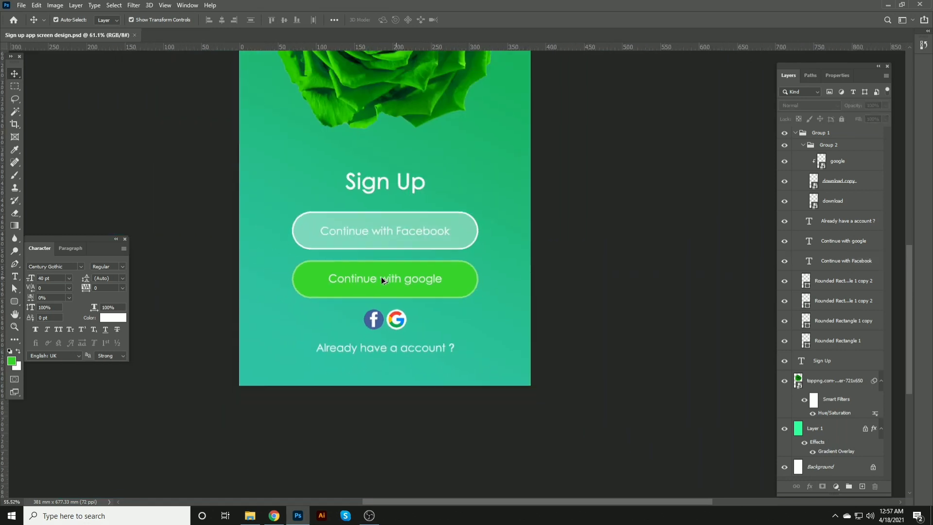
# Step: Duplicate the rose image and scale the copy down to a small rose at the canvas's left edge beside the Google button
pyautogui.click(481, 199)
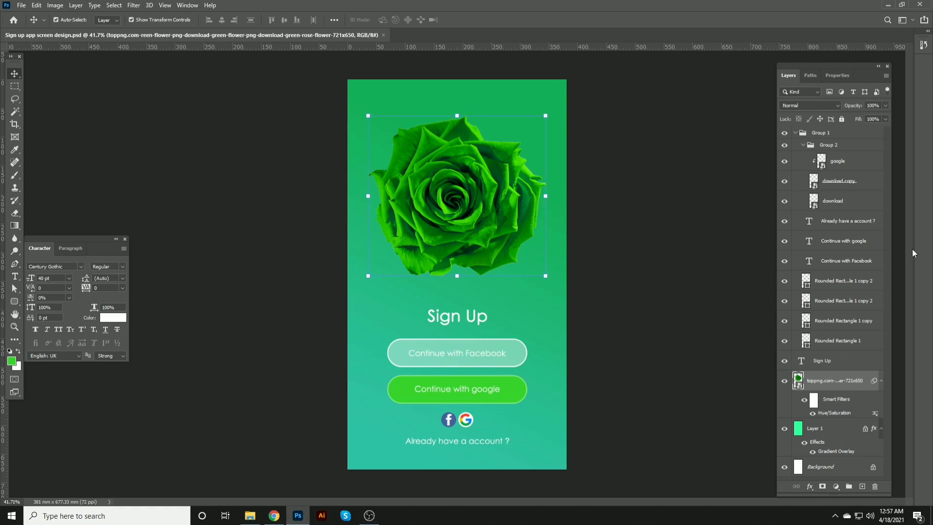
pyautogui.moveTo(449, 171); pyautogui.dragTo(413, 312)
pyautogui.click(507, 256)
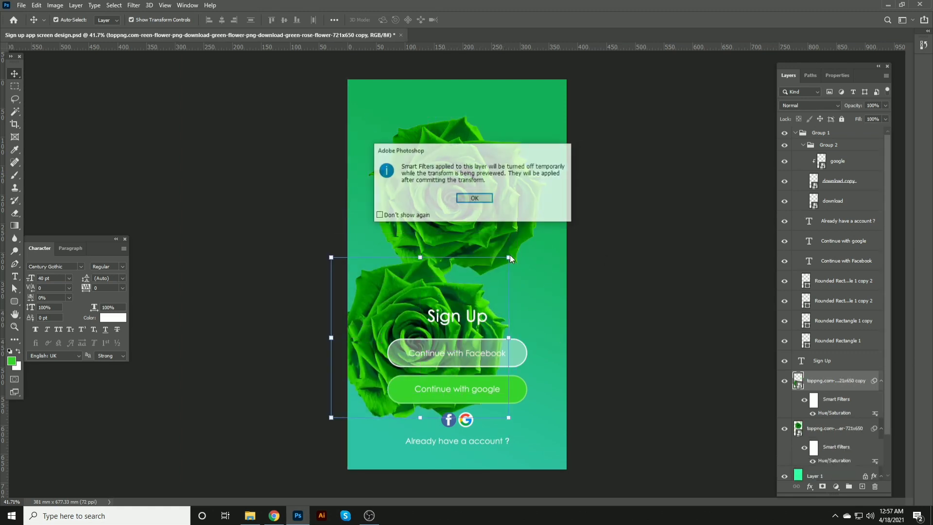
pyautogui.click(479, 199)
pyautogui.moveTo(491, 233); pyautogui.dragTo(372, 371)
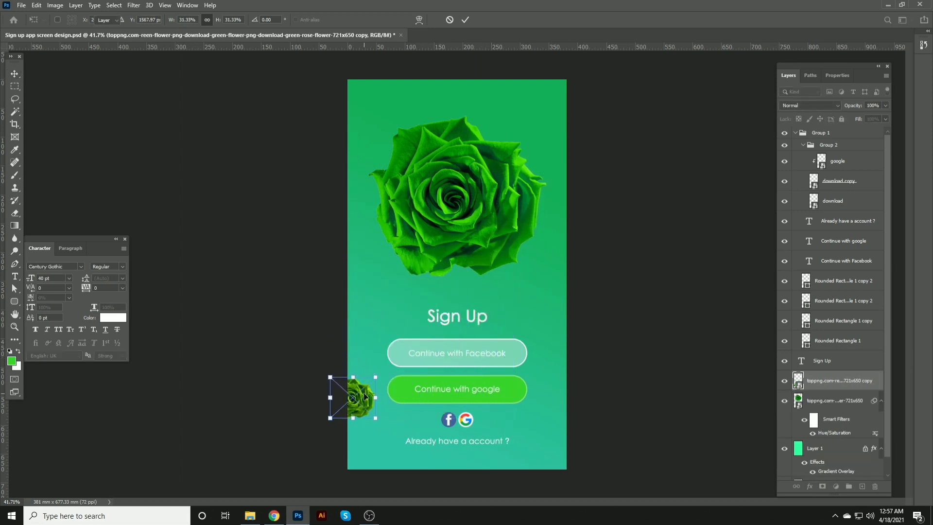
pyautogui.press('Return')
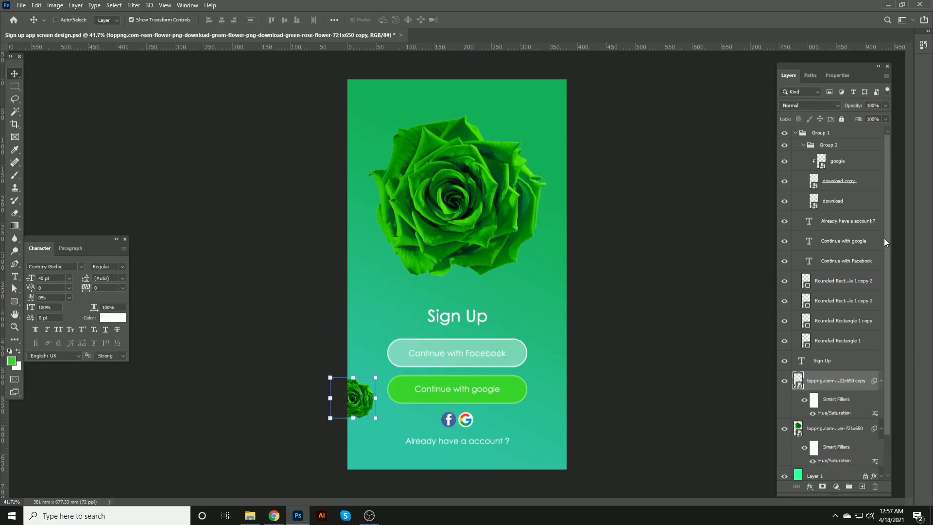
# Step: Shift the small rose's hue to +42 and lower its opacity to 63%
pyautogui.hotkey('ctrl', 'u')
pyautogui.moveTo(698, 214); pyautogui.dragTo(722, 212)
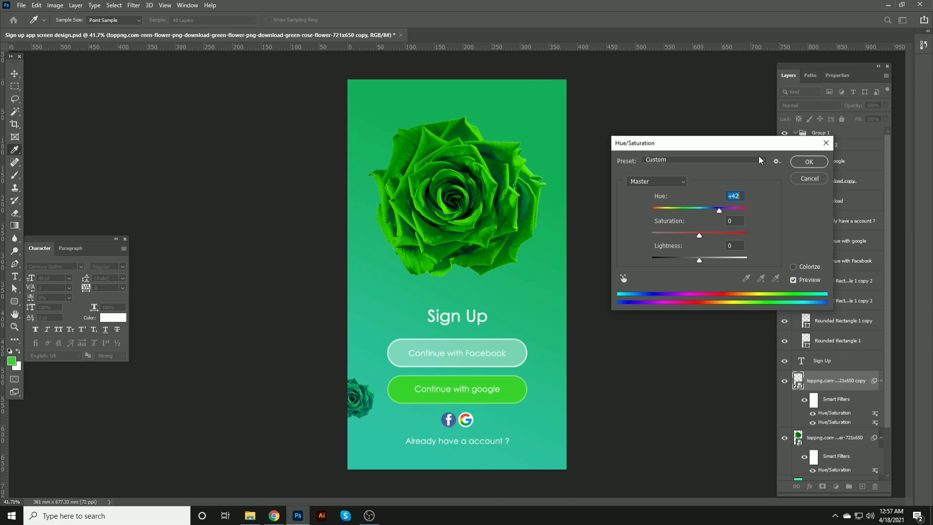
pyautogui.click(809, 161)
pyautogui.press('ctrl')
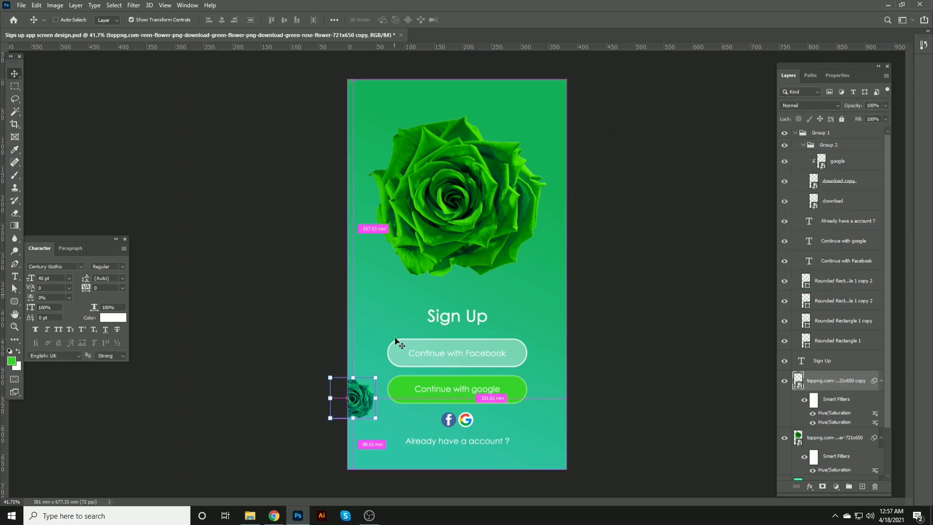
pyautogui.moveTo(849, 110); pyautogui.dragTo(846, 105)
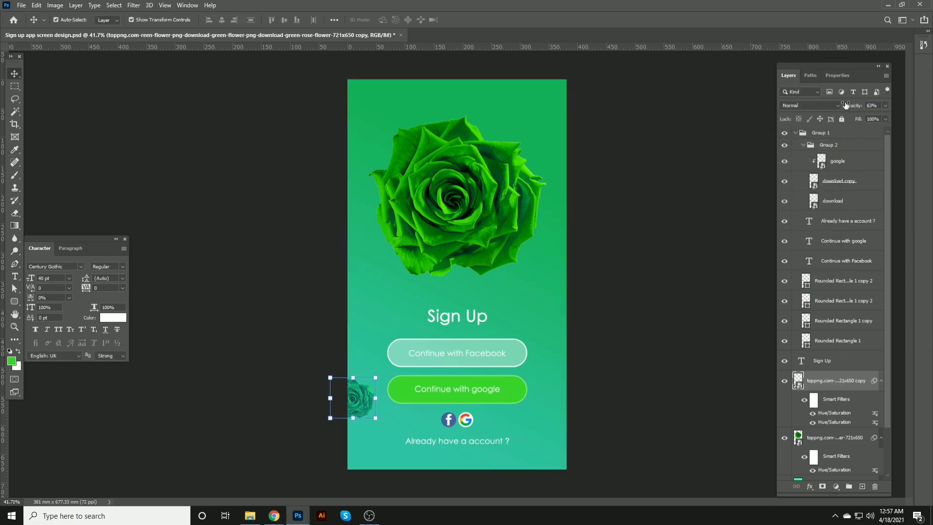
# Step: Duplicate the small rose onto the canvas's right edge and enlarge it to about 129%
pyautogui.moveTo(362, 403); pyautogui.dragTo(576, 397)
pyautogui.click(588, 370)
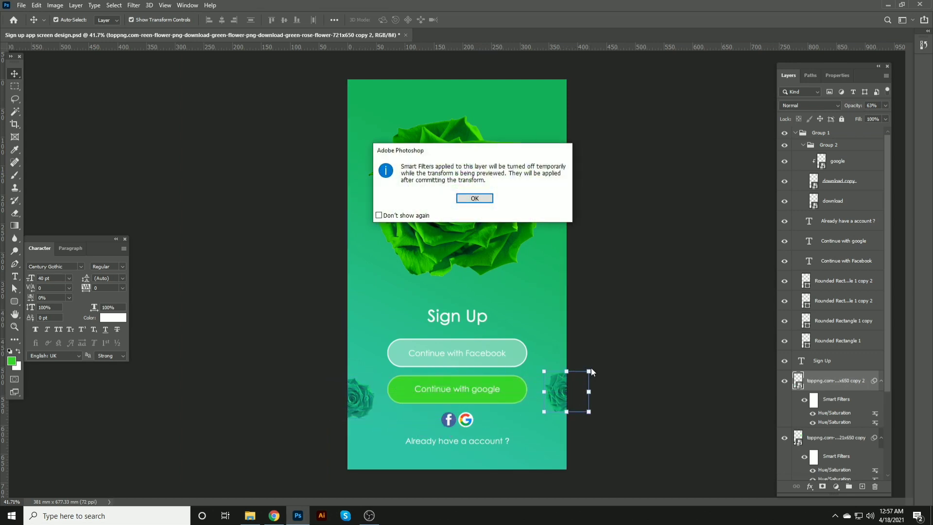
pyautogui.click(471, 199)
pyautogui.click(668, 173)
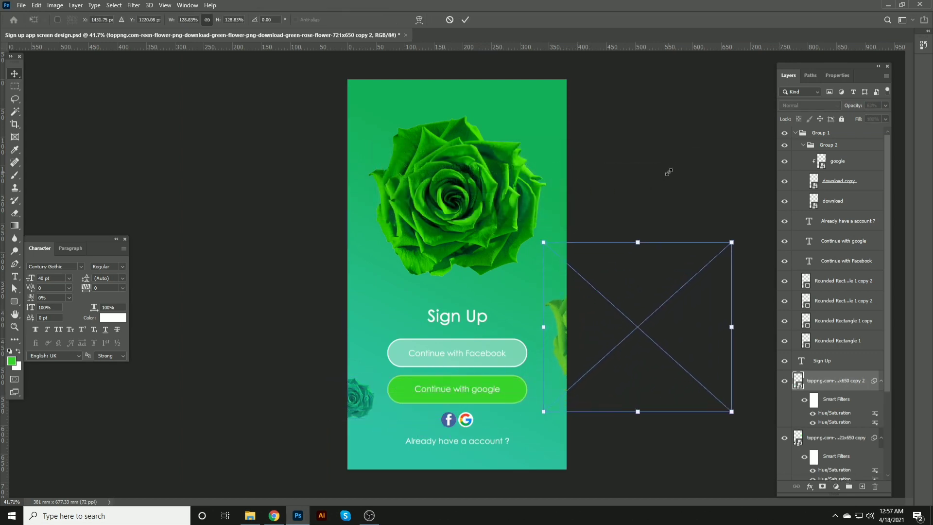
pyautogui.moveTo(618, 354); pyautogui.dragTo(601, 387)
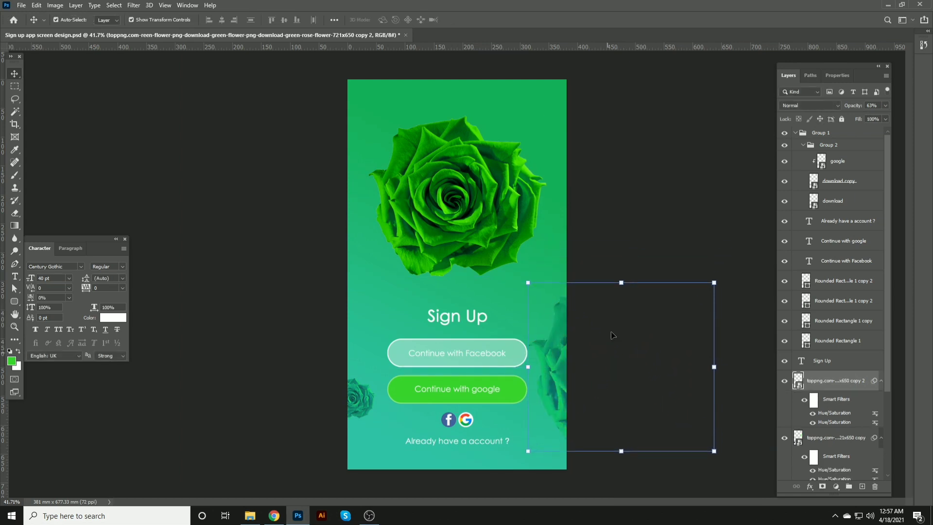
pyautogui.press('Return')
# Step: Save the document
pyautogui.press('s')
pyautogui.hotkey('ctrl', 's')
pyautogui.click(472, 286)
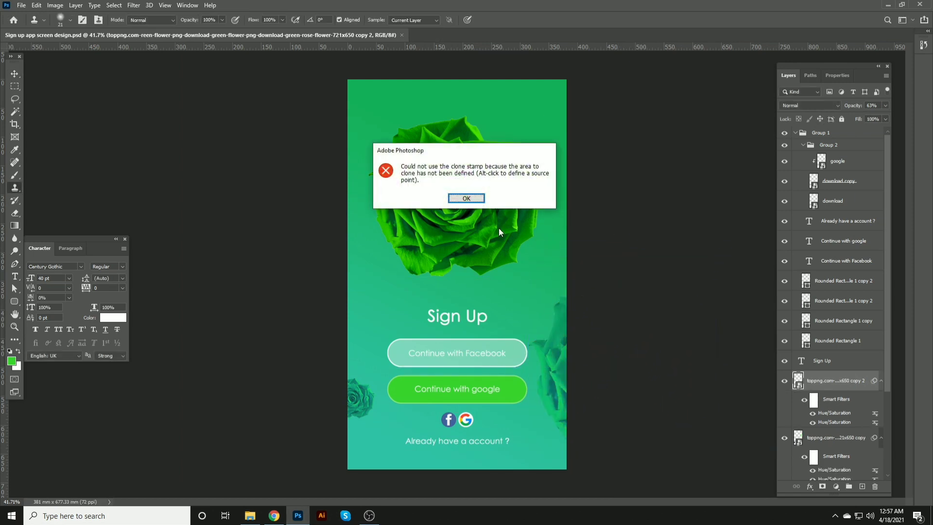
pyautogui.click(467, 201)
pyautogui.click(10, 70)
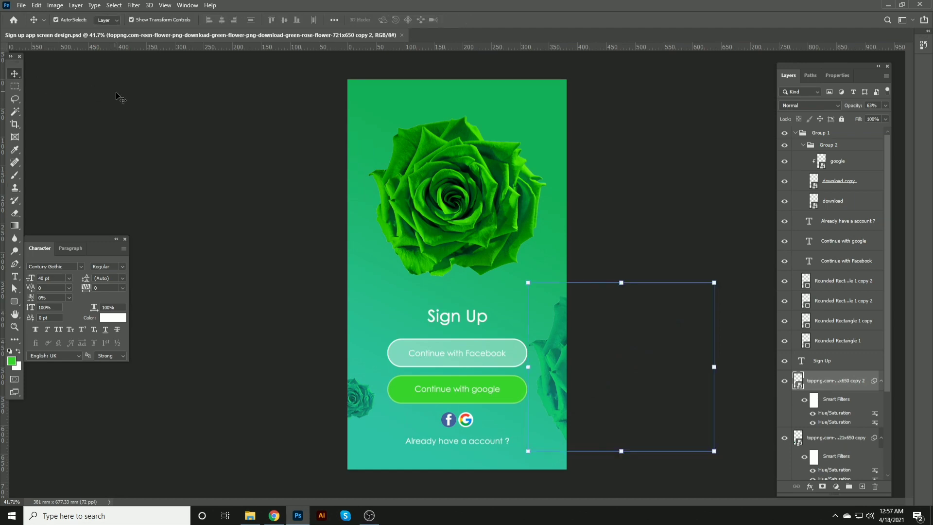
# Step: Set the Facebook button shape's blend mode to Soft Light
pyautogui.click(172, 114)
pyautogui.click(445, 191)
pyautogui.scroll(8, 536, 297)
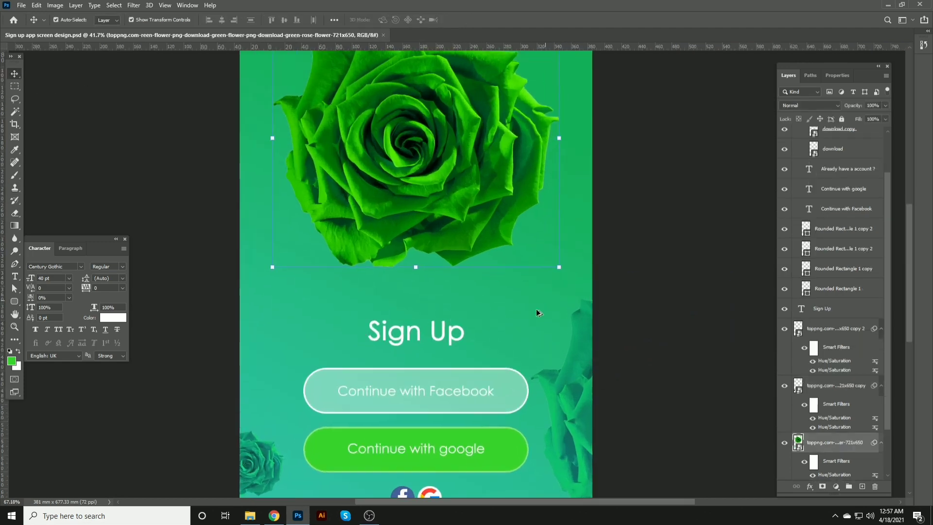
pyautogui.moveTo(504, 353); pyautogui.dragTo(498, 152)
pyautogui.click(504, 200)
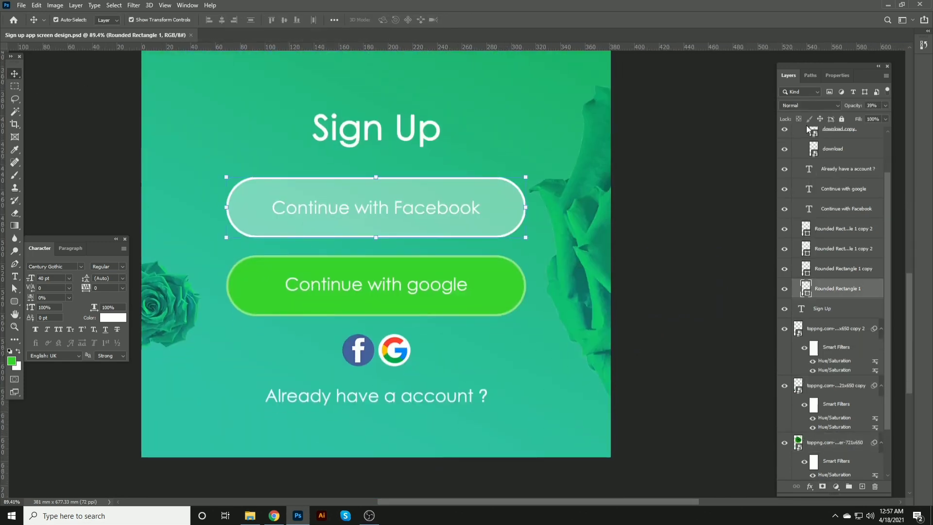
pyautogui.click(802, 106)
pyautogui.click(802, 106)
pyautogui.scroll(-2, 802, 106)
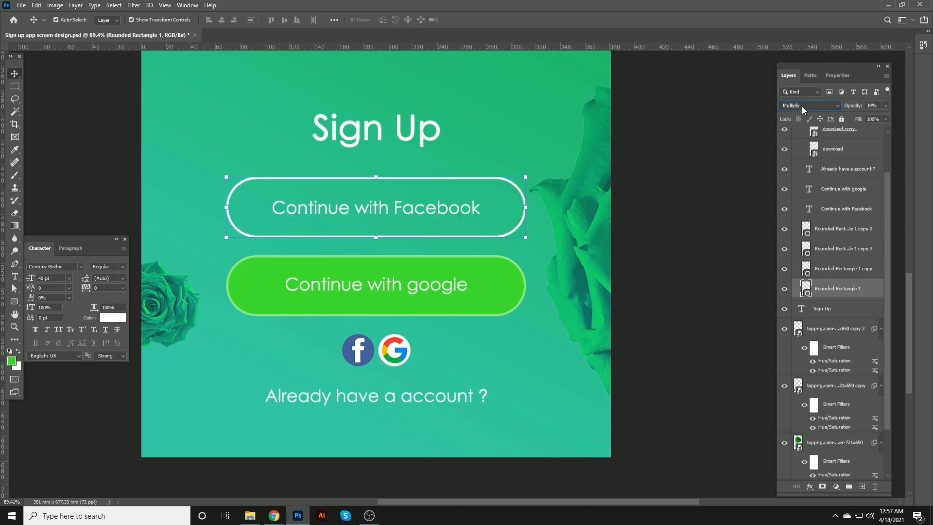
pyautogui.scroll(-2, 802, 106)
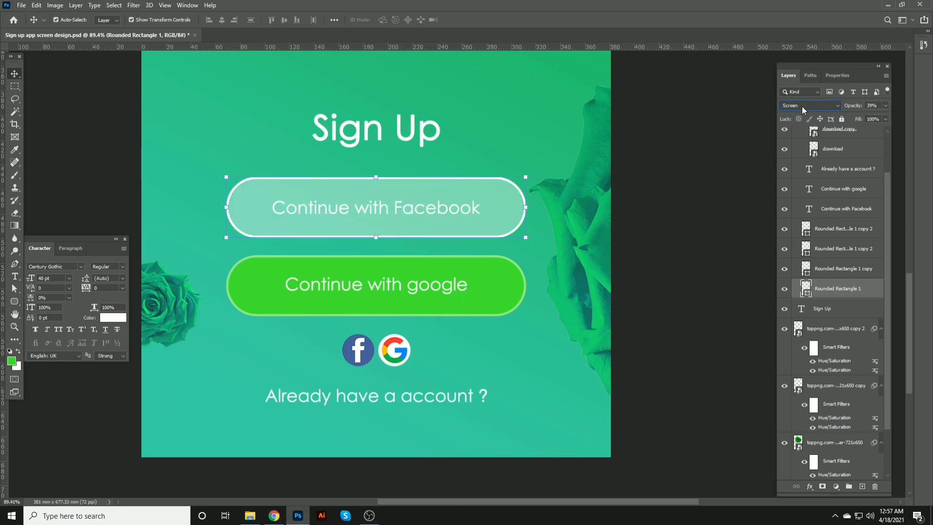
pyautogui.scroll(-3, 802, 106)
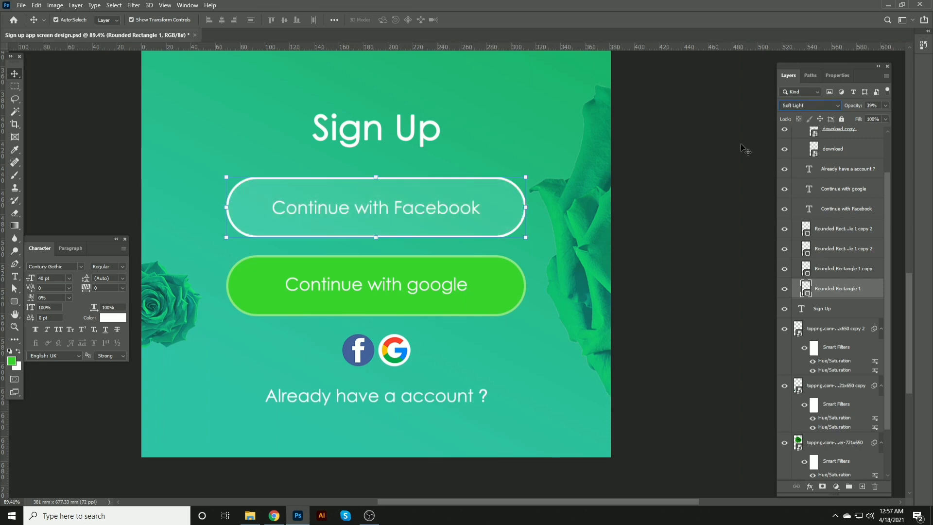
pyautogui.click(630, 155)
pyautogui.scroll(-5, 427, 205)
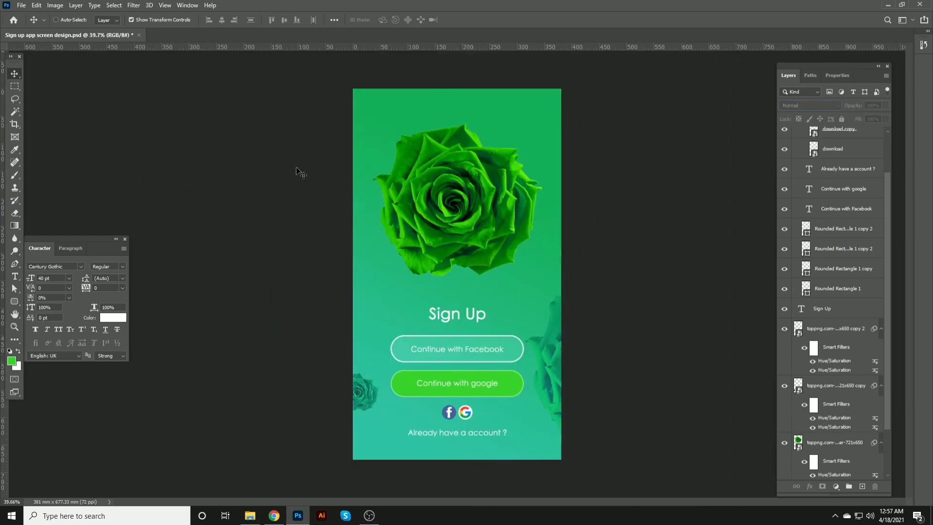
# Step: Save the document, then save a copy on the computer as JPEG at maximum quality 12
pyautogui.hotkey('ctrl', 's')
pyautogui.hotkey('shift', 'ctrl', 's')
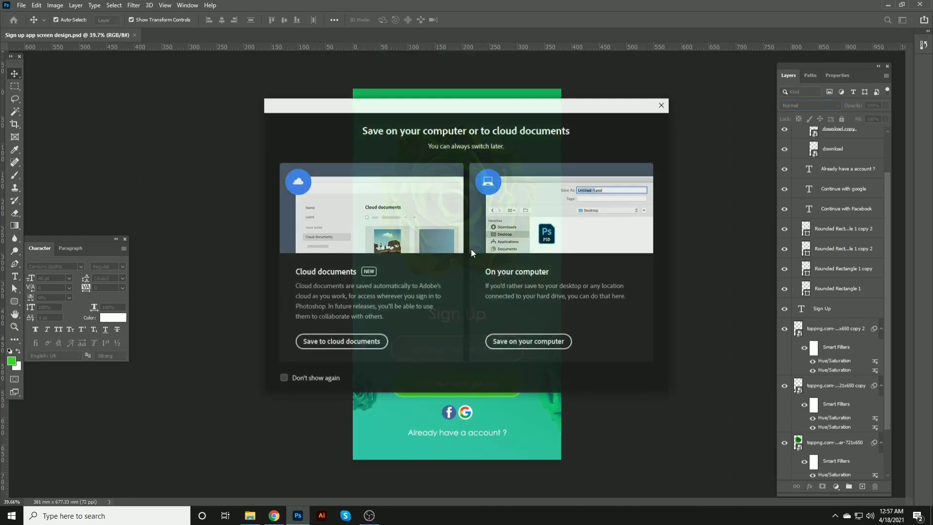
pyautogui.click(529, 342)
pyautogui.click(201, 357)
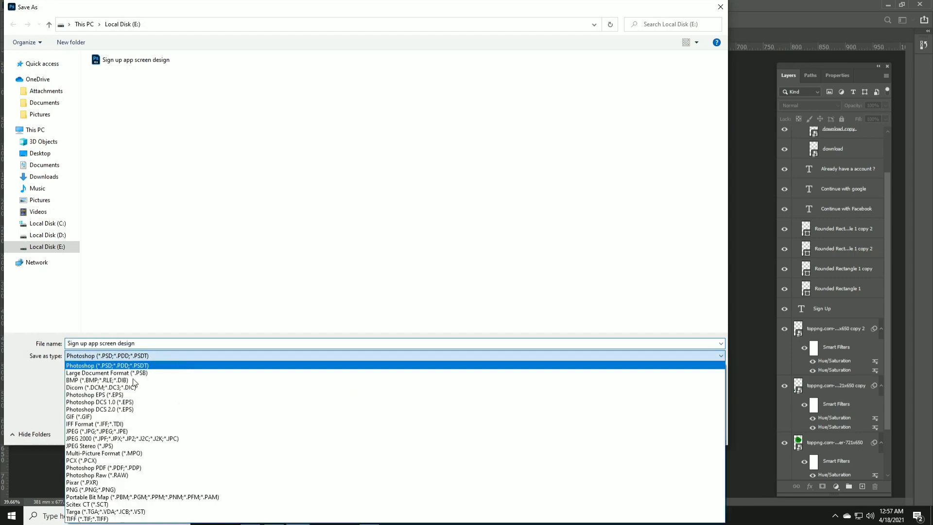
pyautogui.click(204, 434)
pyautogui.press('Return')
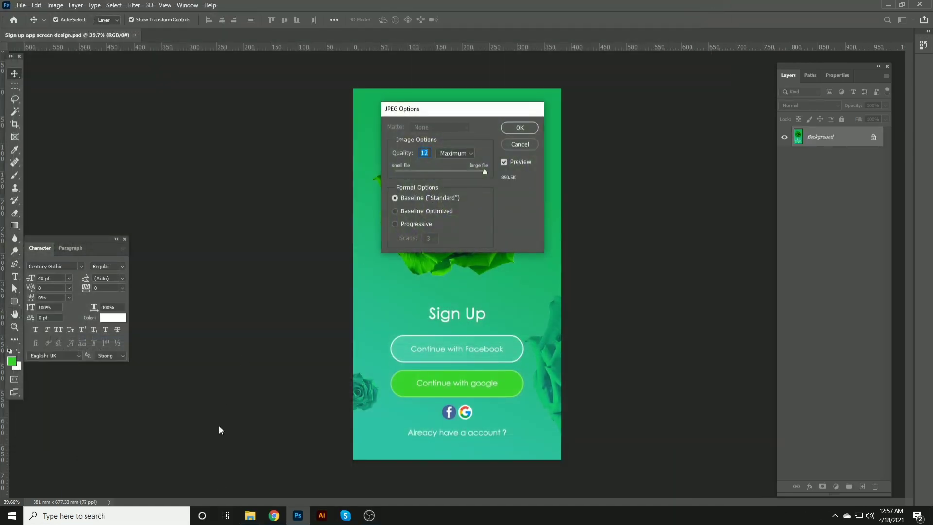
pyautogui.press('Return')
# Step: Switch to File Explorer and open the exported Sign up app screen design JPEG
pyautogui.click(250, 515)
pyautogui.doubleClick(618, 99)
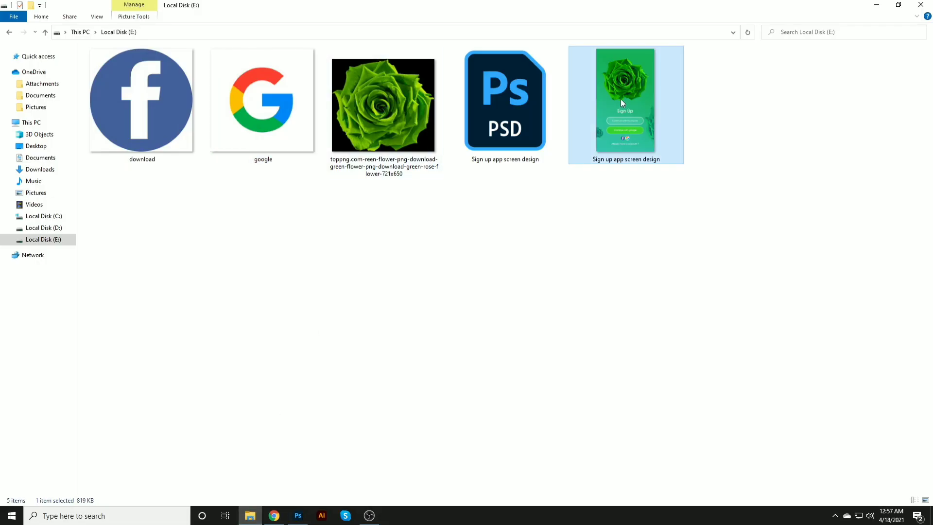